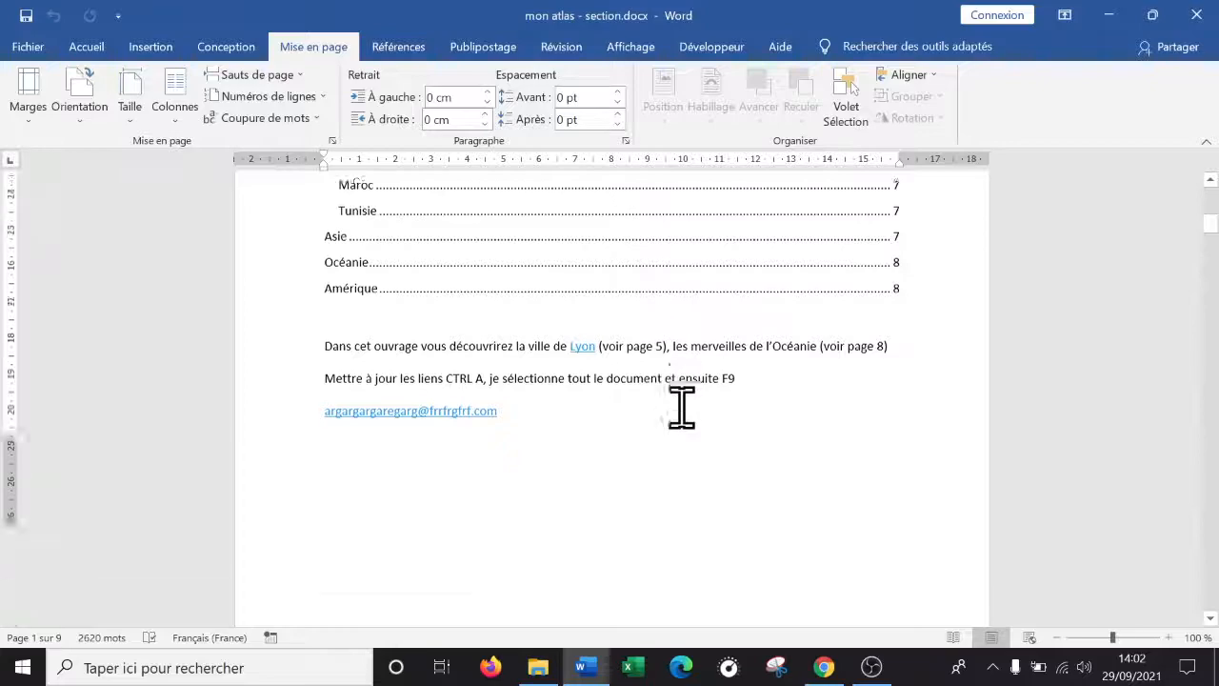
Step: Add three empty paragraphs between the title "Mon super Atlas" and the table of contents
{"action": "scroll", "coordinate": [683, 408], "scroll_direction": "up", "scroll_amount": 14}
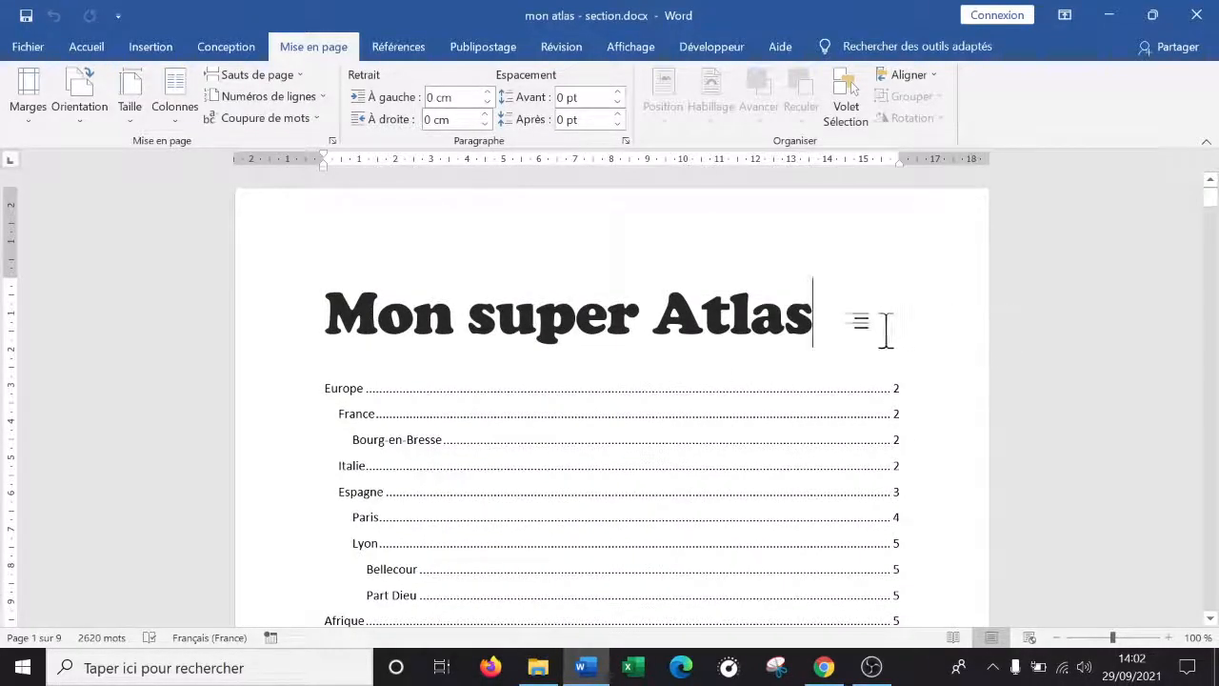
{"action": "left_click", "coordinate": [484, 416]}
{"action": "key", "text": "Return"}
{"action": "key", "text": "Return"}
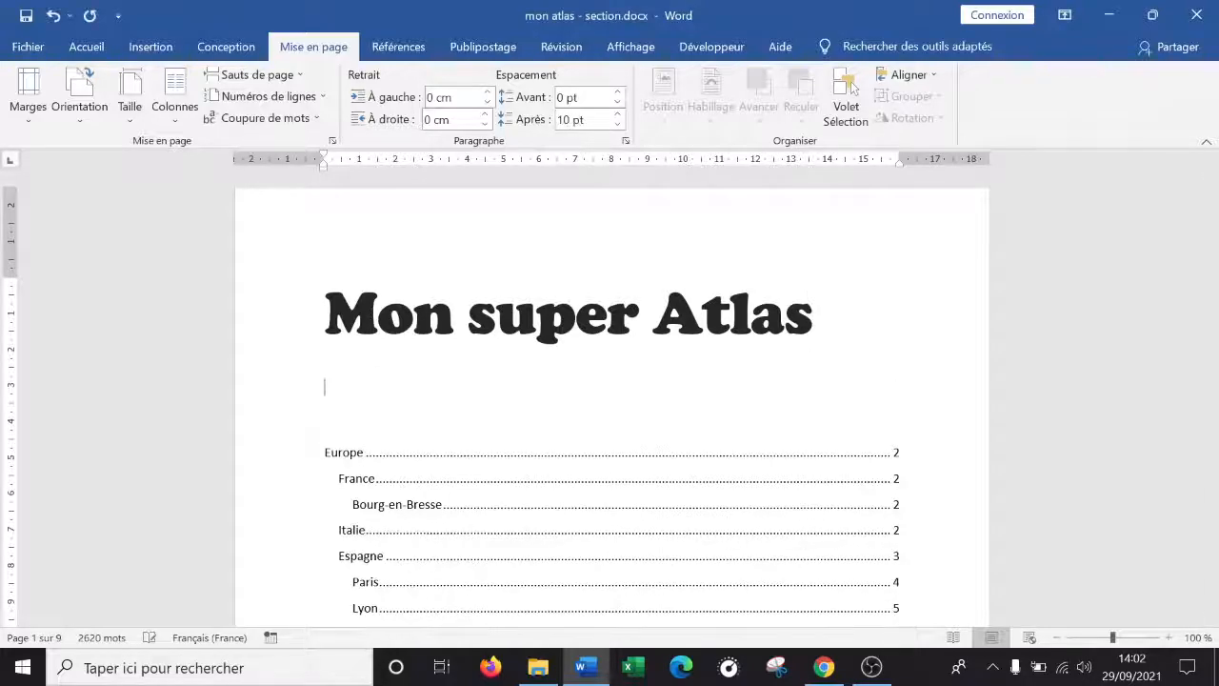
{"action": "key", "text": "Return"}
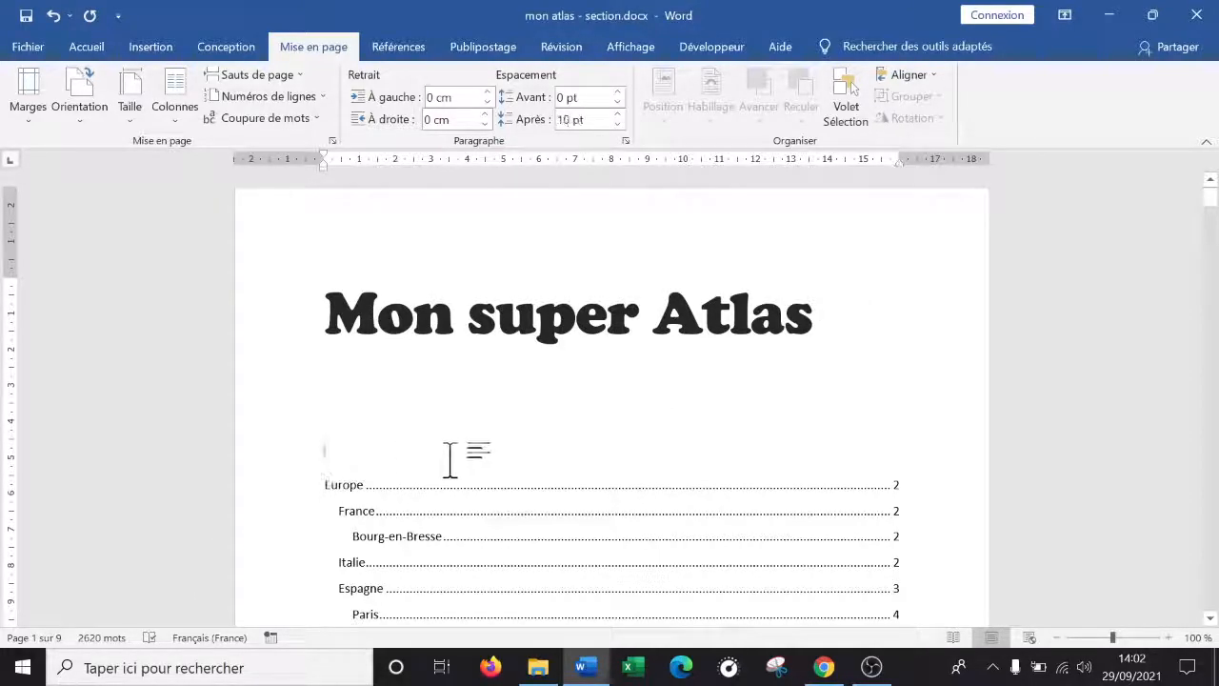
Step: Insert a page break just before the table of contents and check that the contents starts a new page
{"action": "left_click", "coordinate": [326, 481]}
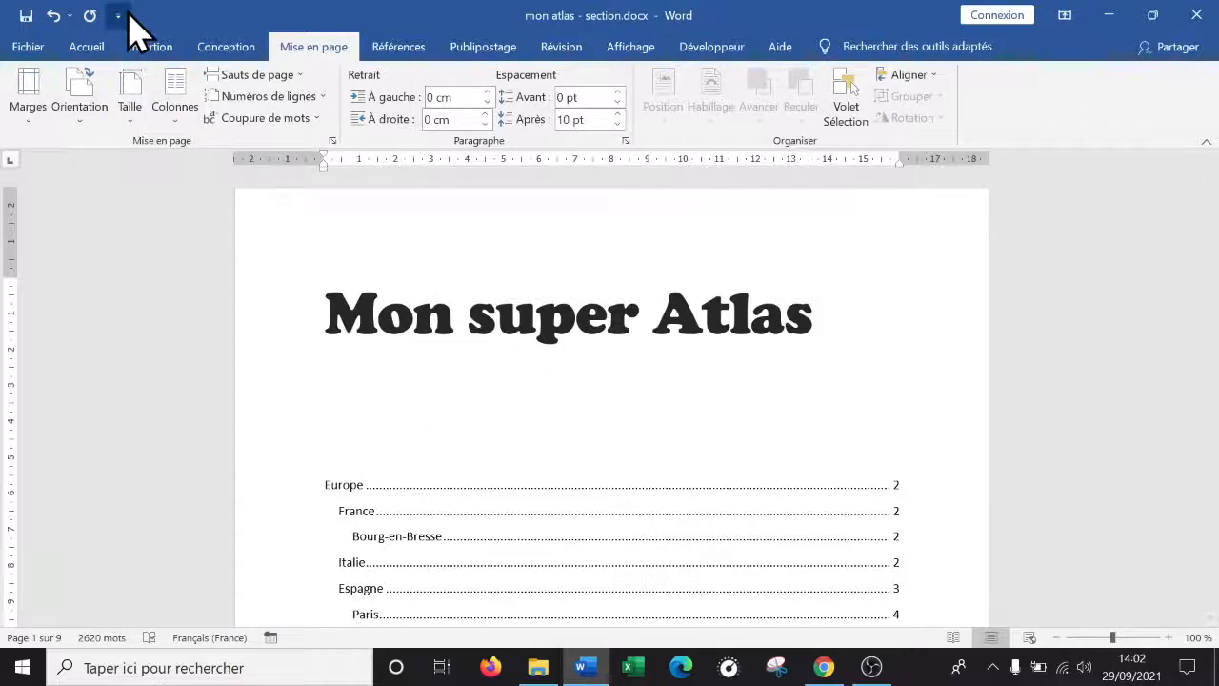
{"action": "left_click", "coordinate": [160, 49]}
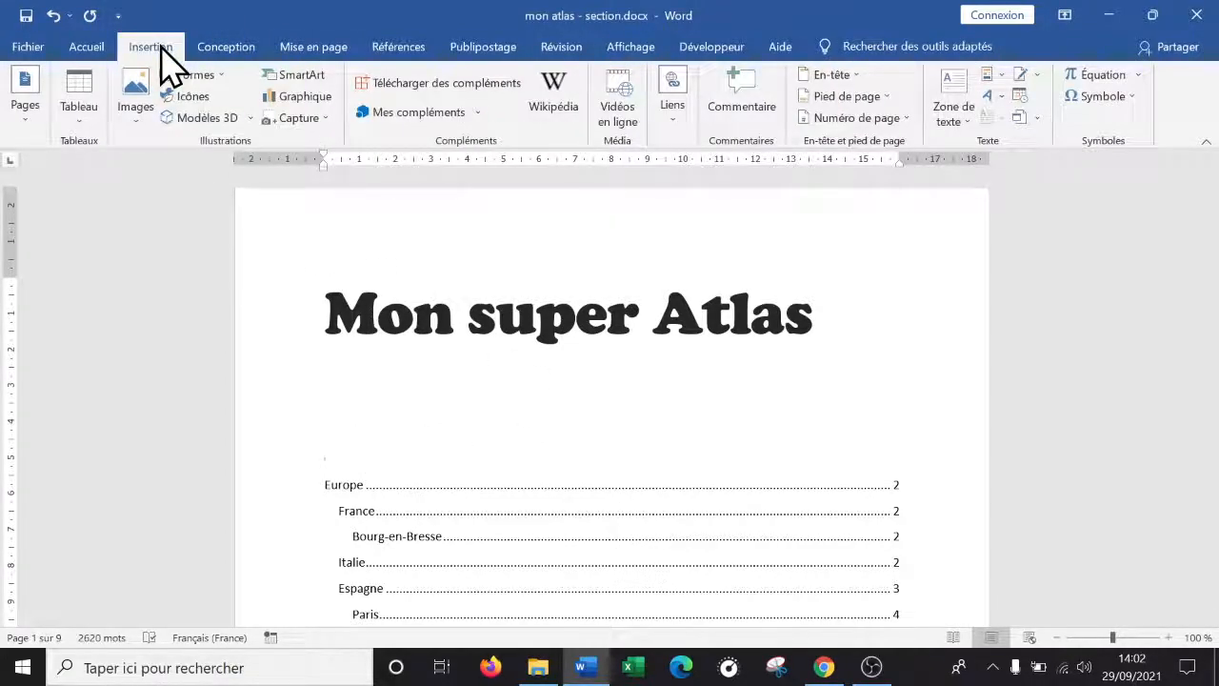
{"action": "left_click", "coordinate": [224, 53]}
{"action": "left_click", "coordinate": [293, 54]}
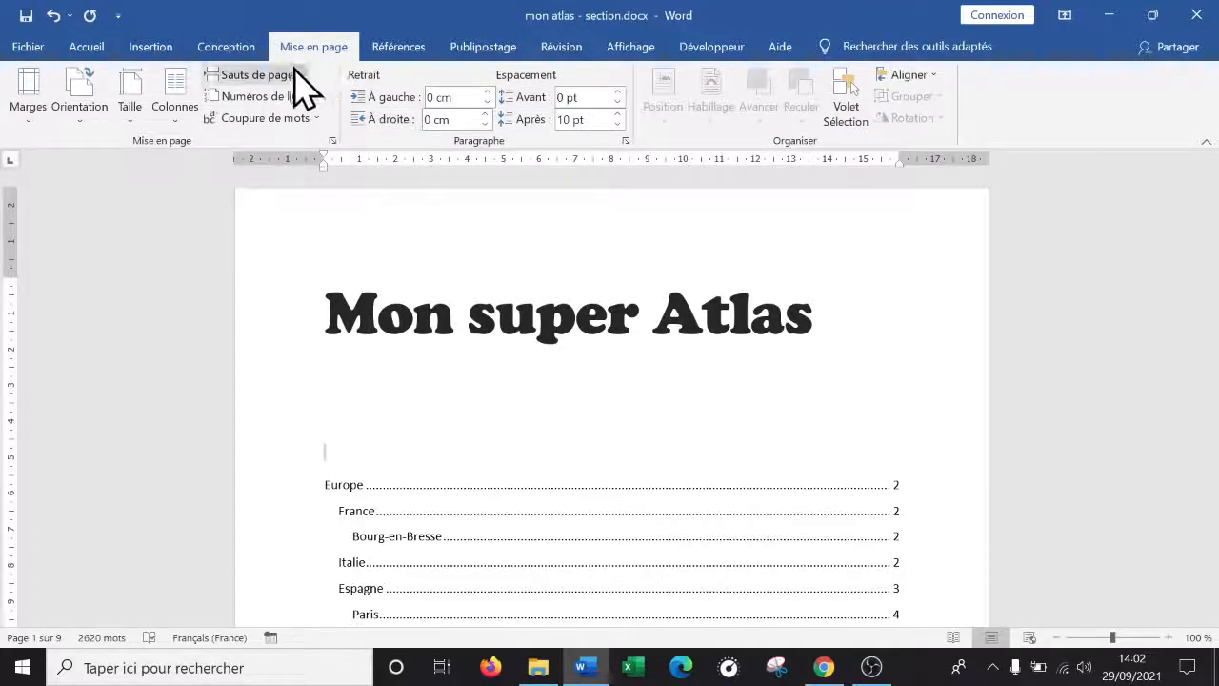
{"action": "left_click", "coordinate": [303, 76]}
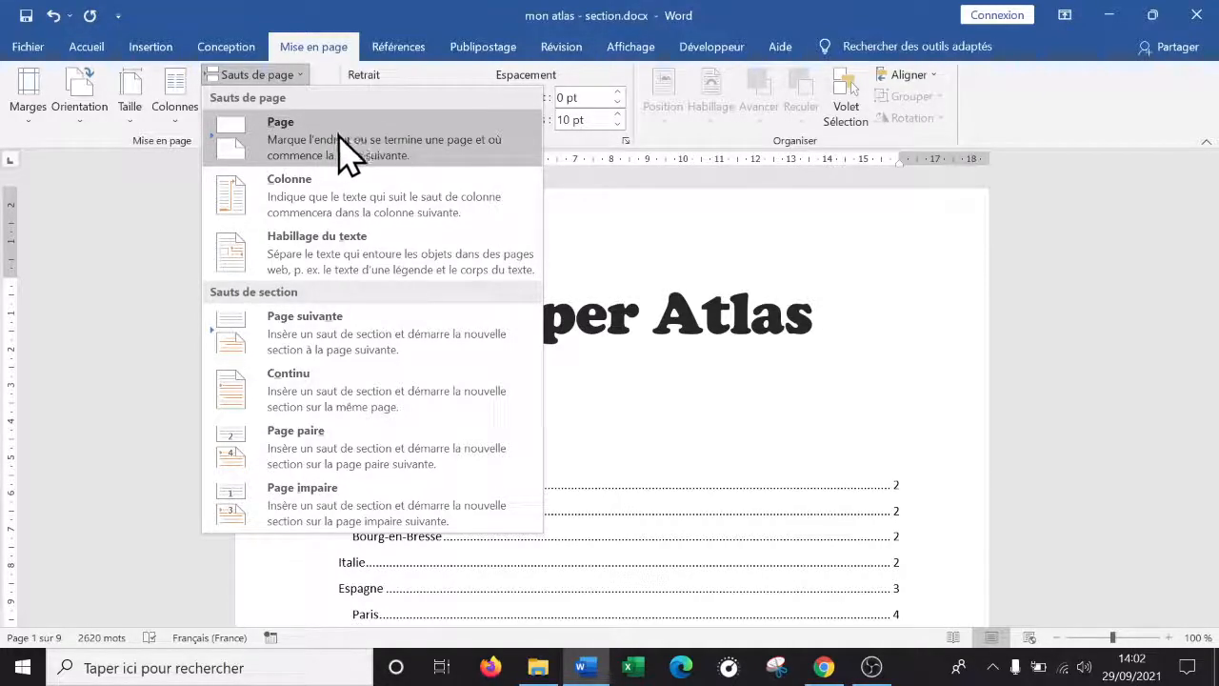
{"action": "left_click", "coordinate": [340, 136]}
{"action": "scroll", "coordinate": [648, 362], "scroll_direction": "down", "scroll_amount": 5}
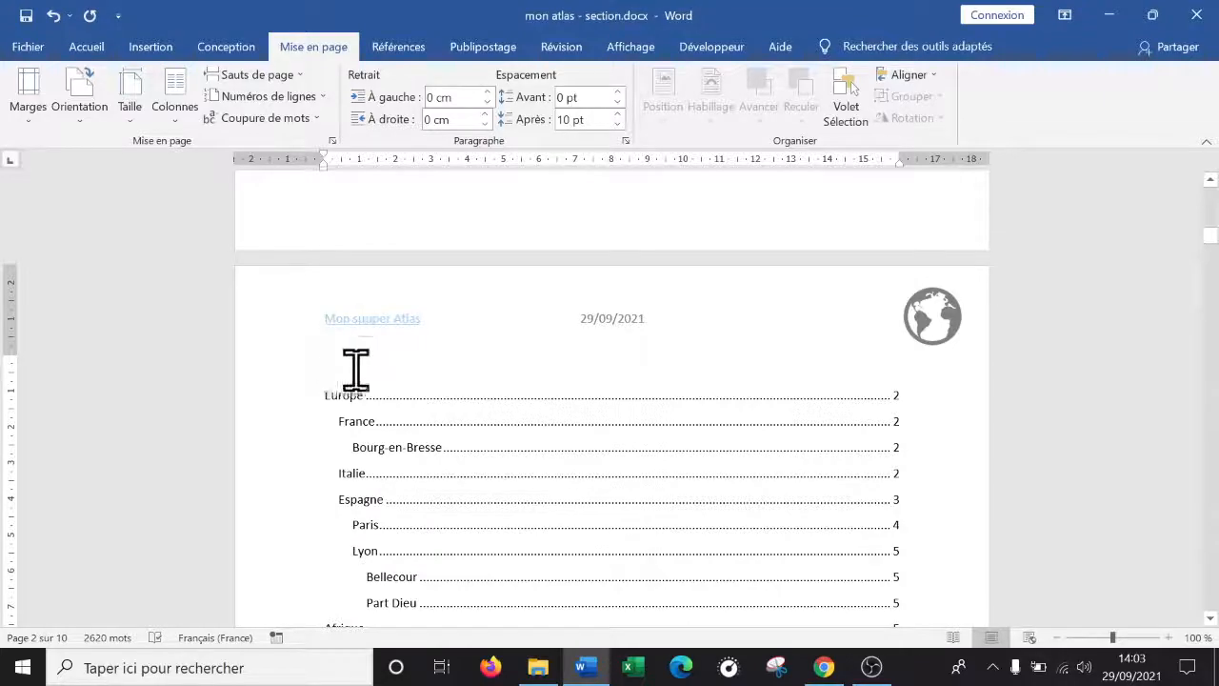
{"action": "scroll", "coordinate": [682, 338], "scroll_direction": "up", "scroll_amount": 1}
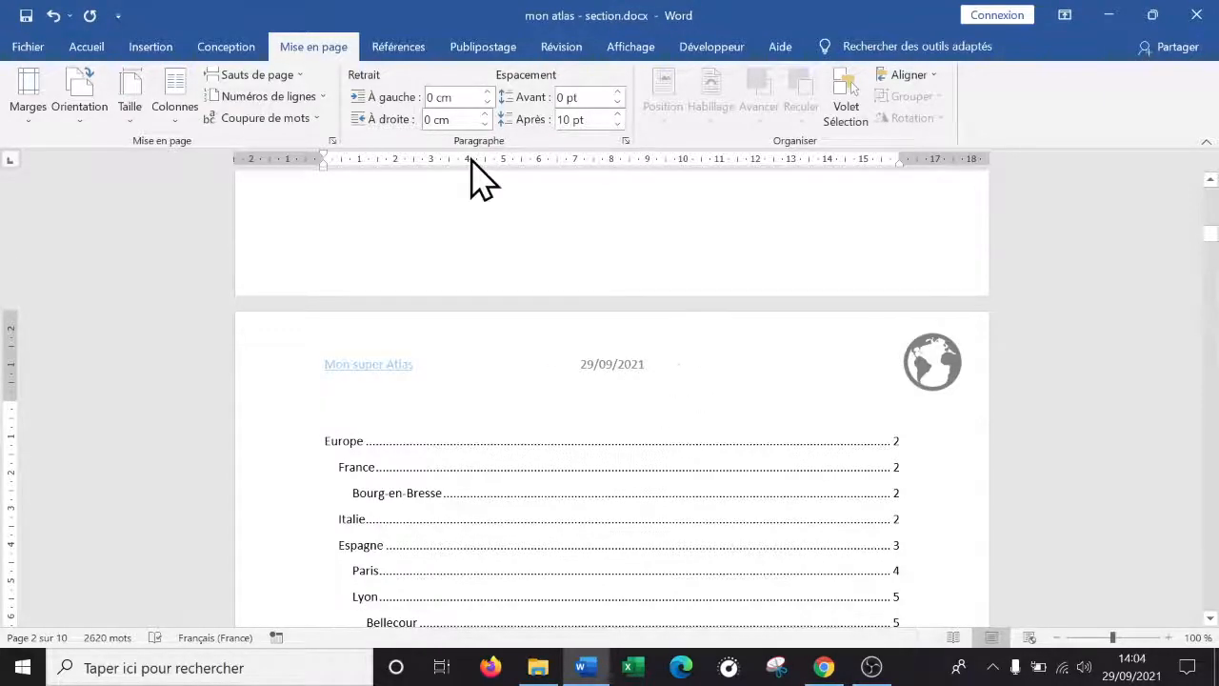
{"action": "scroll", "coordinate": [560, 289], "scroll_direction": "up", "scroll_amount": 5}
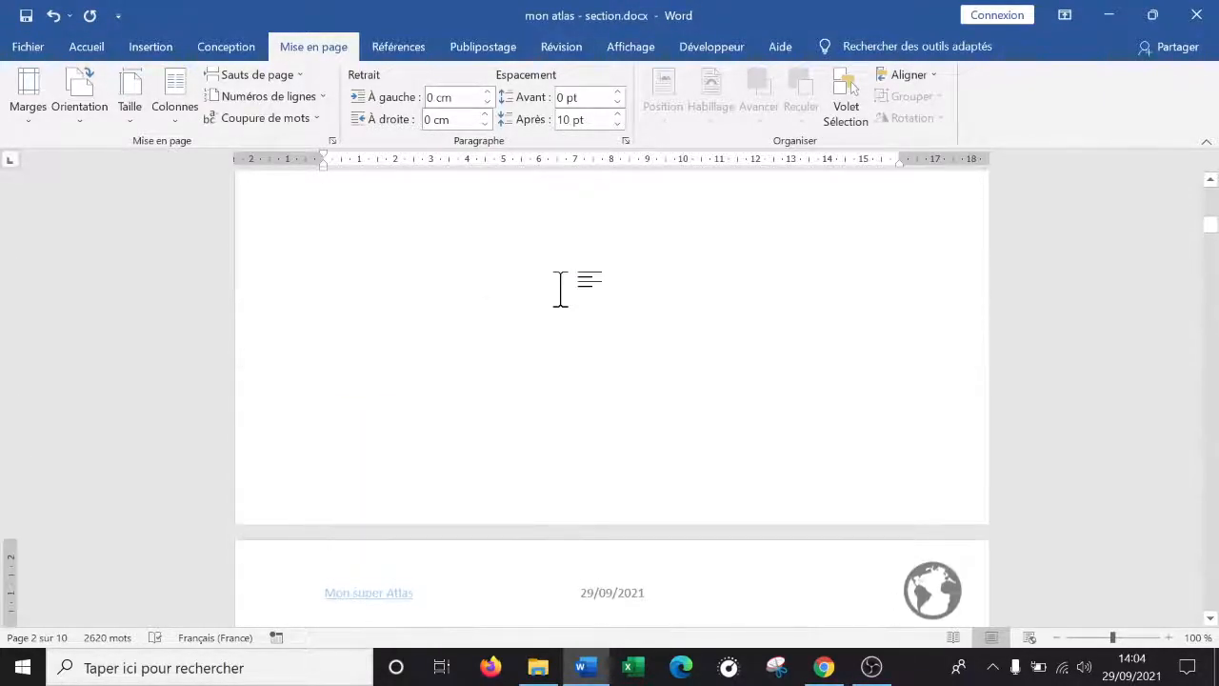
{"action": "scroll", "coordinate": [559, 314], "scroll_direction": "down", "scroll_amount": 6}
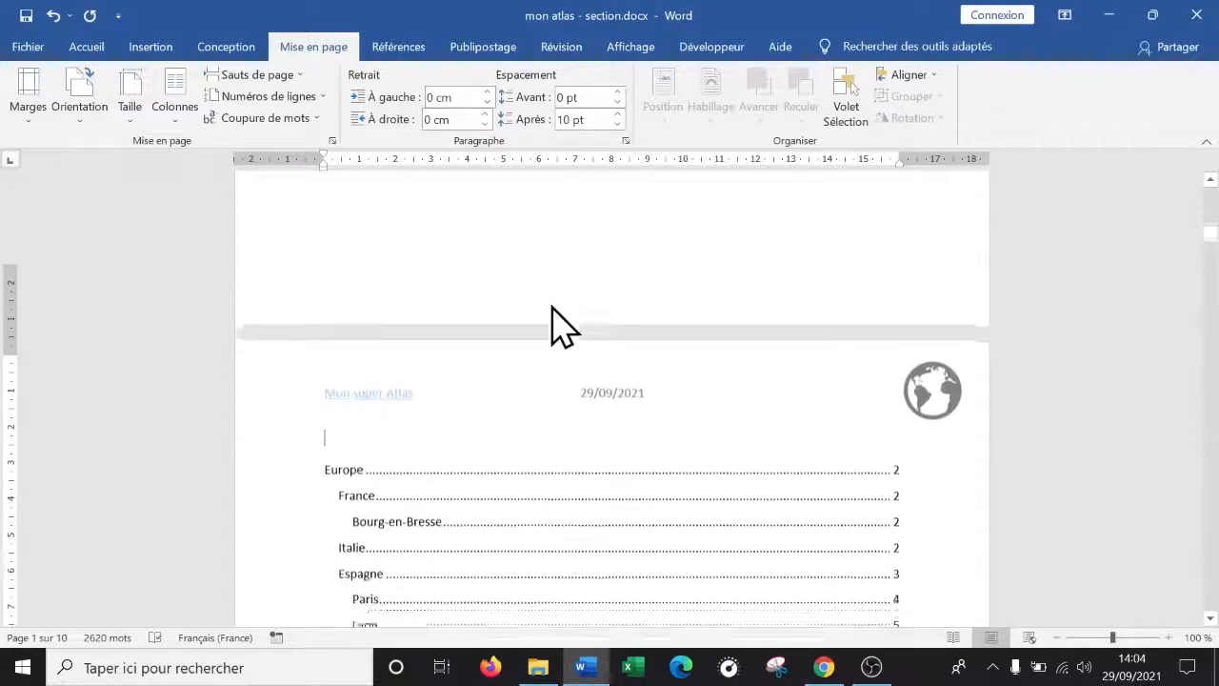
Step: Show the formatting marks and locate the page break below the title
{"action": "left_click", "coordinate": [83, 48]}
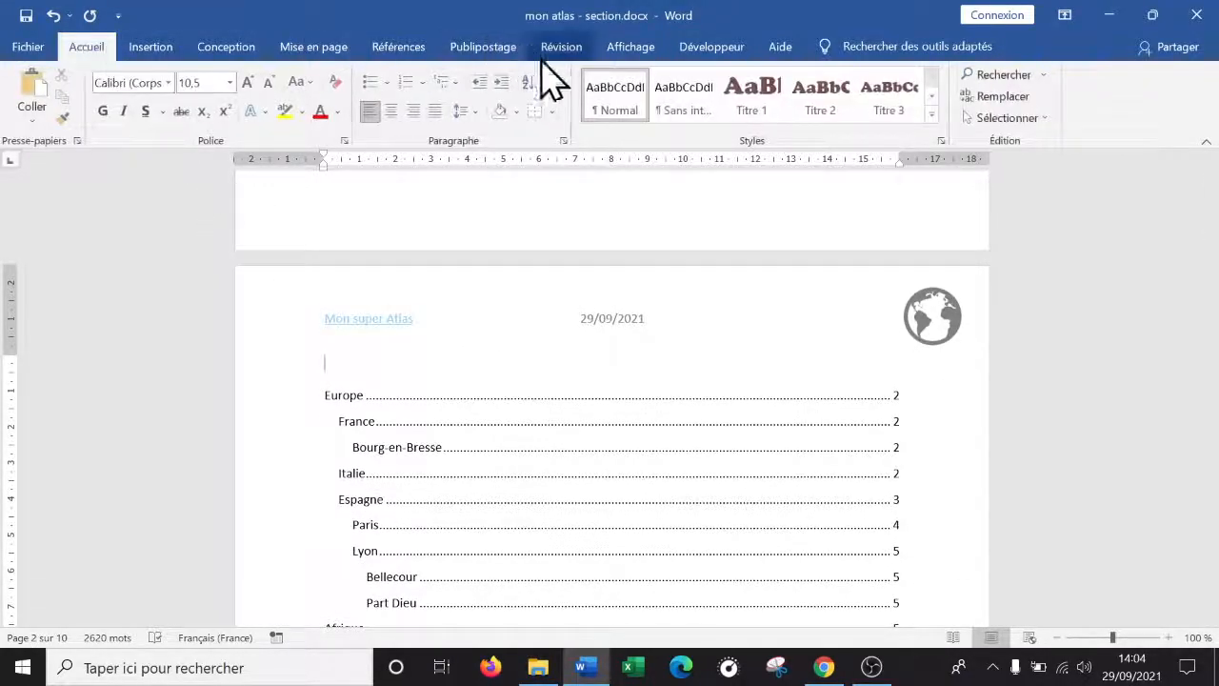
{"action": "left_click", "coordinate": [554, 84]}
{"action": "scroll", "coordinate": [473, 338], "scroll_direction": "up", "scroll_amount": 5}
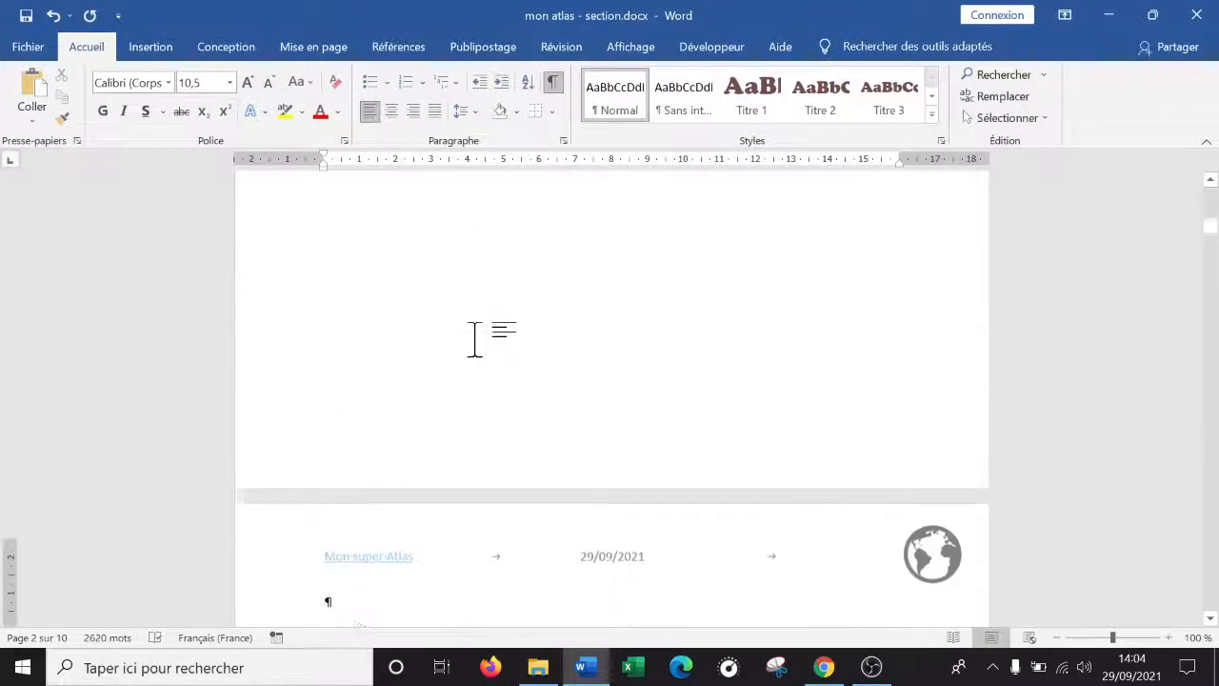
{"action": "scroll", "coordinate": [475, 340], "scroll_direction": "up", "scroll_amount": 2}
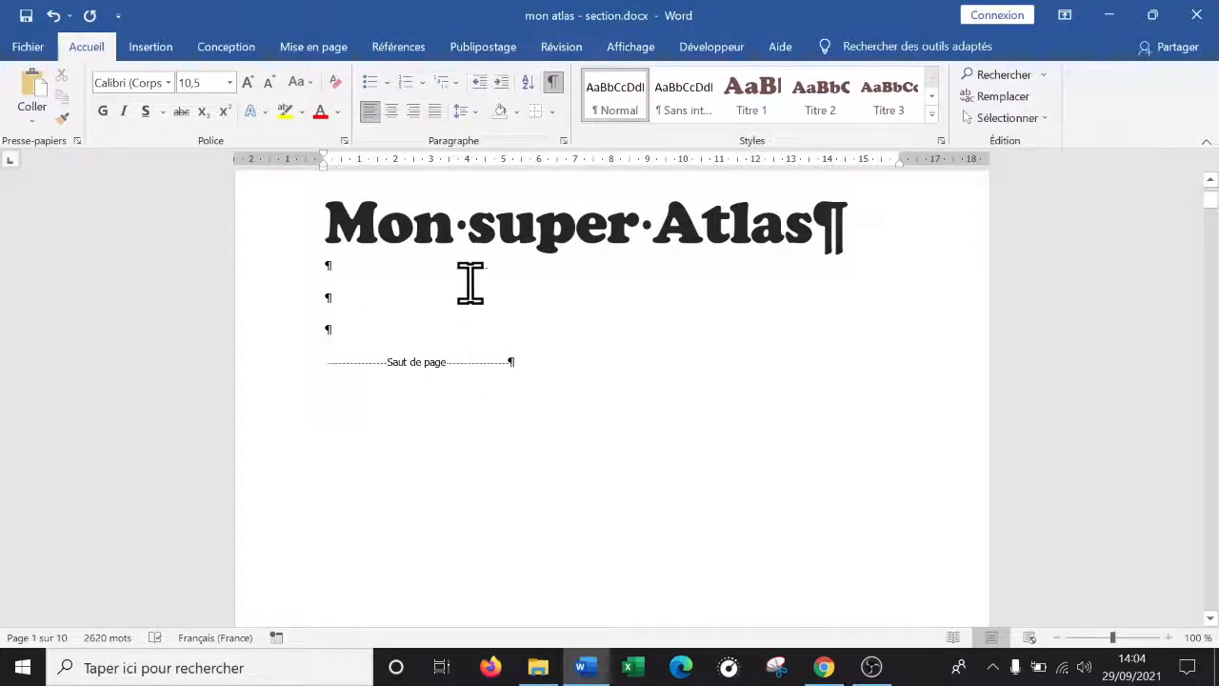
Step: Generate filler text with =lorem(6,9) in an empty paragraph between the title and the page break
{"action": "scroll", "coordinate": [395, 400], "scroll_direction": "down", "scroll_amount": 15}
{"action": "scroll", "coordinate": [395, 400], "scroll_direction": "up", "scroll_amount": 15}
{"action": "scroll", "coordinate": [396, 400], "scroll_direction": "up", "scroll_amount": 4}
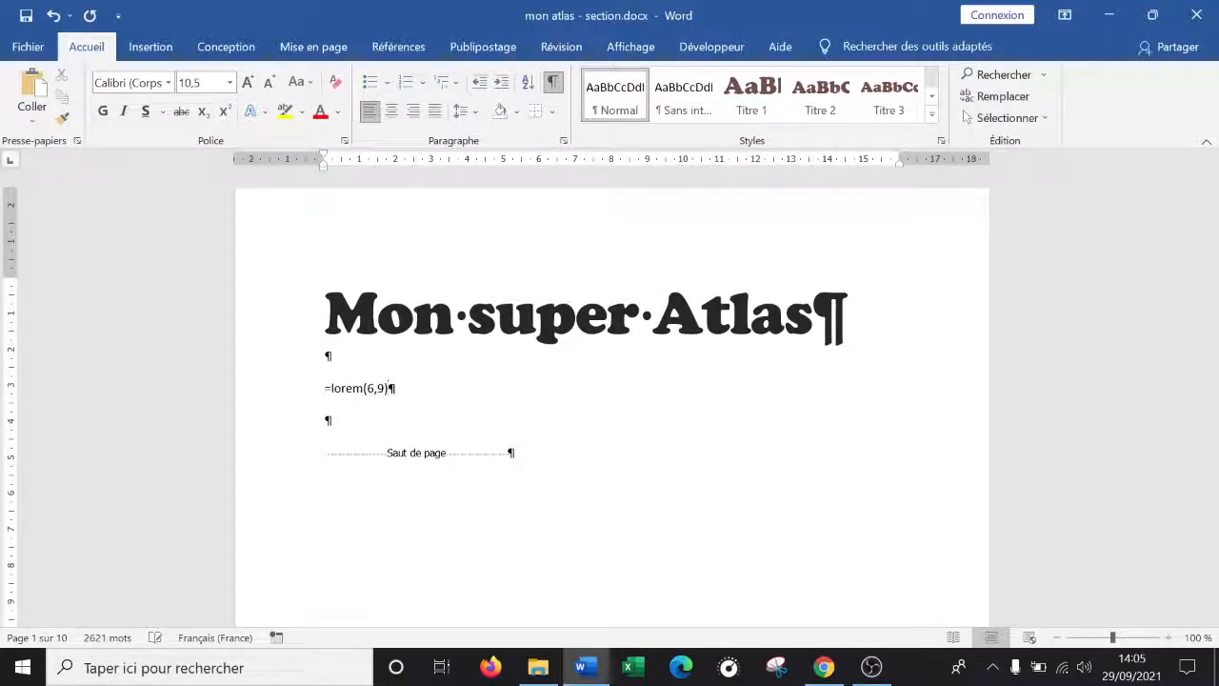
{"action": "key", "text": "Return"}
{"action": "scroll", "coordinate": [463, 245], "scroll_direction": "up", "scroll_amount": 5}
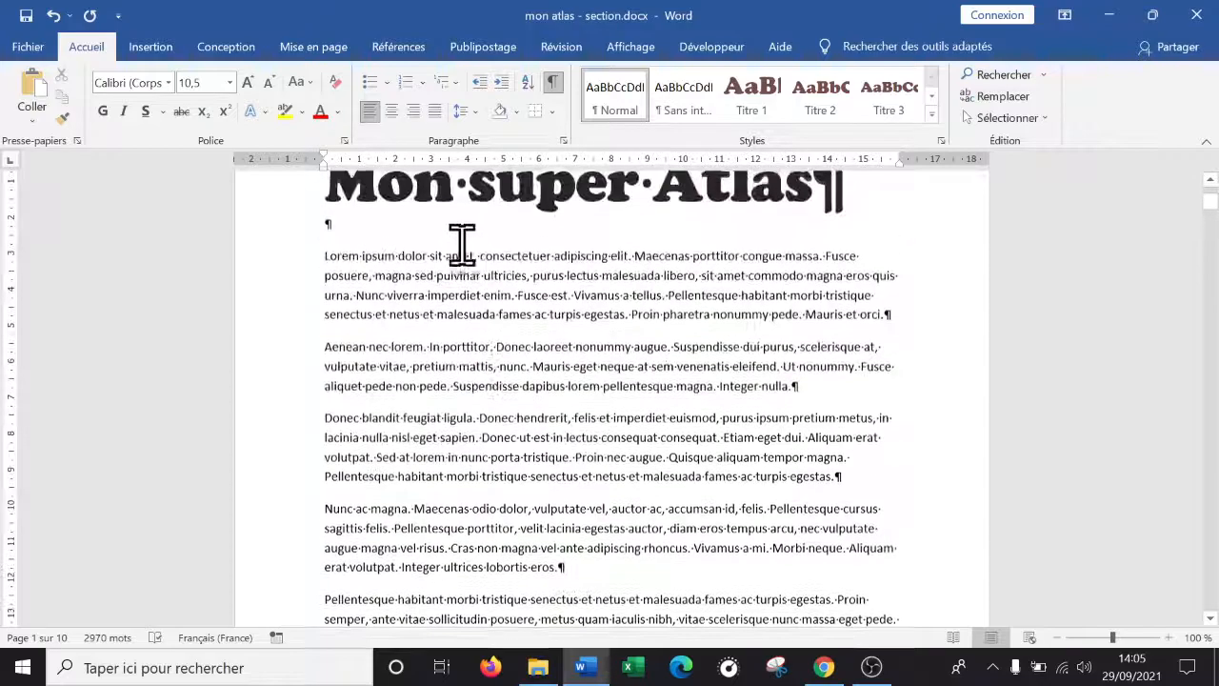
Step: Examine how the page break separates the filler text on the first page from the table of contents
{"action": "scroll", "coordinate": [379, 400], "scroll_direction": "down", "scroll_amount": 5}
{"action": "scroll", "coordinate": [379, 400], "scroll_direction": "up", "scroll_amount": 5}
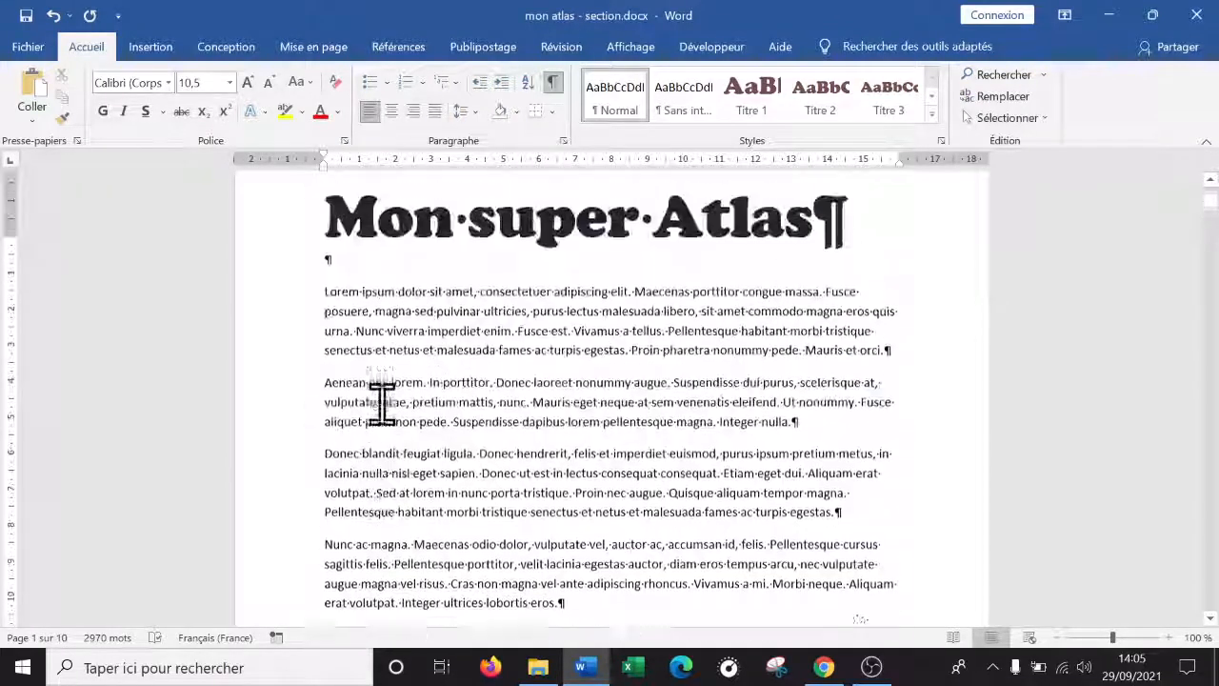
{"action": "scroll", "coordinate": [533, 385], "scroll_direction": "down", "scroll_amount": 4}
{"action": "scroll", "coordinate": [526, 377], "scroll_direction": "down", "scroll_amount": 8}
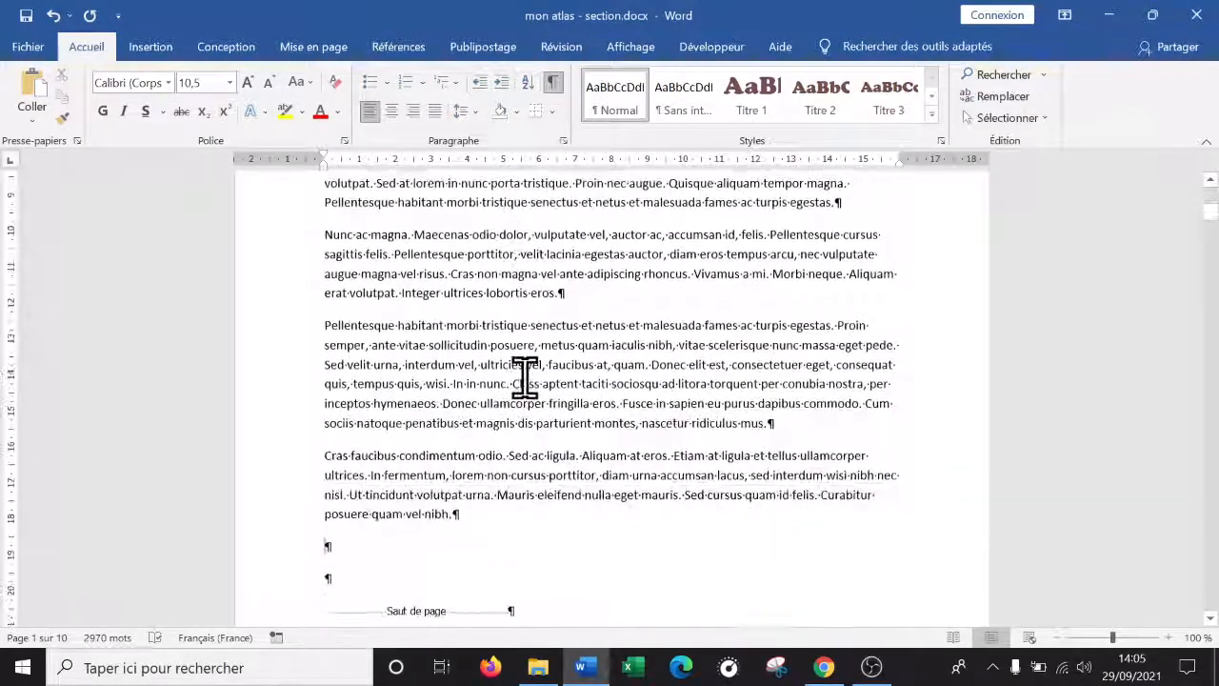
{"action": "scroll", "coordinate": [525, 376], "scroll_direction": "down", "scroll_amount": 4}
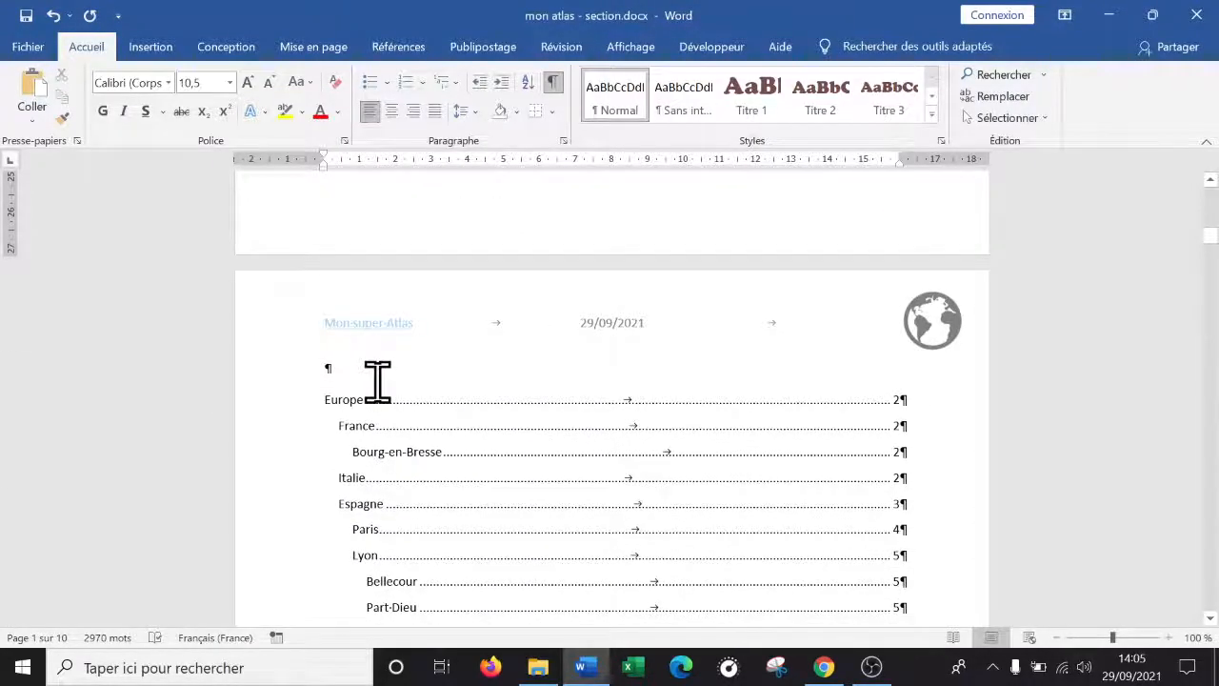
{"action": "scroll", "coordinate": [377, 381], "scroll_direction": "down", "scroll_amount": 7}
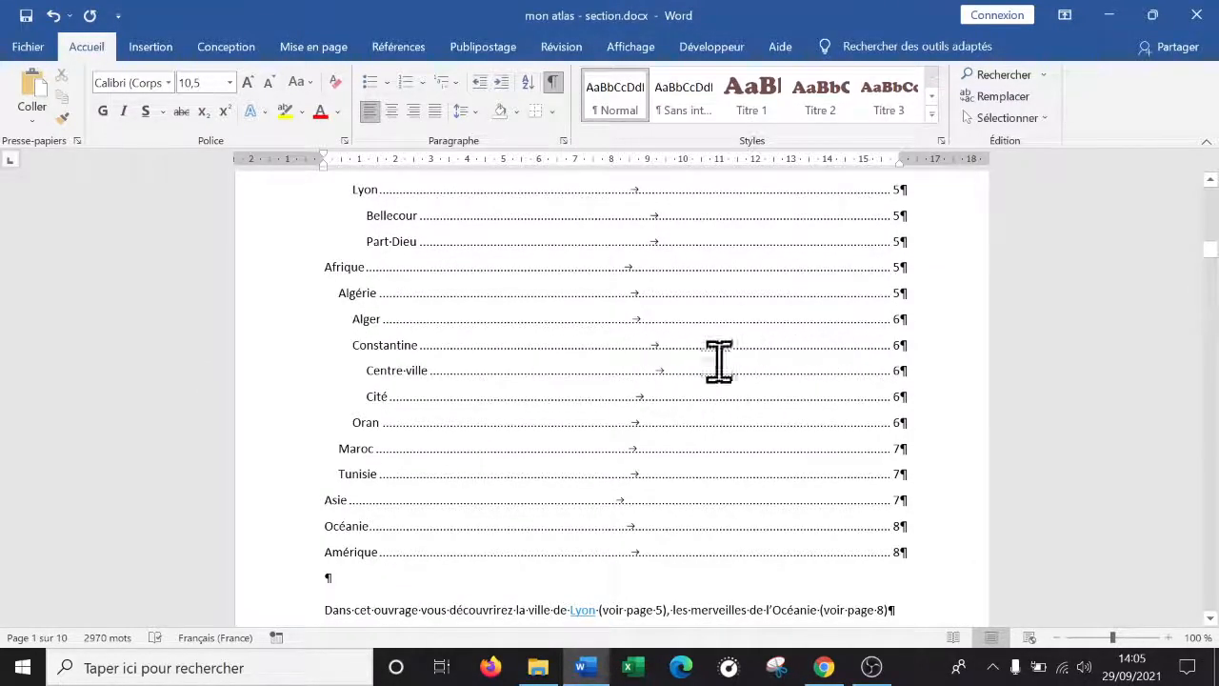
{"action": "scroll", "coordinate": [739, 371], "scroll_direction": "up", "scroll_amount": 3}
{"action": "scroll", "coordinate": [739, 371], "scroll_direction": "up", "scroll_amount": 5}
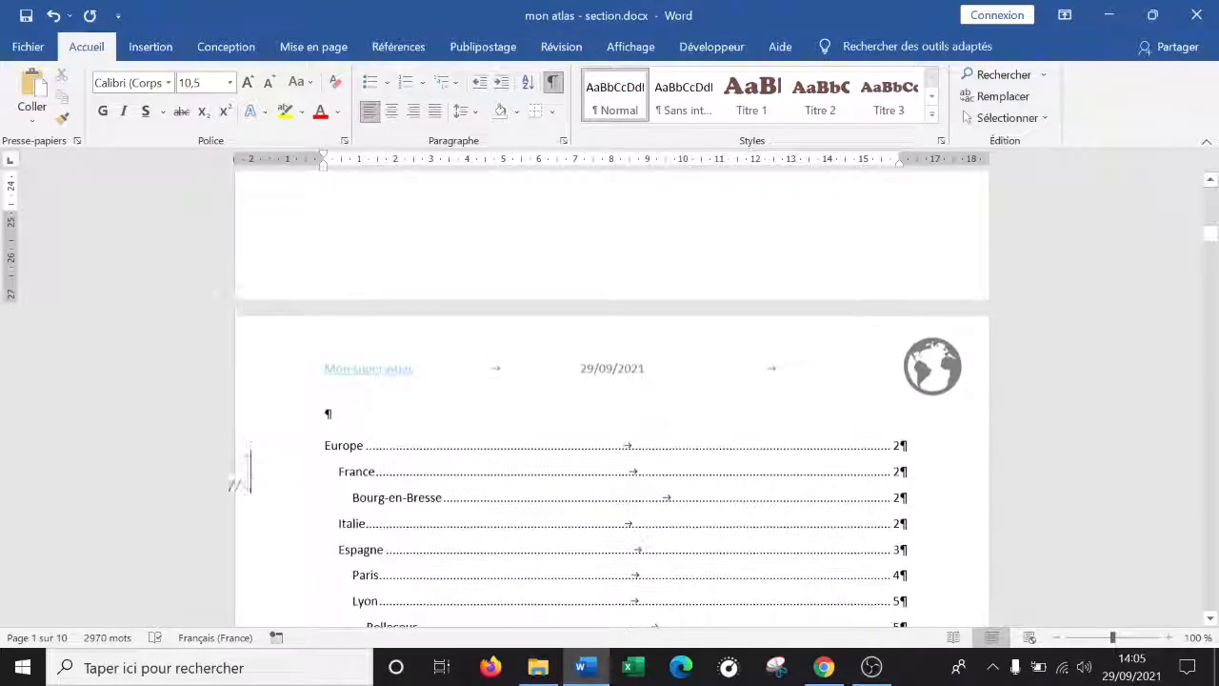
{"action": "scroll", "coordinate": [572, 495], "scroll_direction": "up", "scroll_amount": 8}
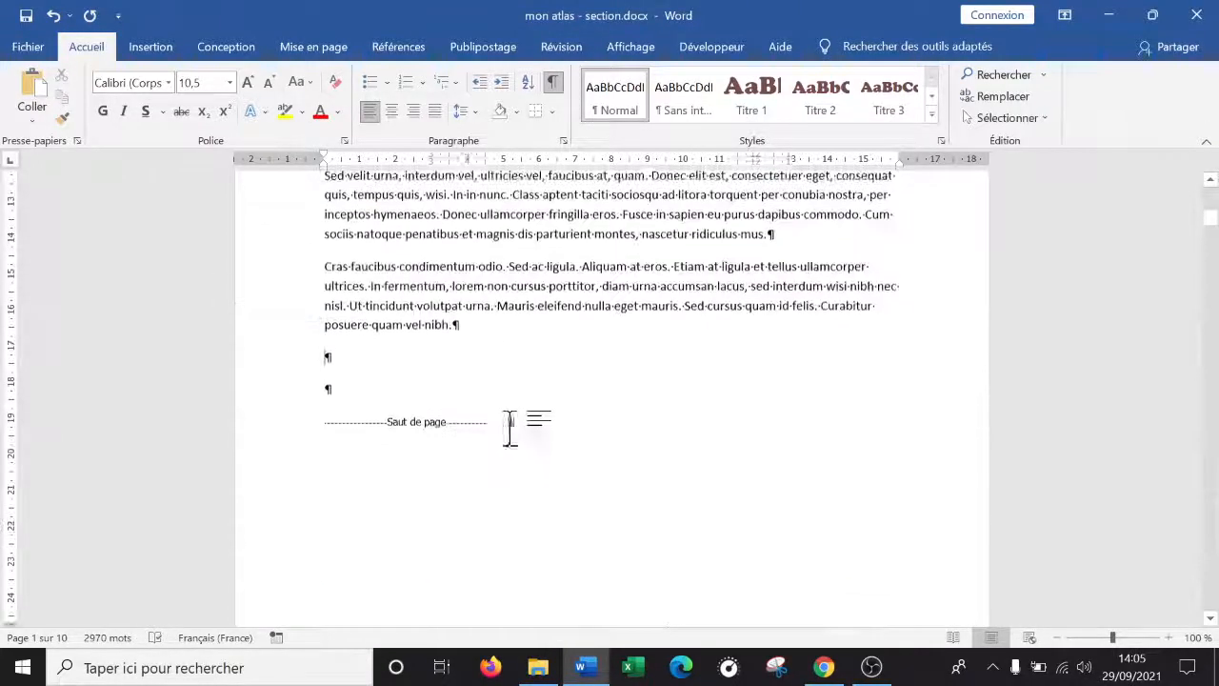
{"action": "scroll", "coordinate": [429, 448], "scroll_direction": "down", "scroll_amount": 8}
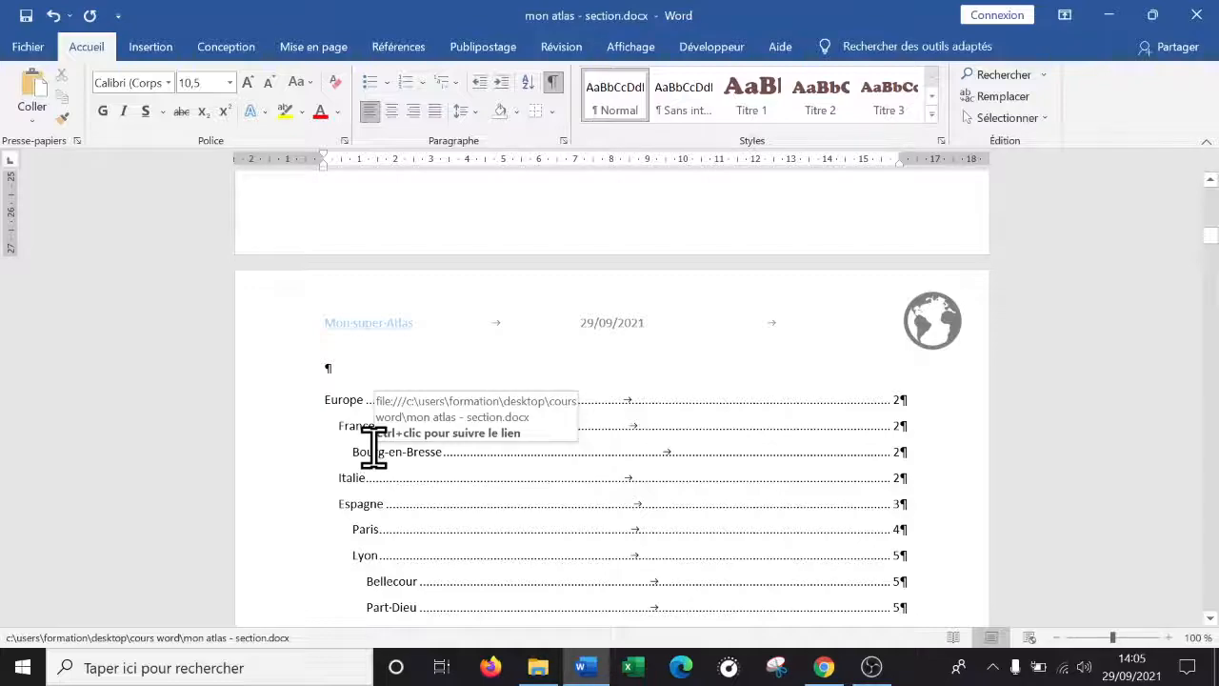
{"action": "scroll", "coordinate": [373, 445], "scroll_direction": "up", "scroll_amount": 9}
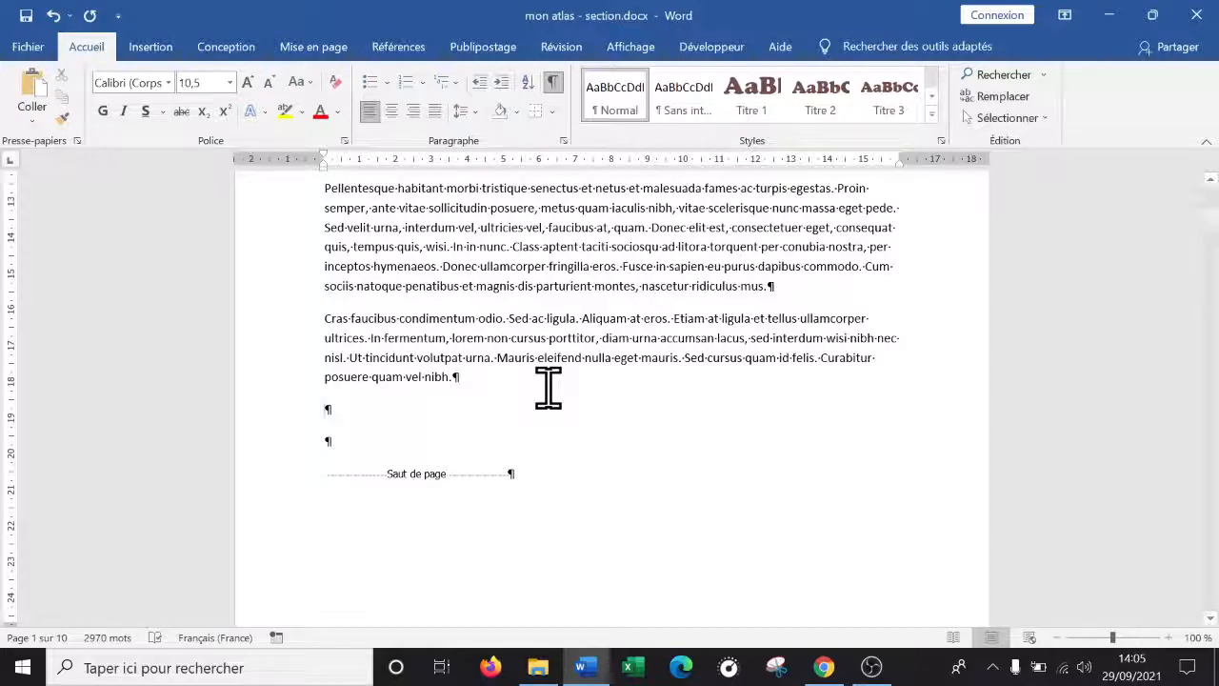
{"action": "scroll", "coordinate": [736, 476], "scroll_direction": "up", "scroll_amount": 1}
{"action": "scroll", "coordinate": [736, 476], "scroll_direction": "down", "scroll_amount": 5}
{"action": "scroll", "coordinate": [708, 485], "scroll_direction": "up", "scroll_amount": 6}
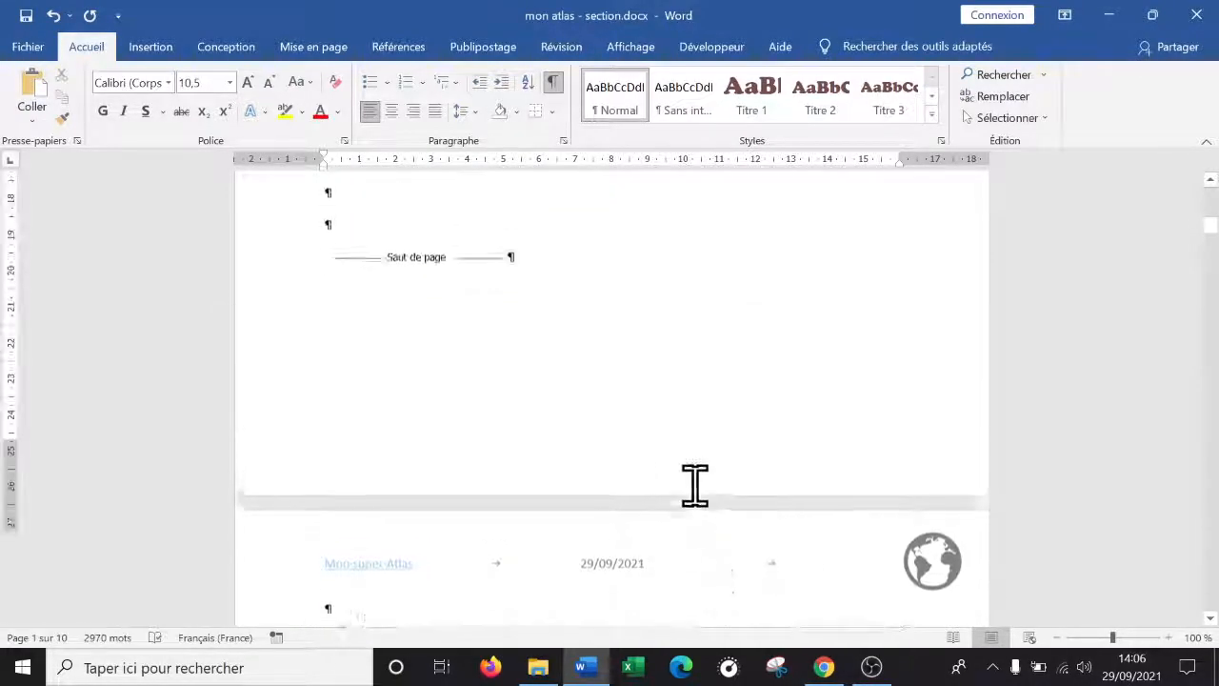
Step: Copy the last filler paragraphs and paste the copy below them, before the page break
{"action": "left_click_drag", "start_coordinate": [512, 463], "coordinate": [336, 307]}
{"action": "key", "text": "ctrl+c"}
{"action": "left_click", "coordinate": [408, 520]}
{"action": "key", "text": "ctrl+v"}
{"action": "scroll", "coordinate": [539, 534], "scroll_direction": "down", "scroll_amount": 3}
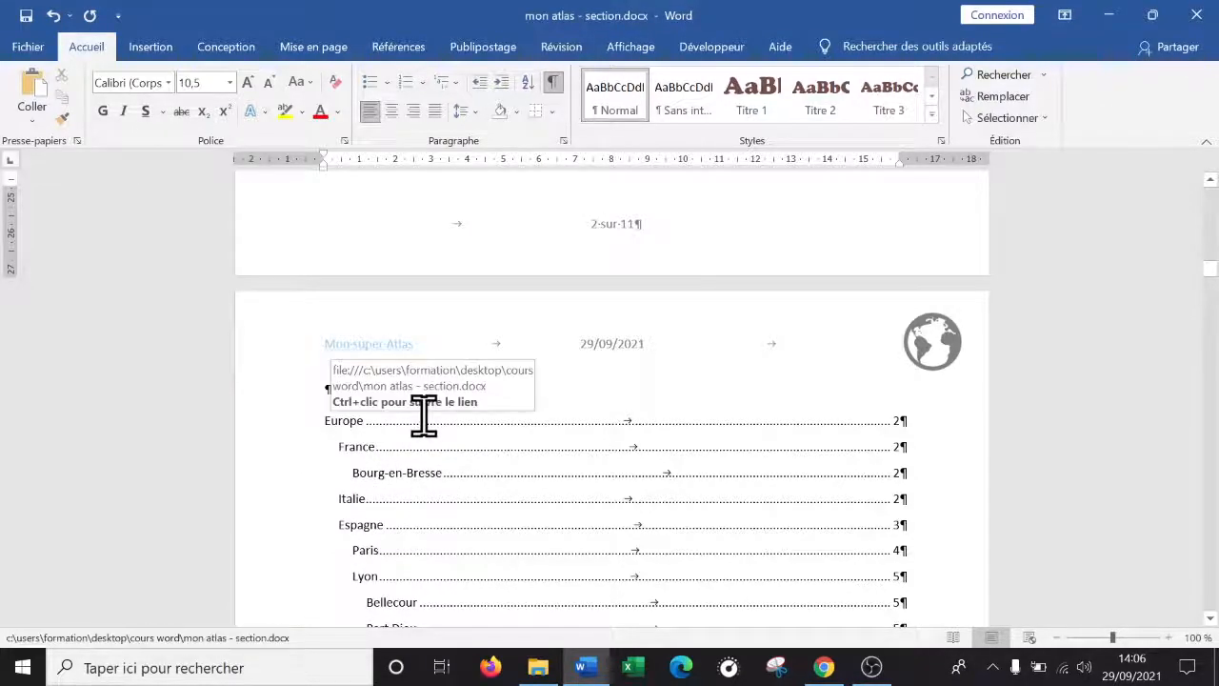
Step: Delete the last pasted paragraph, starting "Cras faucibus", which runs onto the second page, and check the contents page
{"action": "scroll", "coordinate": [601, 431], "scroll_direction": "up", "scroll_amount": 20}
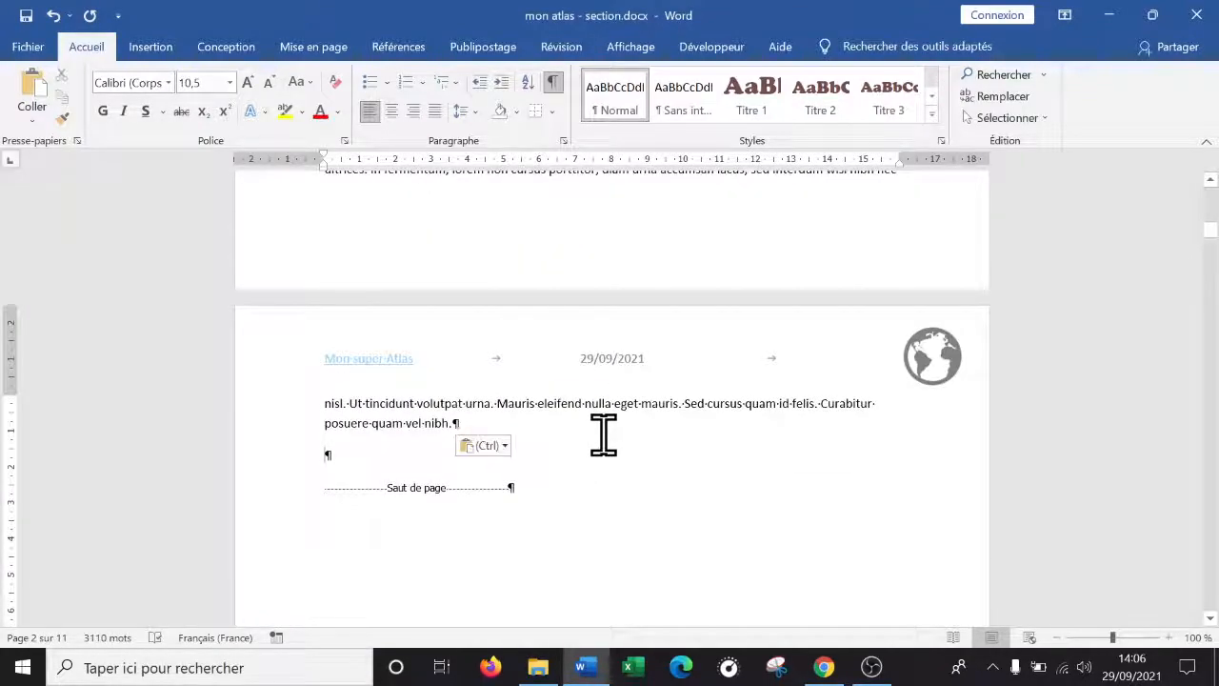
{"action": "scroll", "coordinate": [609, 433], "scroll_direction": "down", "scroll_amount": 3}
{"action": "scroll", "coordinate": [705, 381], "scroll_direction": "up", "scroll_amount": 3}
{"action": "left_click_drag", "start_coordinate": [454, 423], "coordinate": [315, 334]}
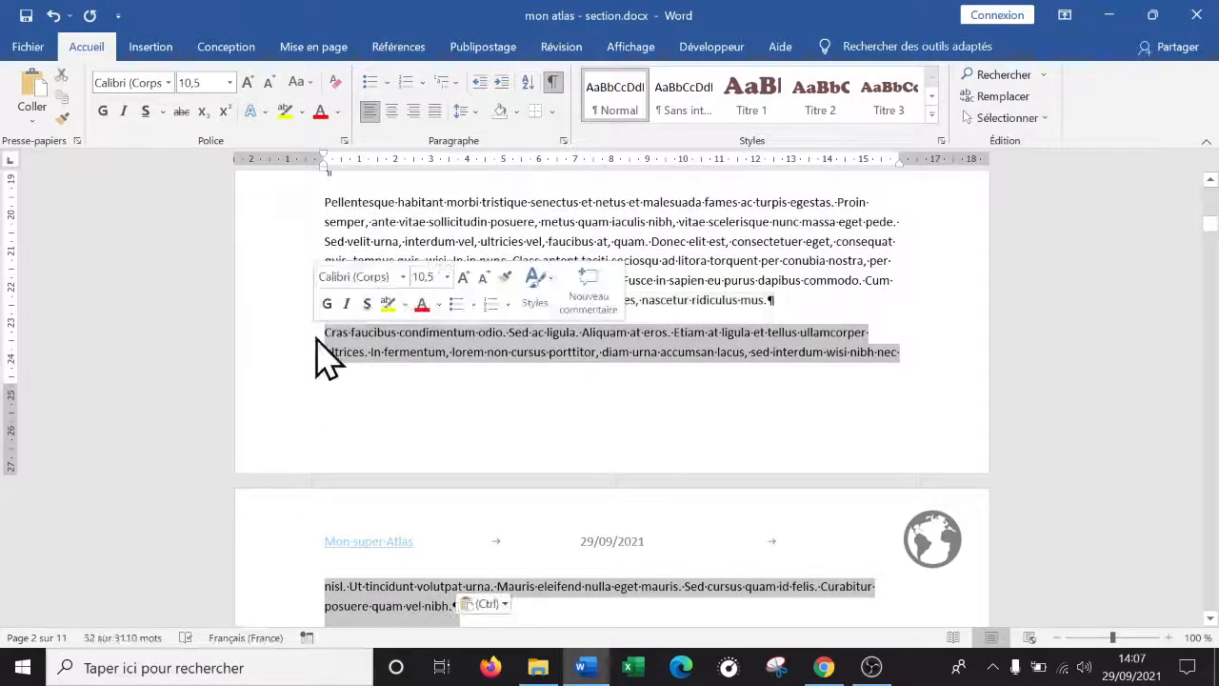
{"action": "key", "text": "Delete"}
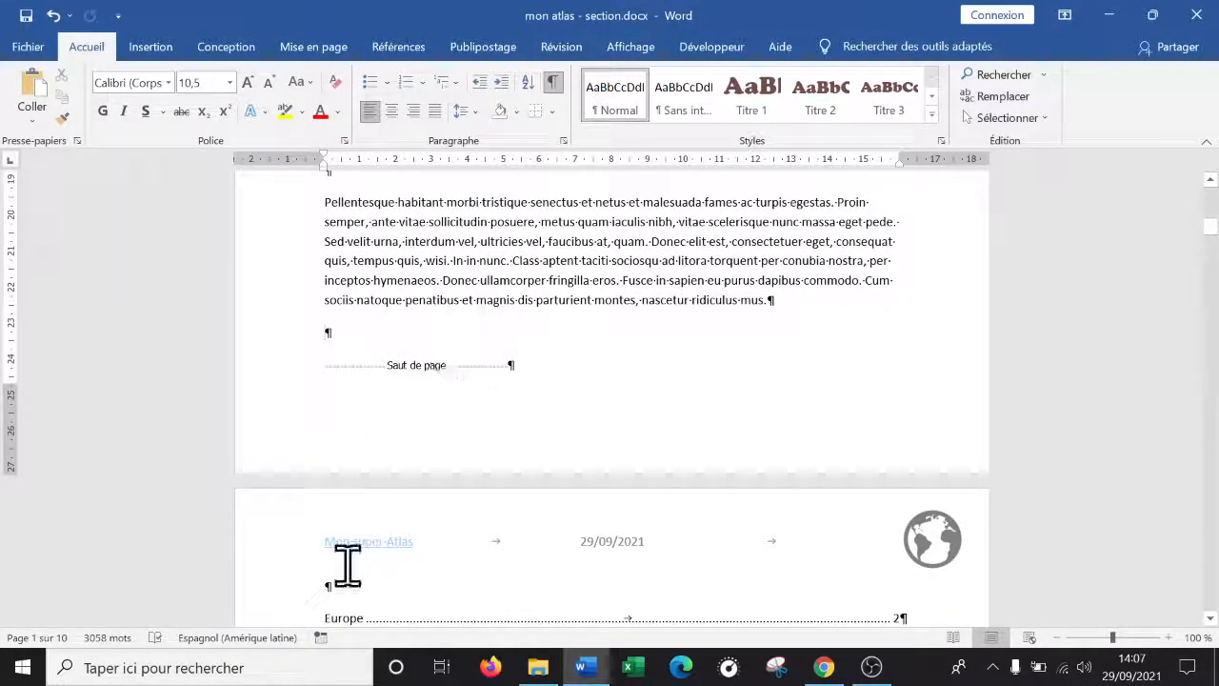
{"action": "left_click", "coordinate": [373, 581]}
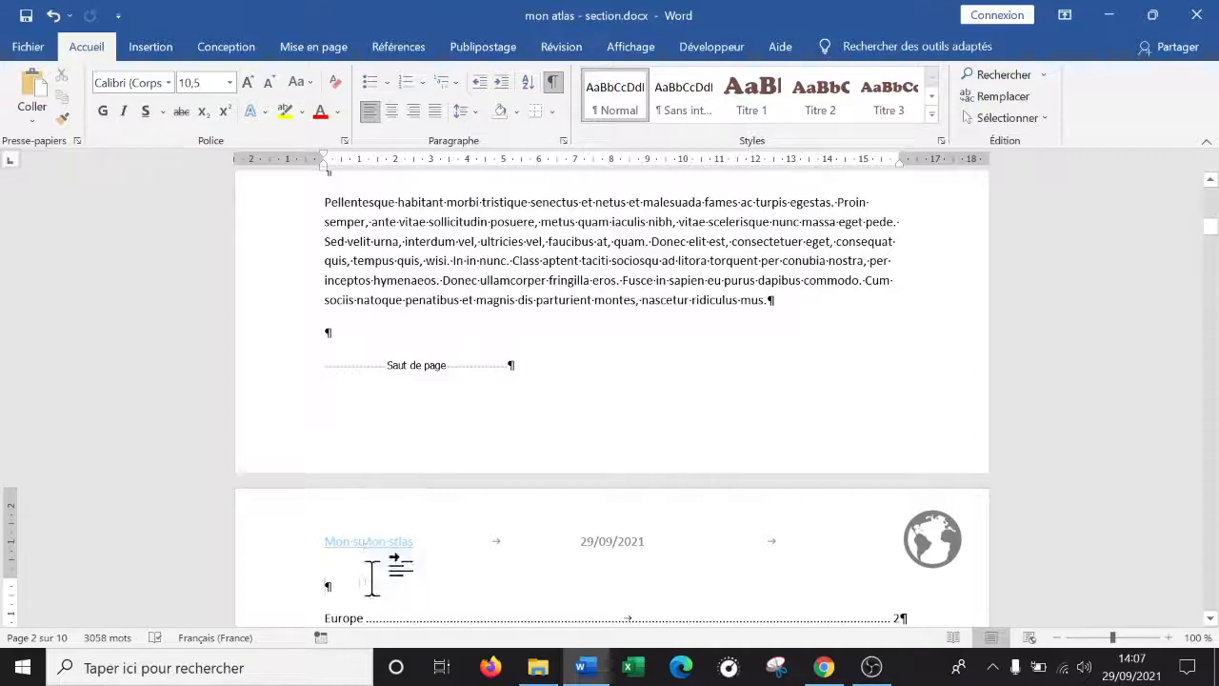
{"action": "scroll", "coordinate": [358, 572], "scroll_direction": "down", "scroll_amount": 3}
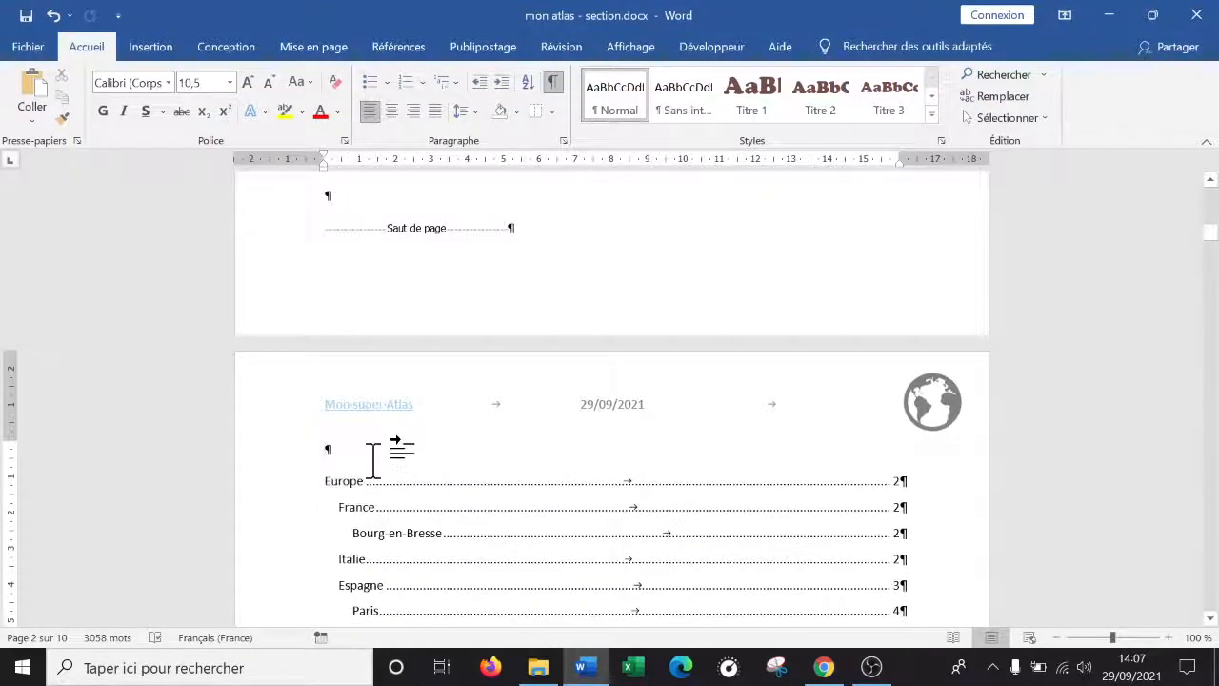
{"action": "scroll", "coordinate": [394, 449], "scroll_direction": "up", "scroll_amount": 3}
{"action": "scroll", "coordinate": [395, 450], "scroll_direction": "down", "scroll_amount": 3}
{"action": "scroll", "coordinate": [397, 450], "scroll_direction": "up", "scroll_amount": 1}
Step: Toggle the formatting marks off and on repeatedly to compare how the page break is displayed, leaving them shown
{"action": "left_click", "coordinate": [555, 87]}
{"action": "left_click", "coordinate": [556, 88]}
{"action": "left_click", "coordinate": [556, 88]}
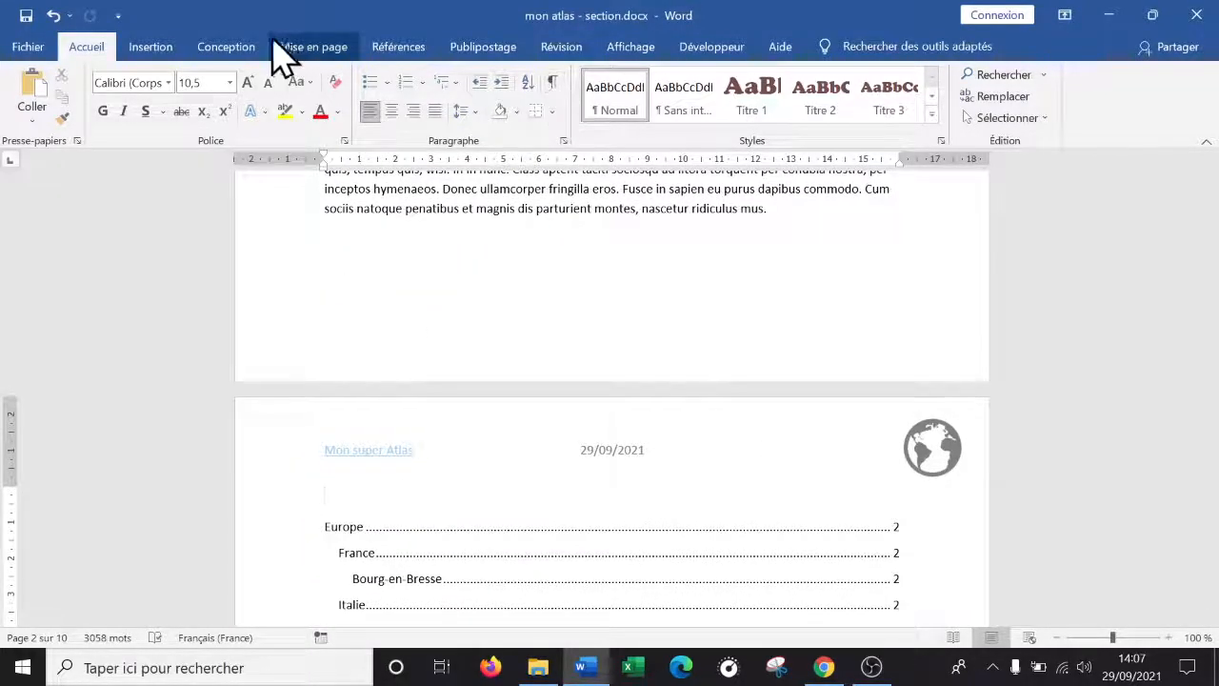
{"action": "left_click", "coordinate": [555, 88]}
{"action": "left_click", "coordinate": [554, 87]}
{"action": "left_click", "coordinate": [554, 88]}
{"action": "left_click", "coordinate": [555, 88]}
{"action": "left_click", "coordinate": [555, 88]}
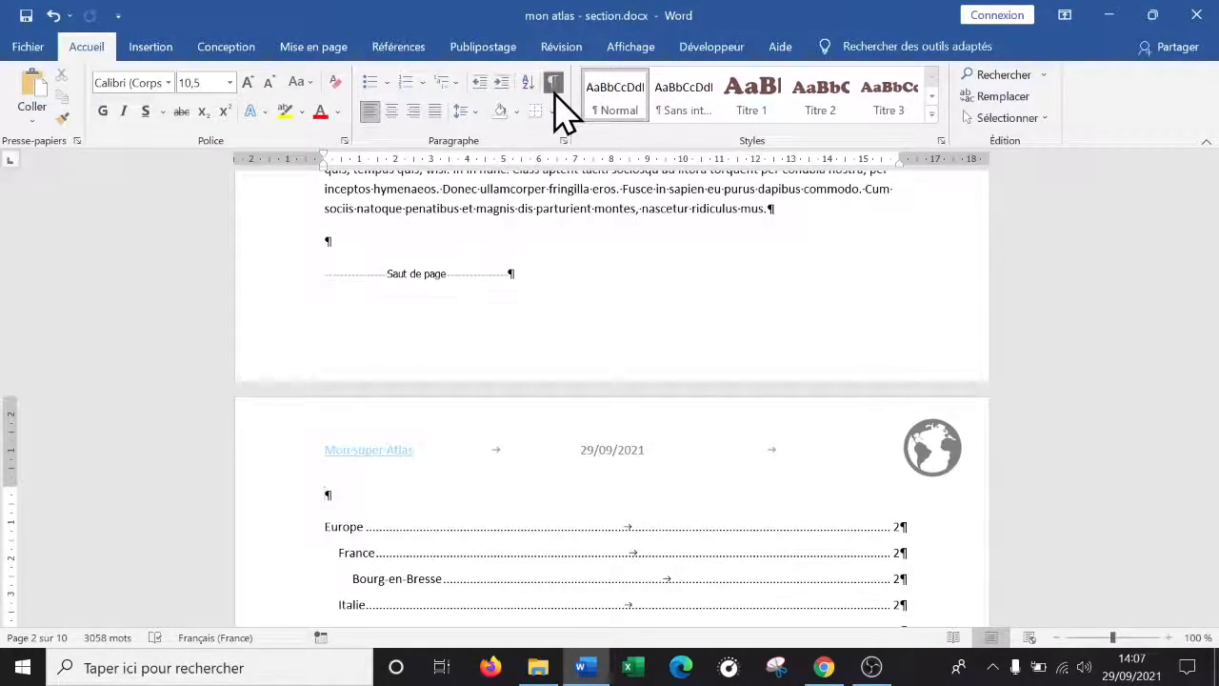
{"action": "left_click", "coordinate": [555, 88]}
{"action": "left_click", "coordinate": [555, 90]}
Step: Delete the page break below the filler text, before the table of contents
{"action": "left_click", "coordinate": [548, 273]}
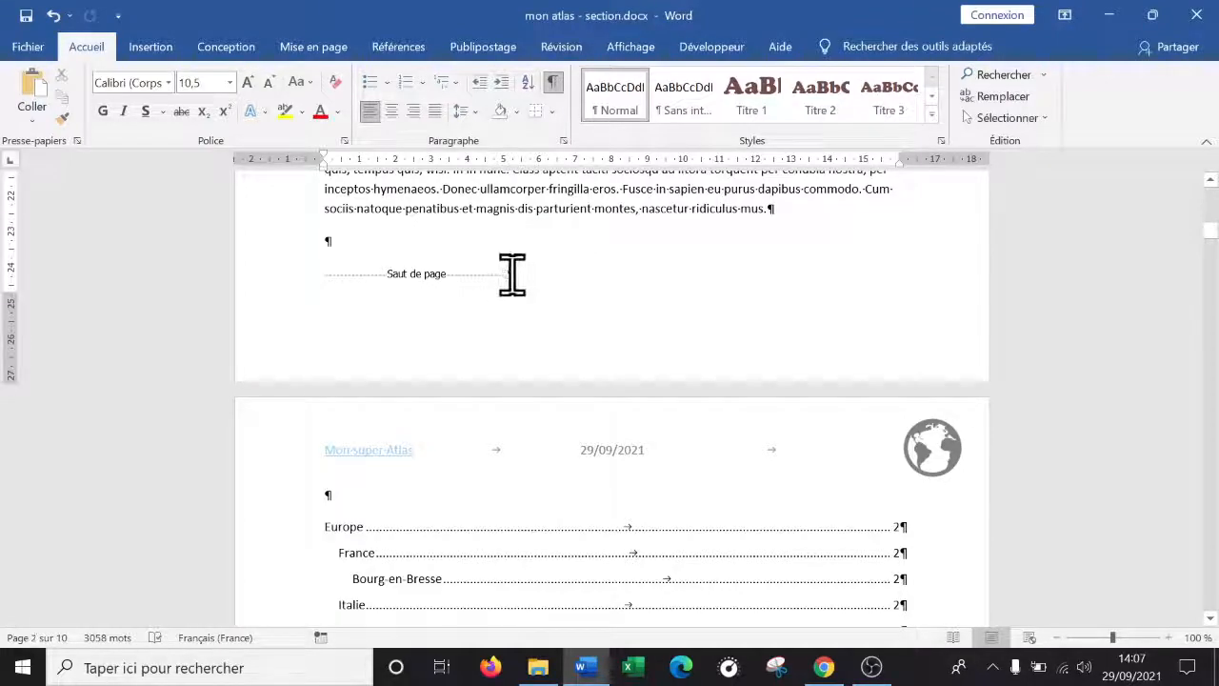
{"action": "left_click", "coordinate": [296, 274]}
{"action": "left_click", "coordinate": [507, 296]}
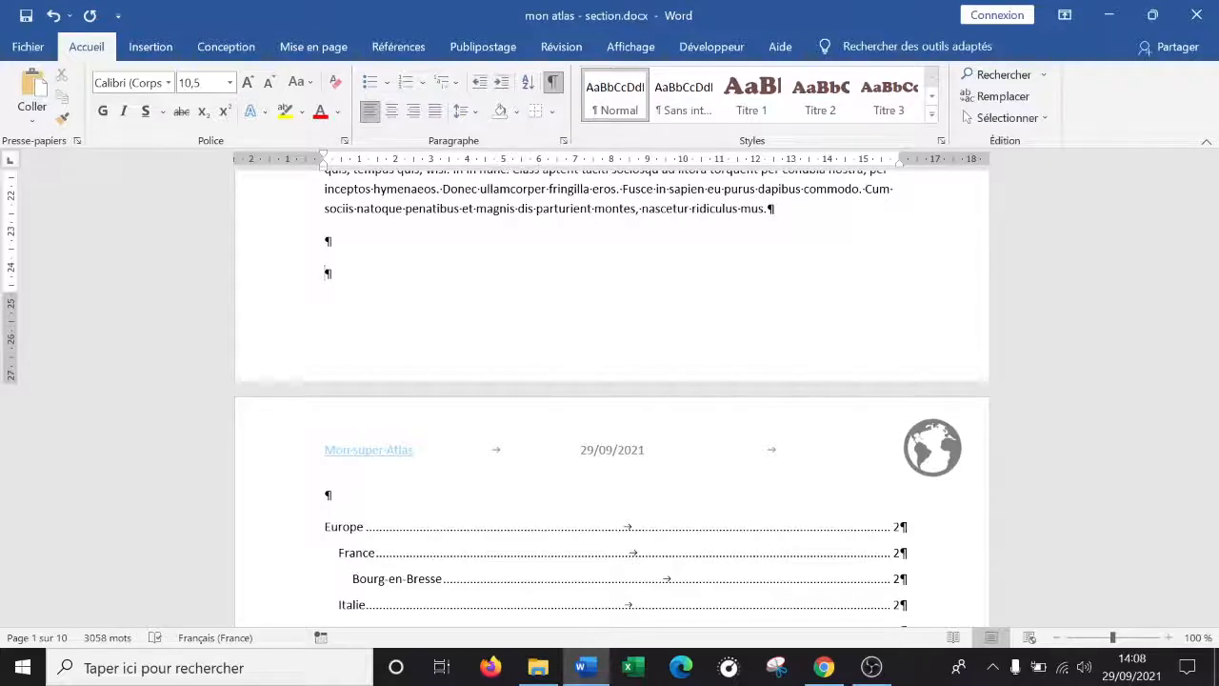
Step: View the keyboard picture clavier.jpg from the "adm et permanent" folder in Documents, and return to the atlas document
{"action": "left_click", "coordinate": [538, 667]}
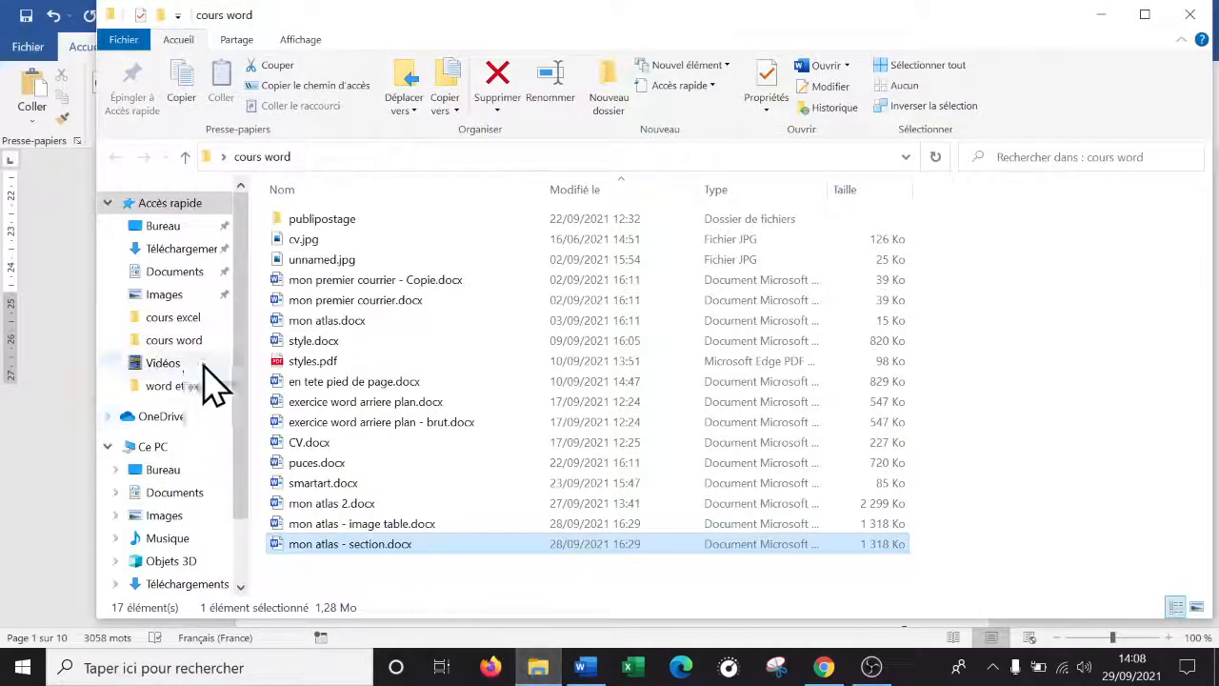
{"action": "left_click", "coordinate": [195, 271]}
{"action": "double_click", "coordinate": [357, 264]}
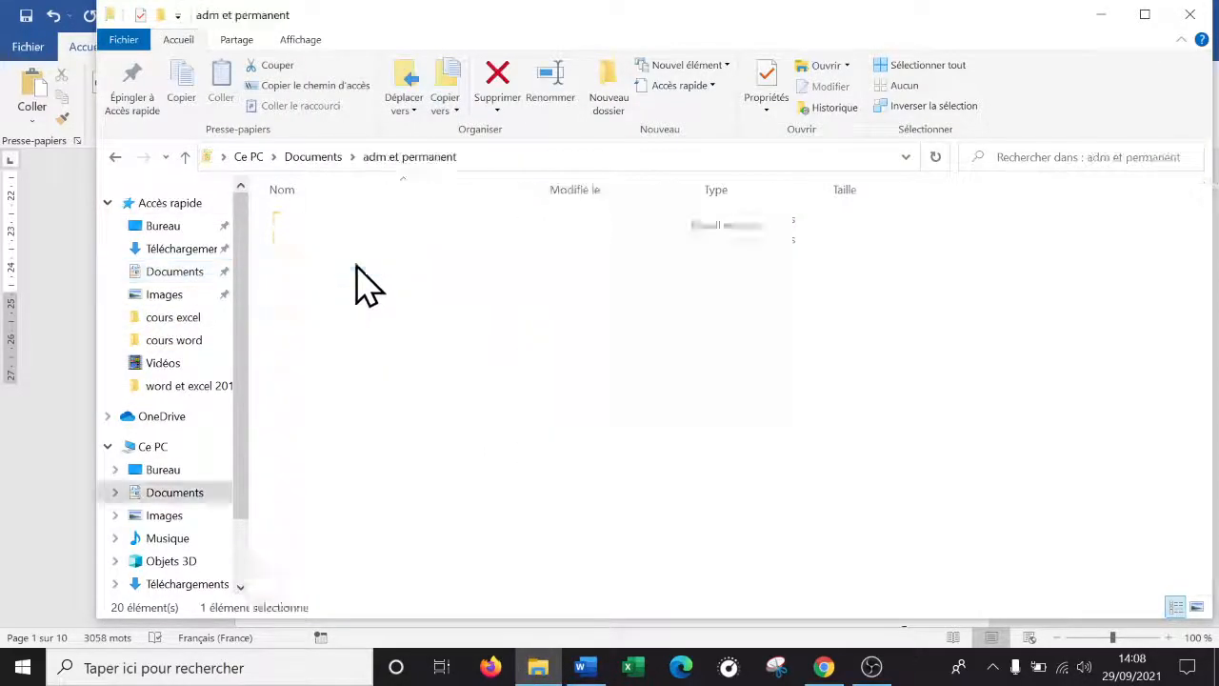
{"action": "left_click", "coordinate": [345, 324]}
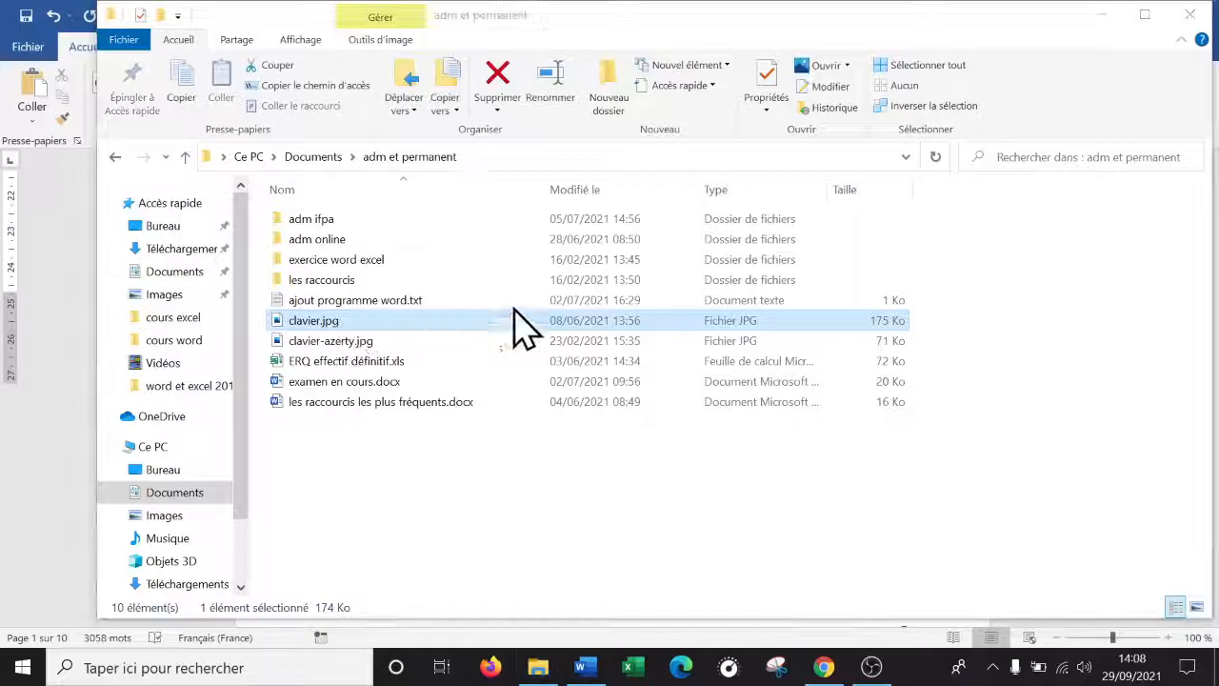
{"action": "double_click", "coordinate": [474, 321]}
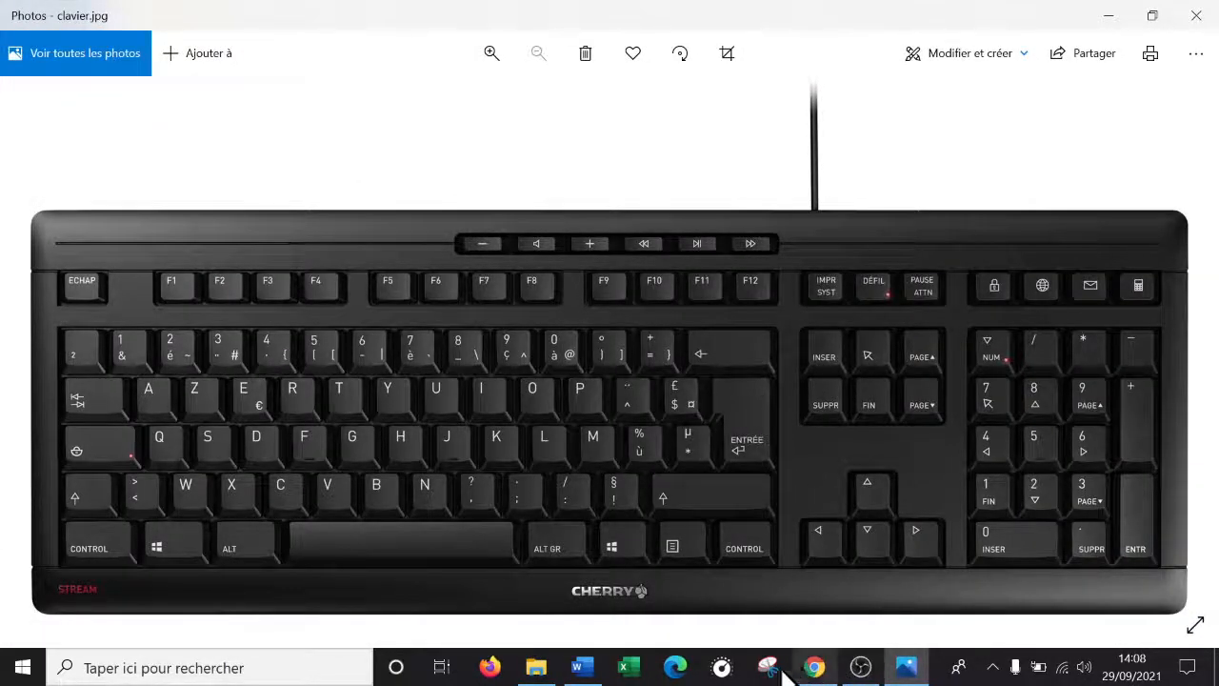
{"action": "left_click", "coordinate": [580, 667]}
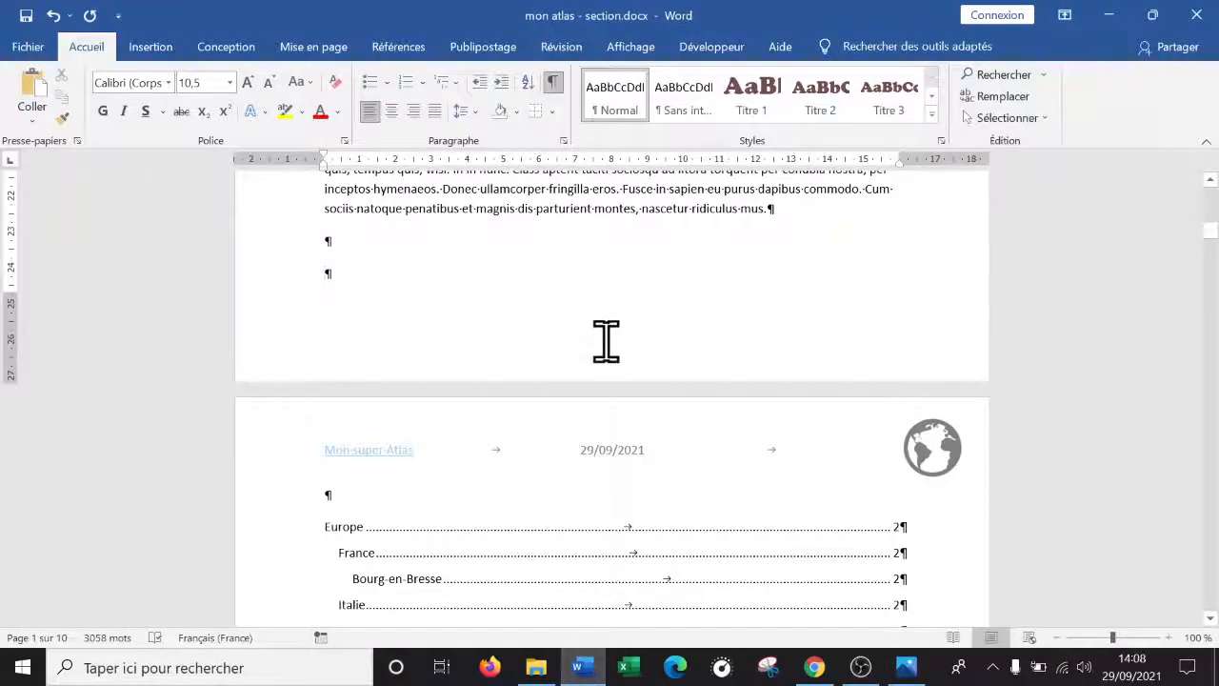
Step: Review the types of page and section breaks available for the atlas document without inserting one
{"action": "scroll", "coordinate": [618, 329], "scroll_direction": "up", "scroll_amount": 3}
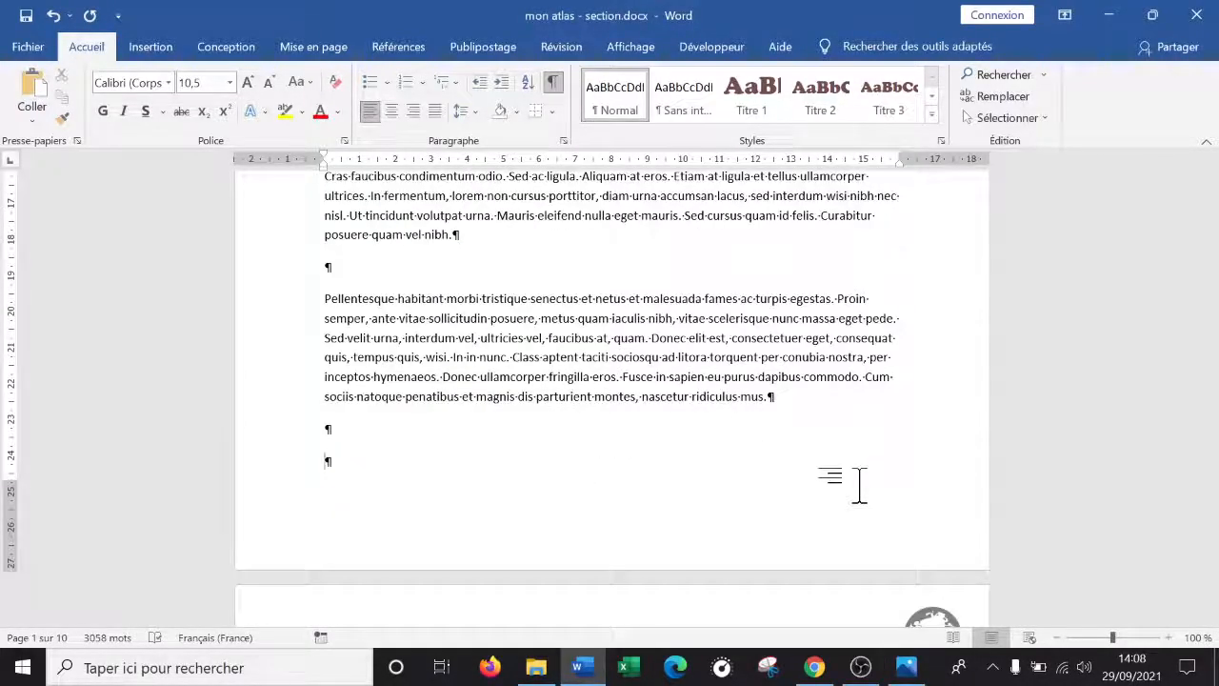
{"action": "scroll", "coordinate": [858, 486], "scroll_direction": "down", "scroll_amount": 15}
{"action": "scroll", "coordinate": [796, 508], "scroll_direction": "down", "scroll_amount": 10}
{"action": "scroll", "coordinate": [599, 321], "scroll_direction": "up", "scroll_amount": 3}
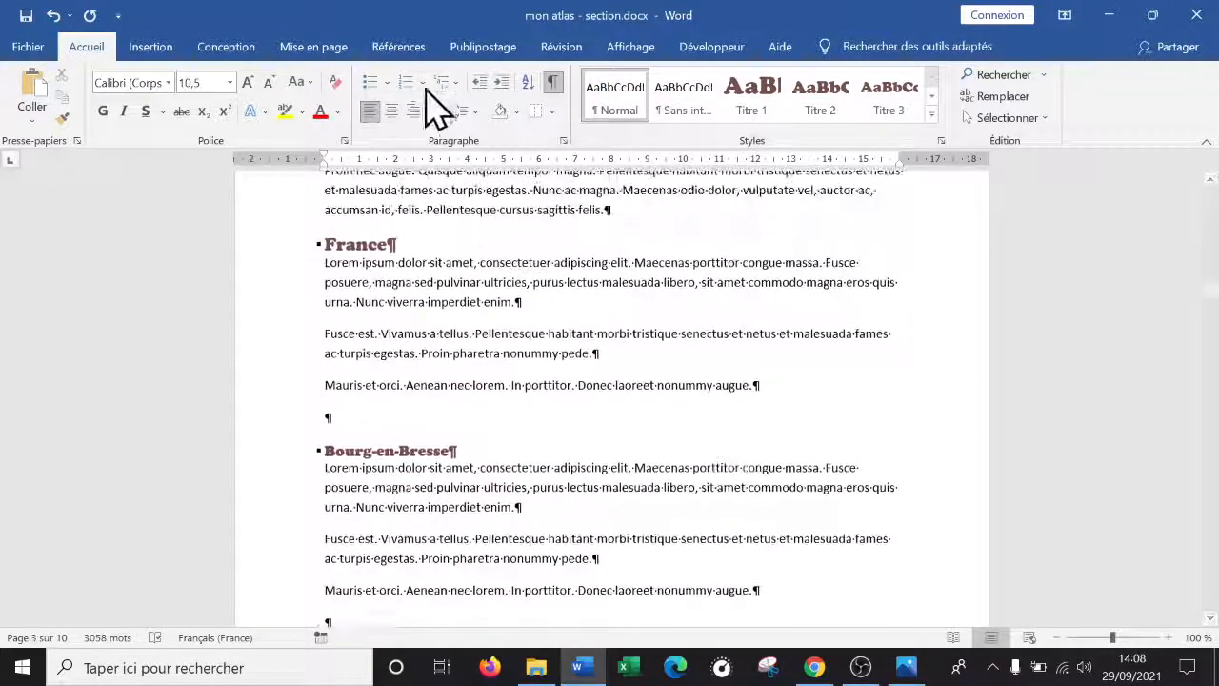
{"action": "left_click", "coordinate": [484, 47]}
{"action": "left_click", "coordinate": [313, 48]}
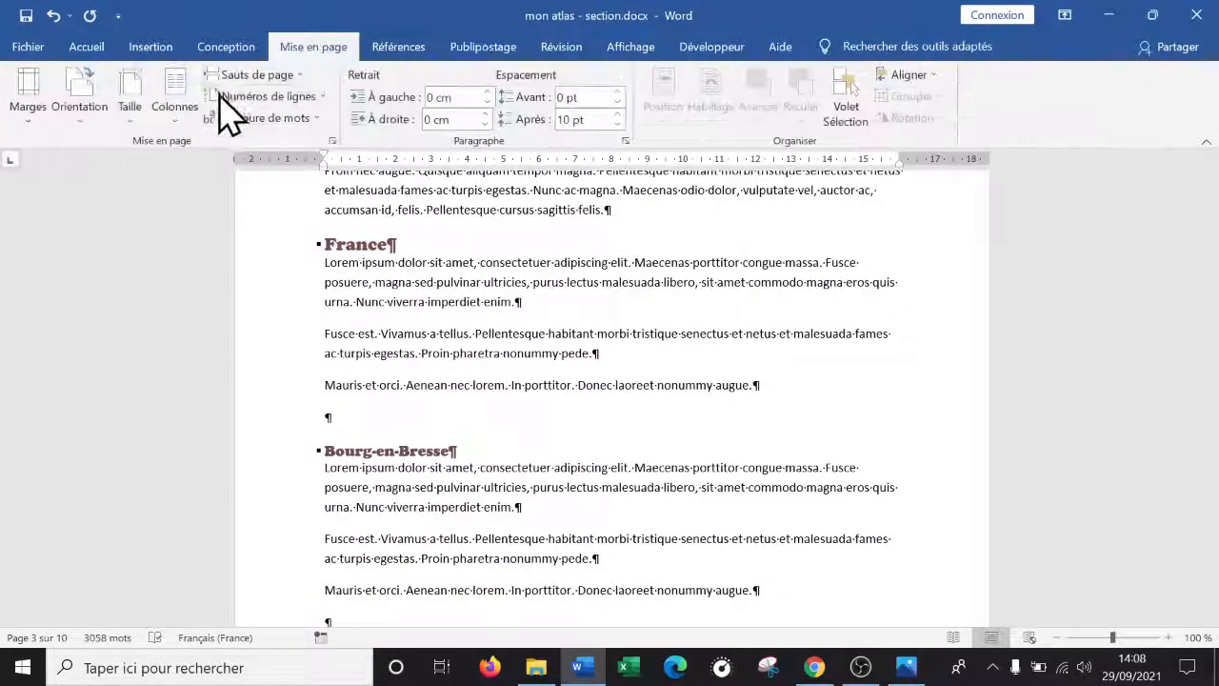
{"action": "left_click", "coordinate": [300, 76]}
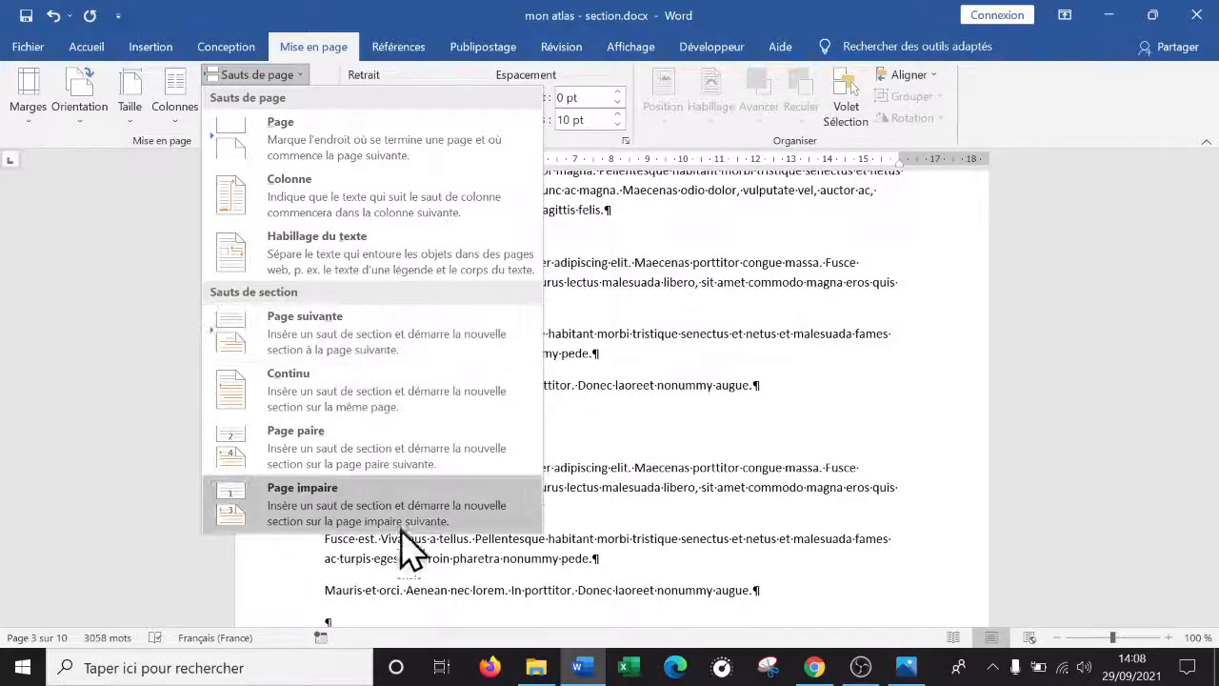
{"action": "left_click", "coordinate": [713, 349]}
Step: Look through the atlas pages between the table of contents and the Espagne section
{"action": "scroll", "coordinate": [713, 348], "scroll_direction": "down", "scroll_amount": 15}
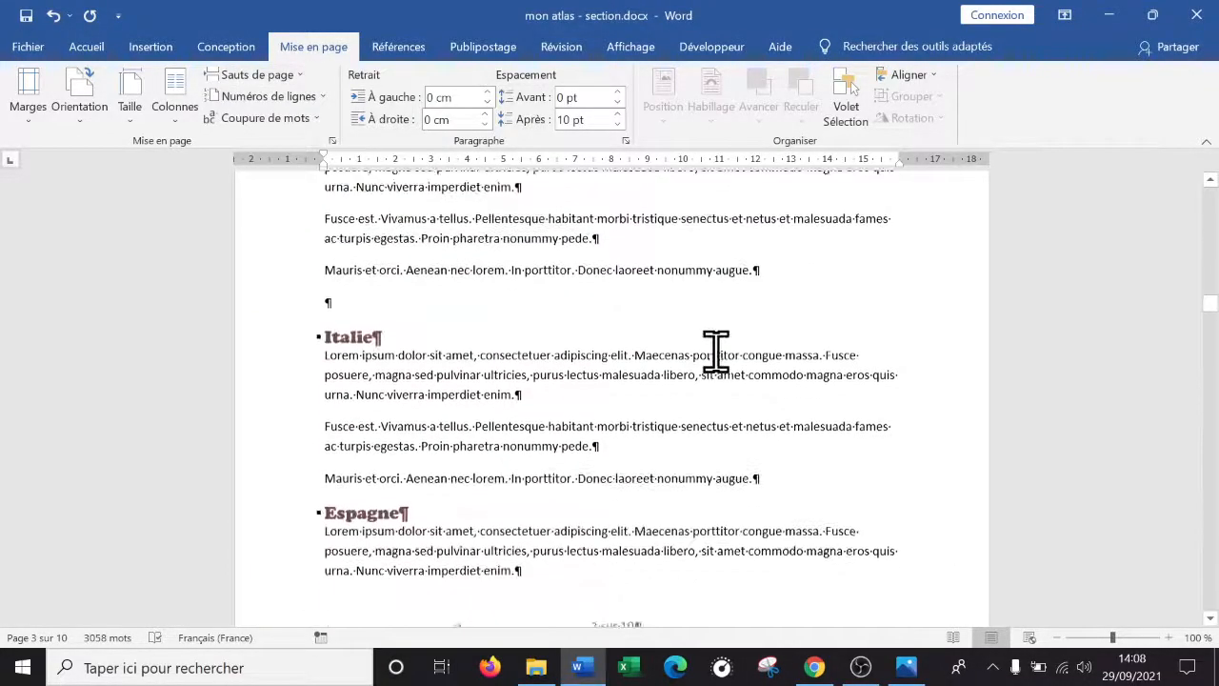
{"action": "scroll", "coordinate": [708, 390], "scroll_direction": "up", "scroll_amount": 15}
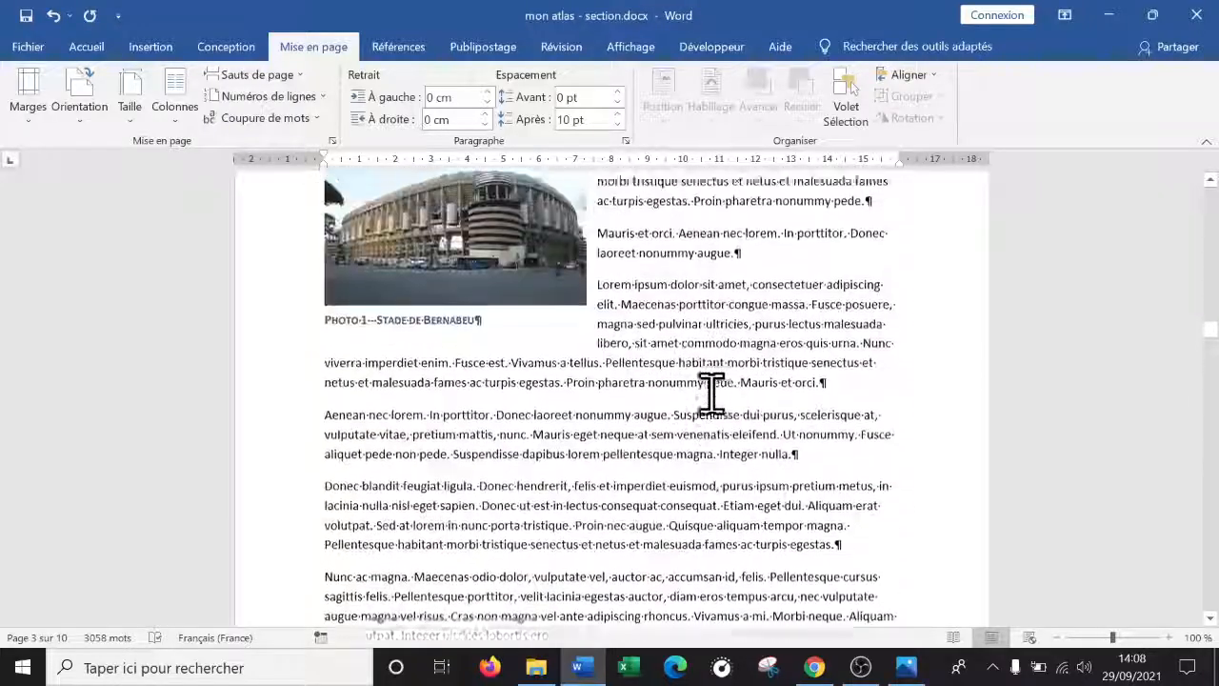
{"action": "scroll", "coordinate": [708, 390], "scroll_direction": "up", "scroll_amount": 8}
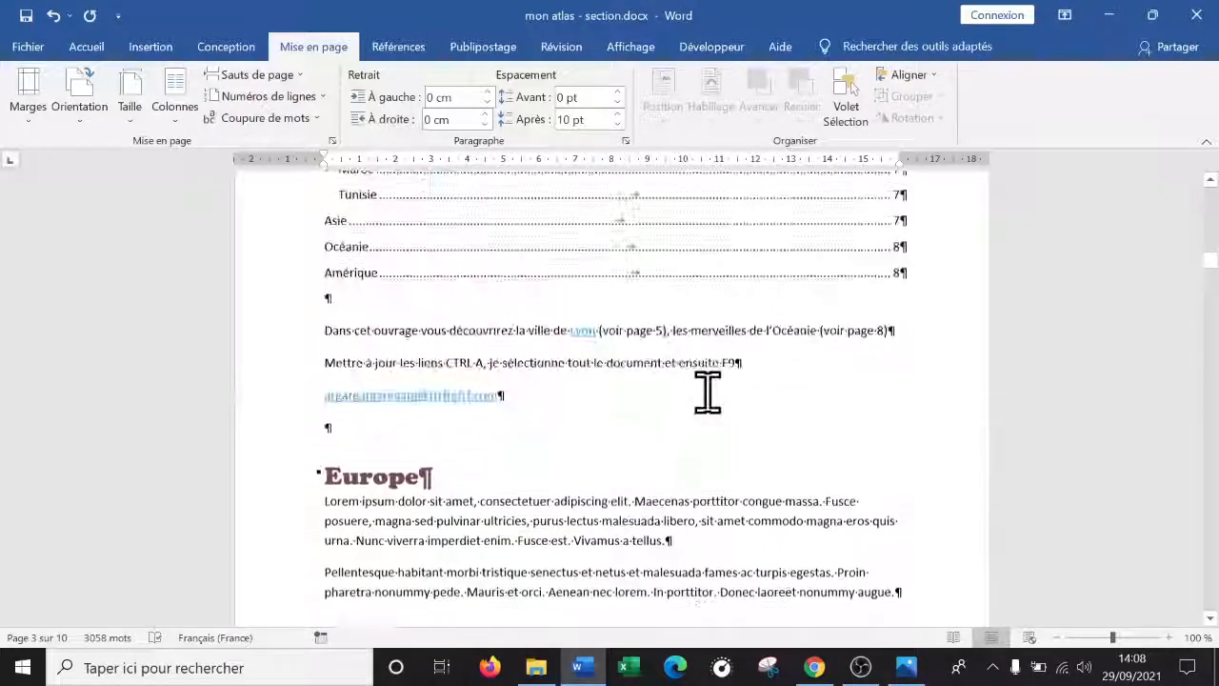
{"action": "scroll", "coordinate": [703, 391], "scroll_direction": "down", "scroll_amount": 10}
{"action": "scroll", "coordinate": [703, 395], "scroll_direction": "down", "scroll_amount": 10}
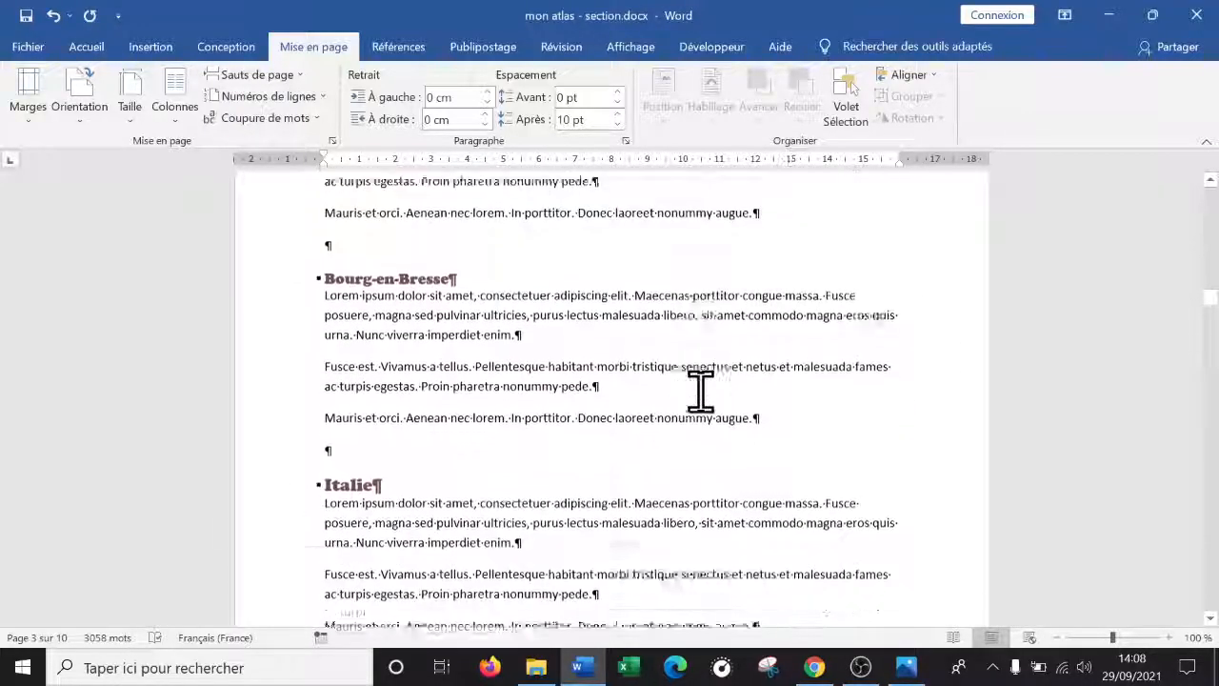
{"action": "scroll", "coordinate": [686, 390], "scroll_direction": "up", "scroll_amount": 6}
{"action": "scroll", "coordinate": [671, 381], "scroll_direction": "down", "scroll_amount": 5}
{"action": "scroll", "coordinate": [638, 405], "scroll_direction": "up", "scroll_amount": 2}
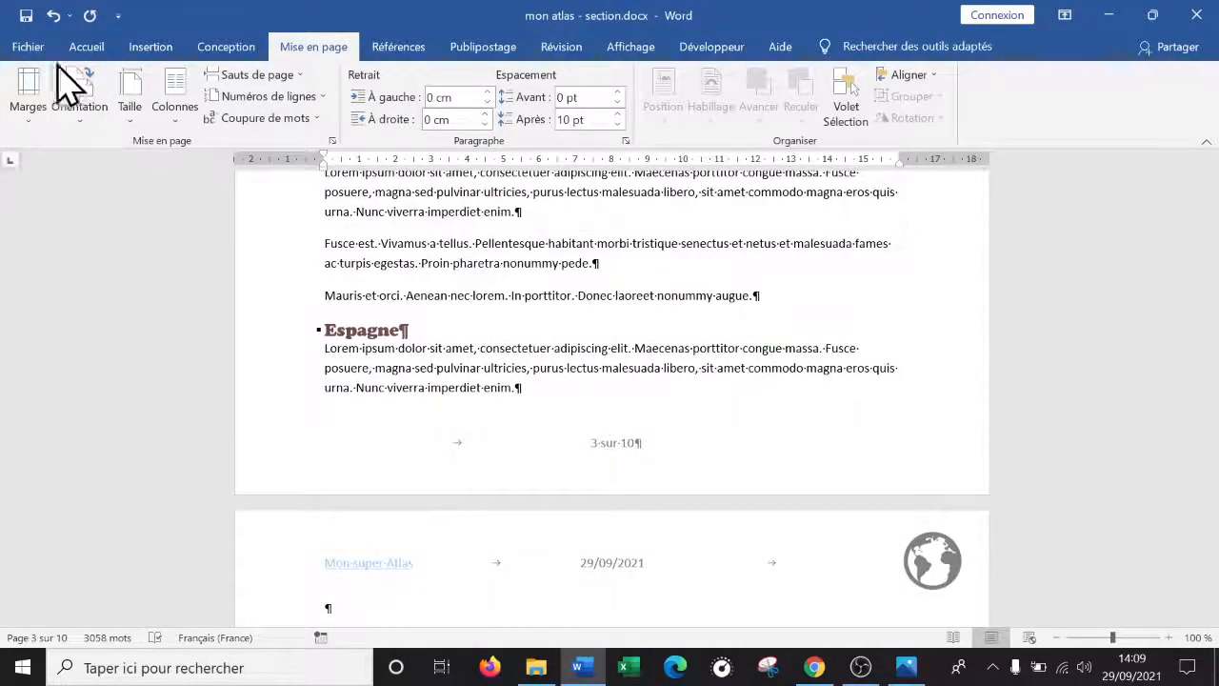
Step: Create a blank document and generate filler text in it with =lorem(4,5)
{"action": "left_click", "coordinate": [28, 48]}
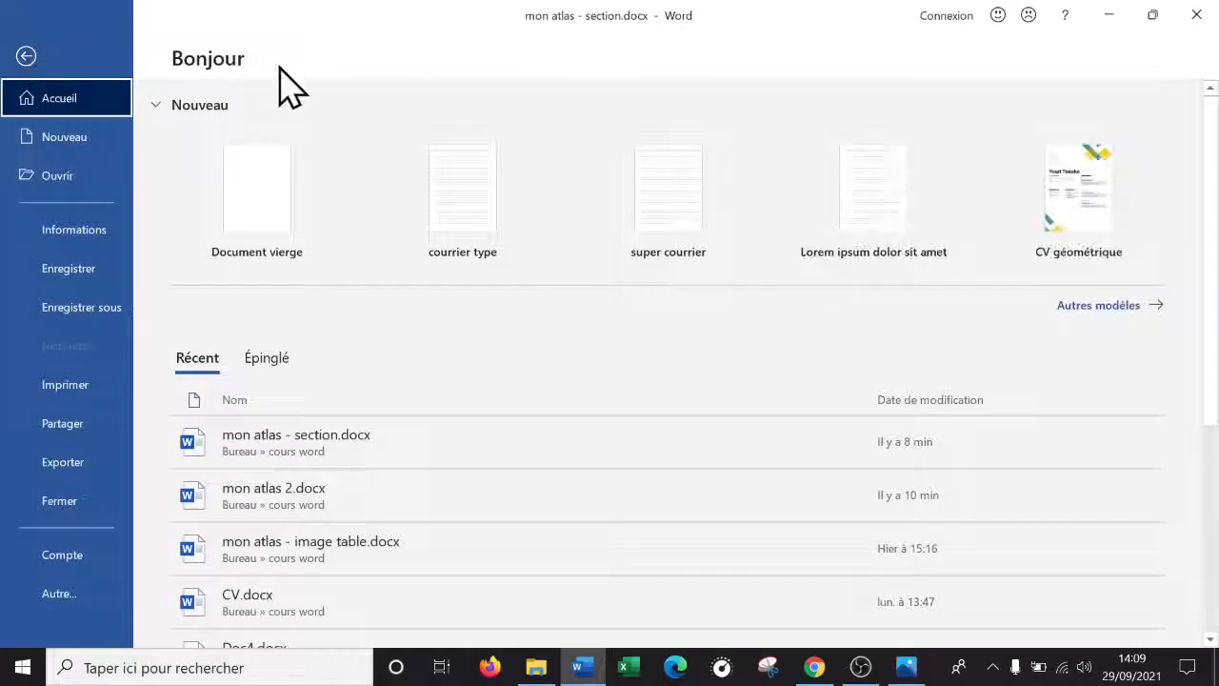
{"action": "left_click", "coordinate": [26, 57]}
{"action": "left_click", "coordinate": [27, 48]}
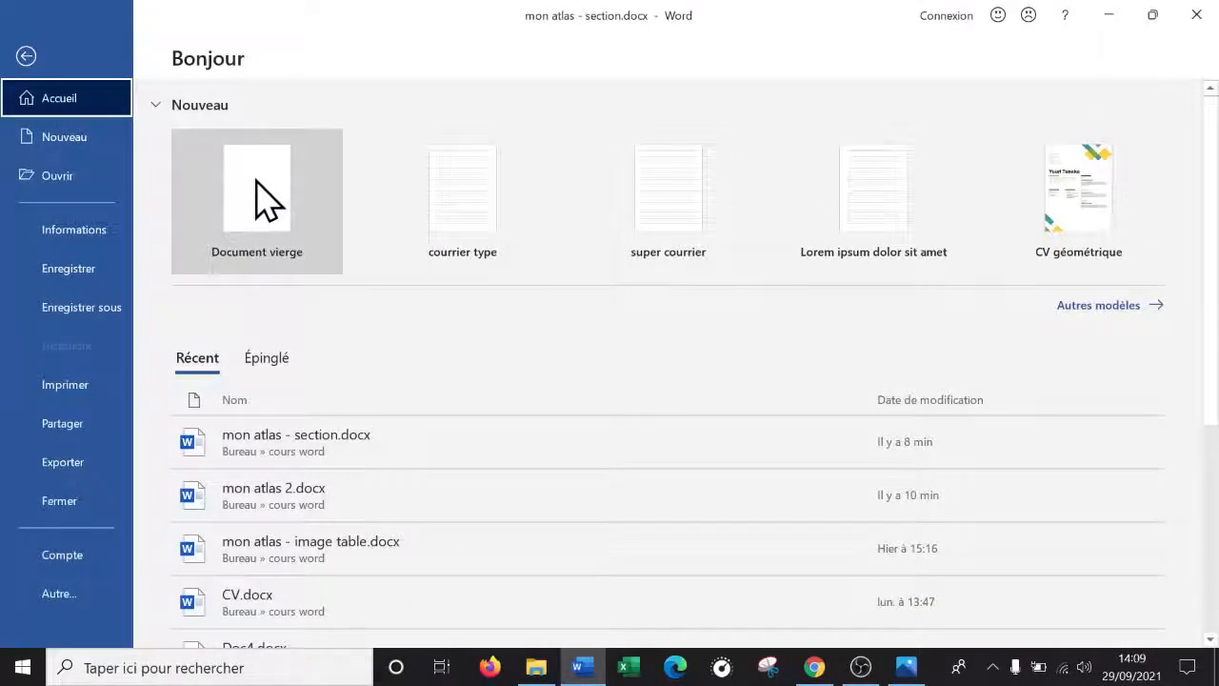
{"action": "left_click", "coordinate": [265, 199]}
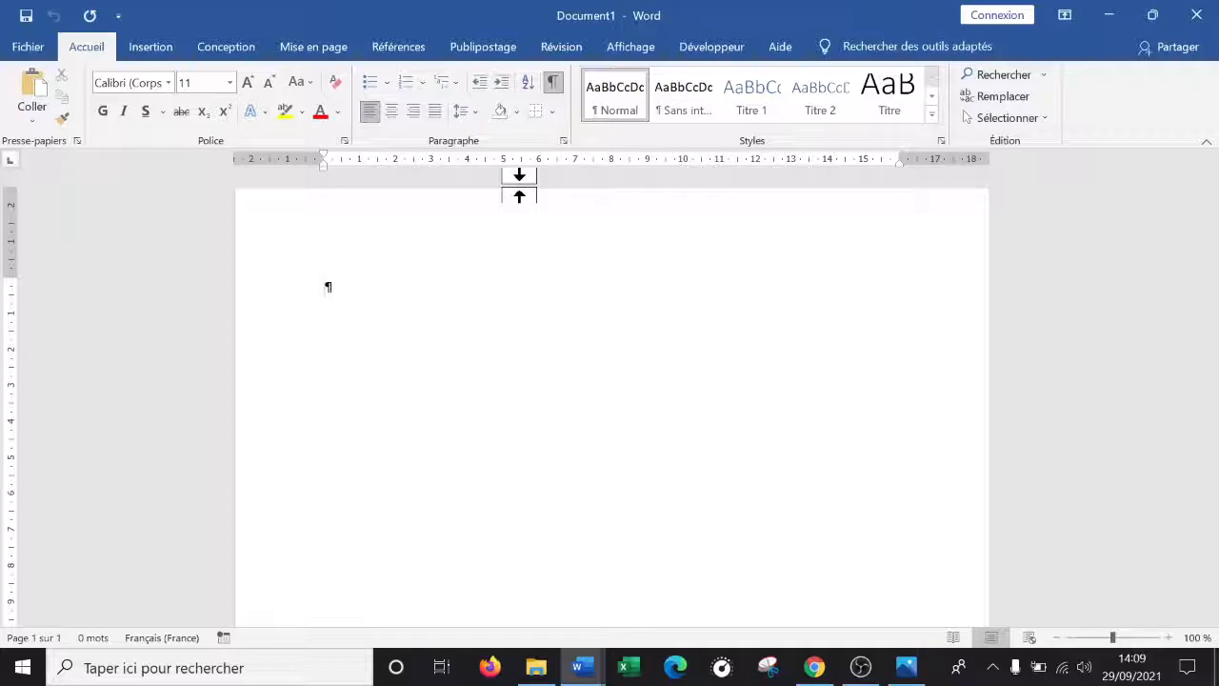
{"action": "type", "text": "=lorem(4,5"}
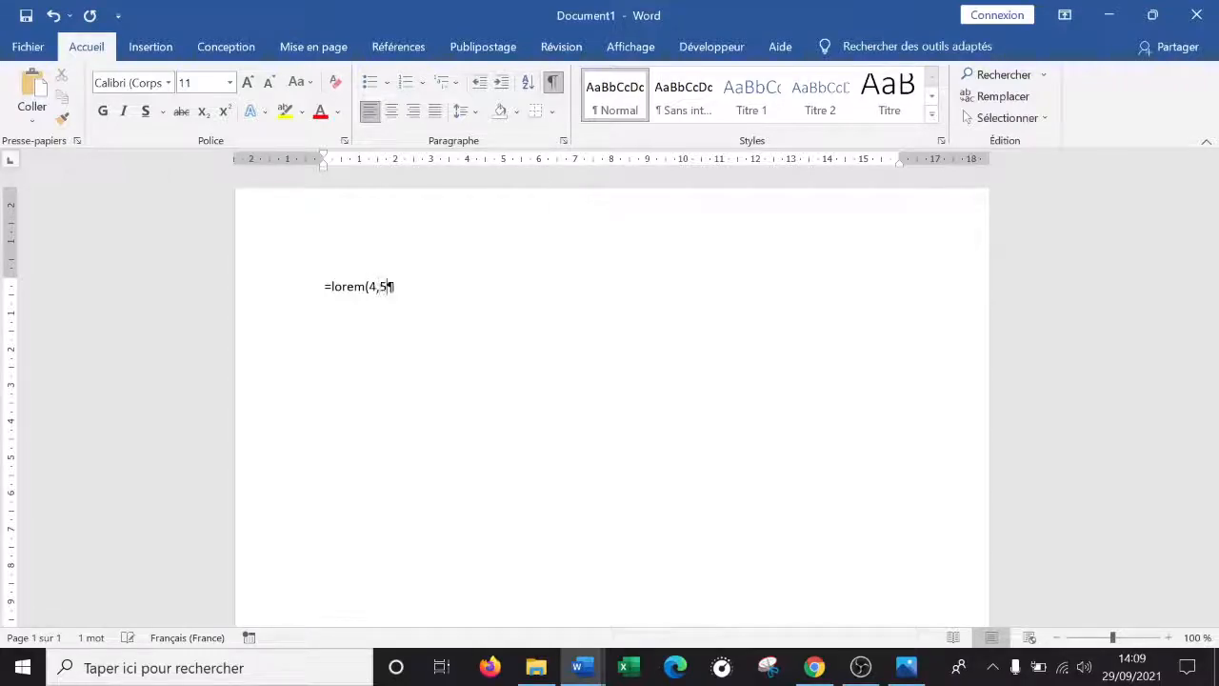
{"action": "type", "text": ")"}
{"action": "key", "text": "Return"}
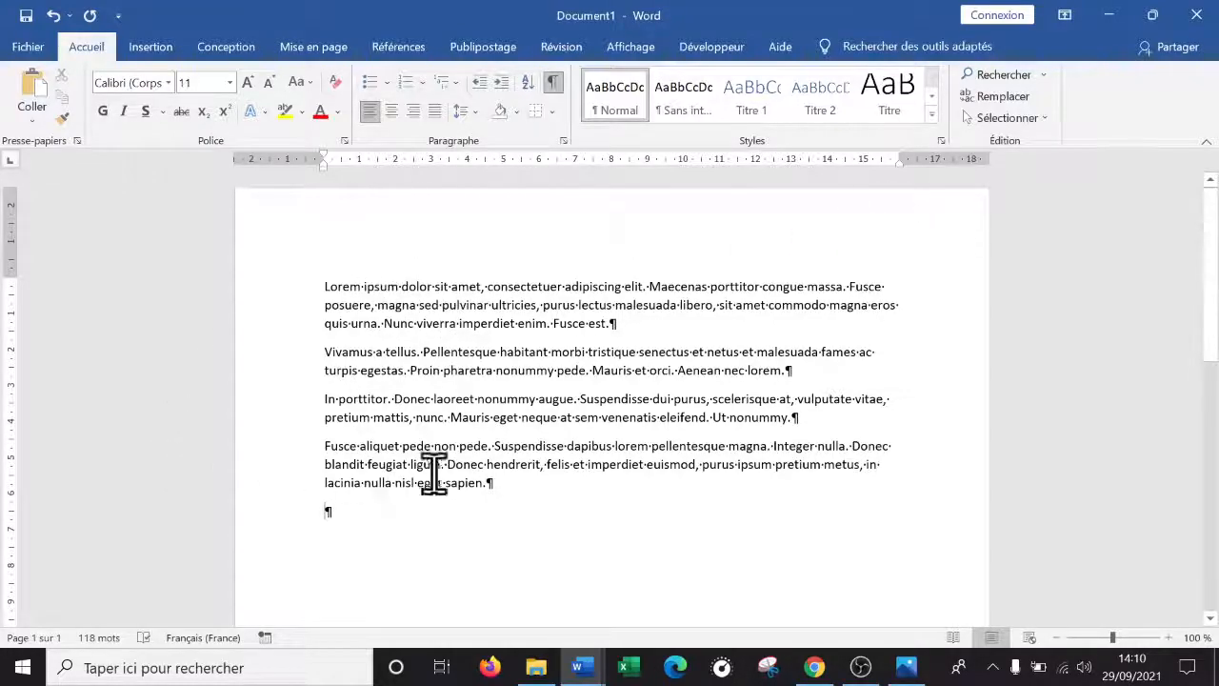
Step: Switch the new document to landscape orientation and back to portrait
{"action": "left_click", "coordinate": [231, 51]}
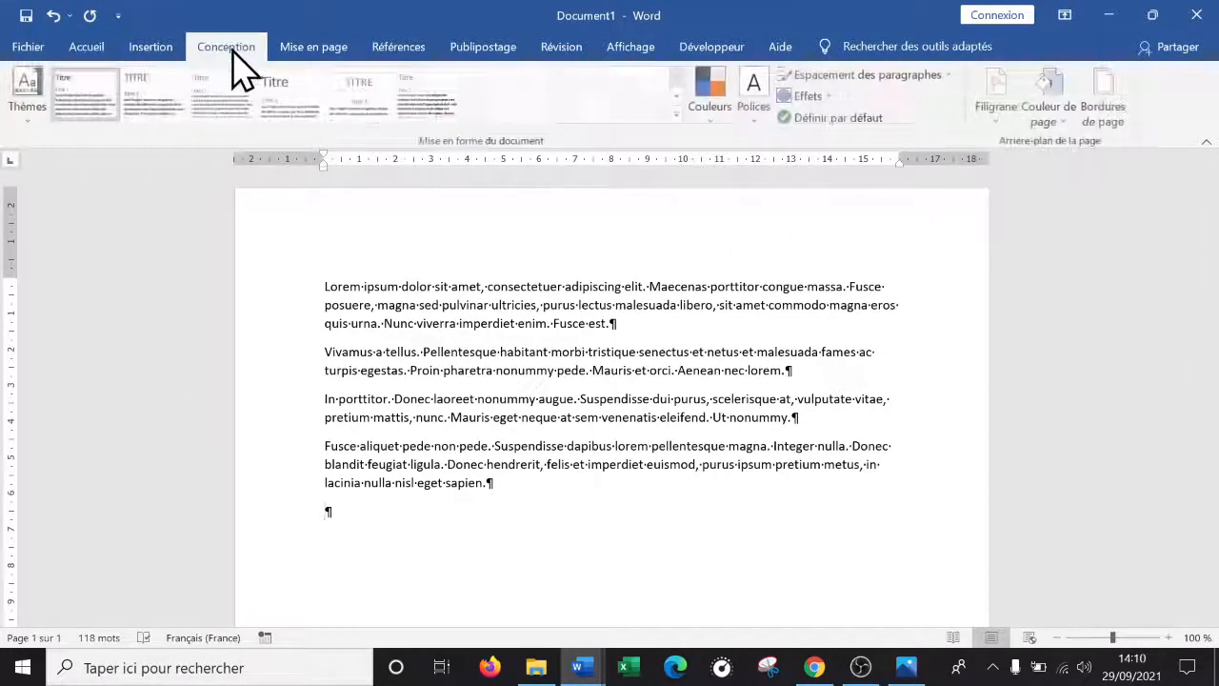
{"action": "left_click", "coordinate": [321, 48]}
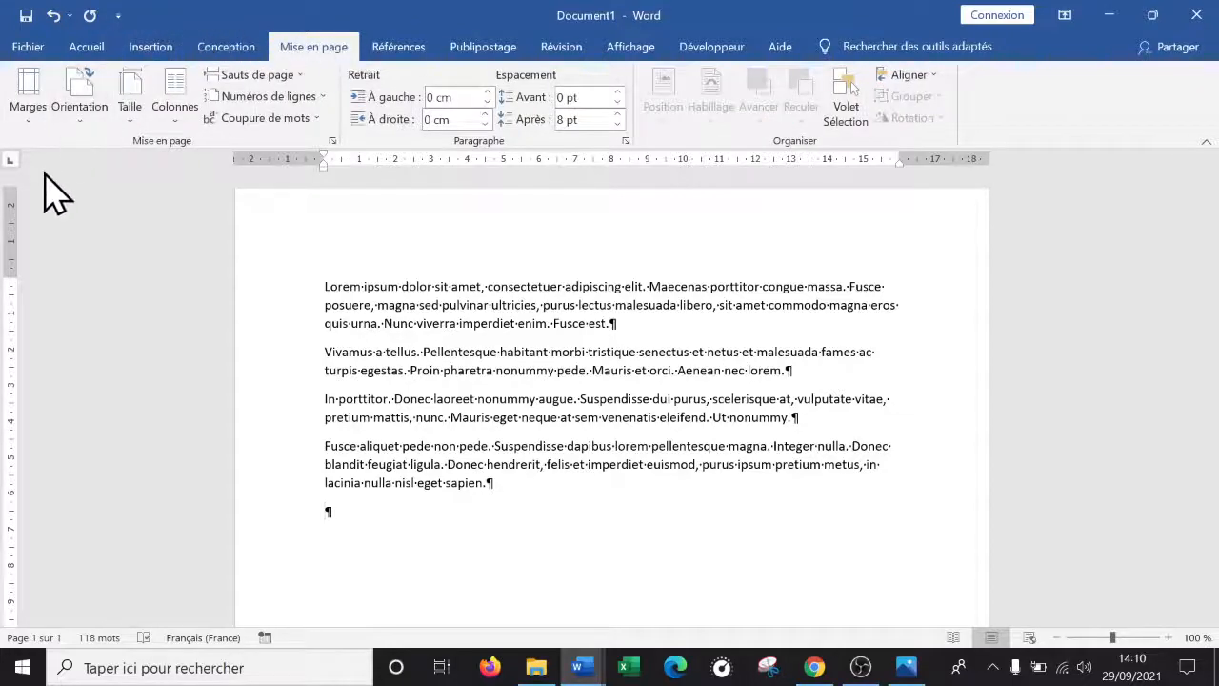
{"action": "left_click", "coordinate": [97, 118]}
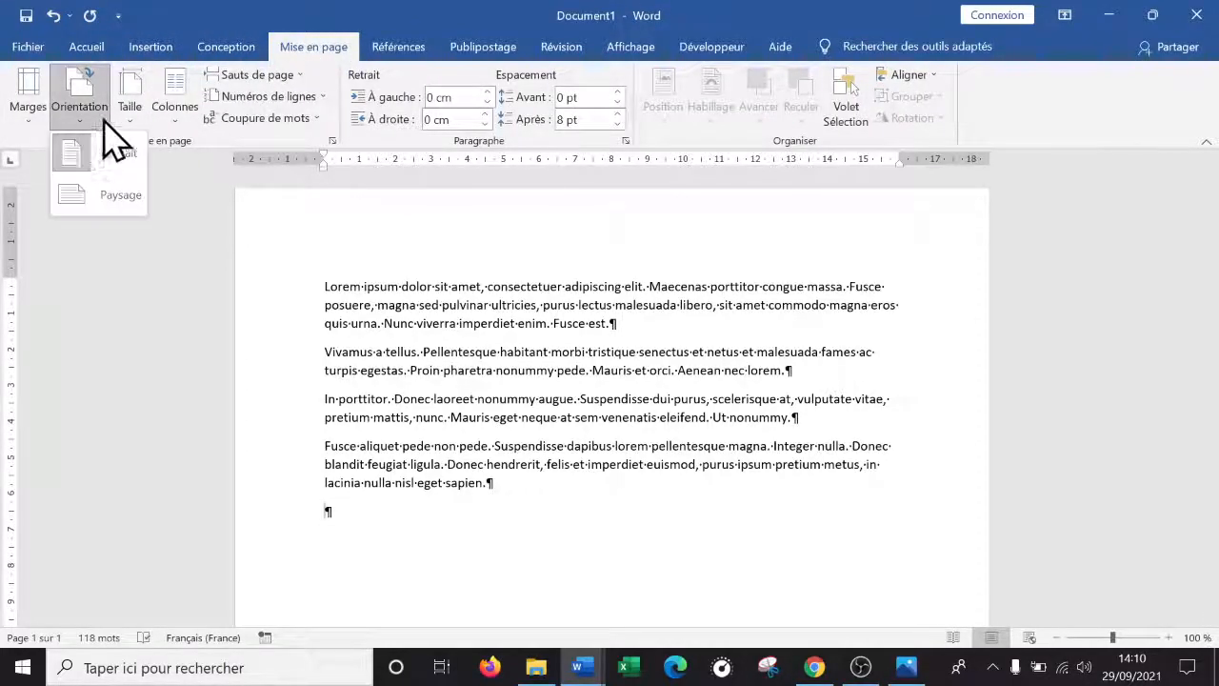
{"action": "left_click", "coordinate": [121, 195]}
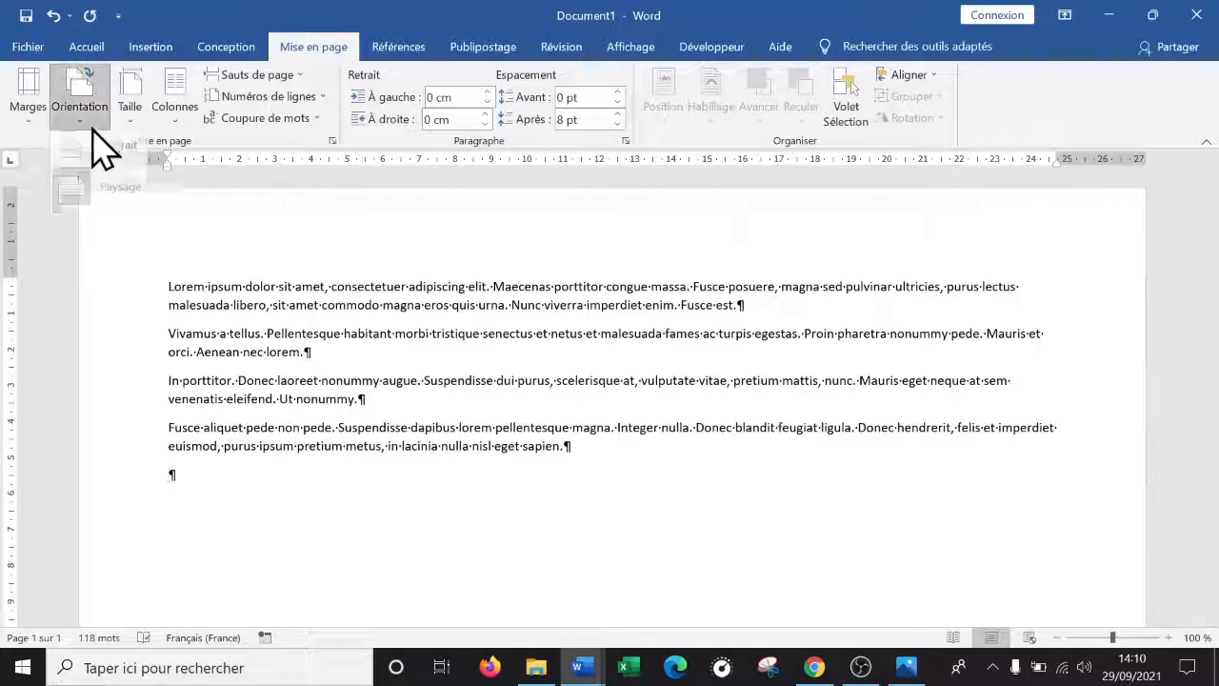
{"action": "left_click", "coordinate": [109, 158]}
Step: Lay the filler text out in two columns and set the page orientation to landscape
{"action": "left_click", "coordinate": [174, 119]}
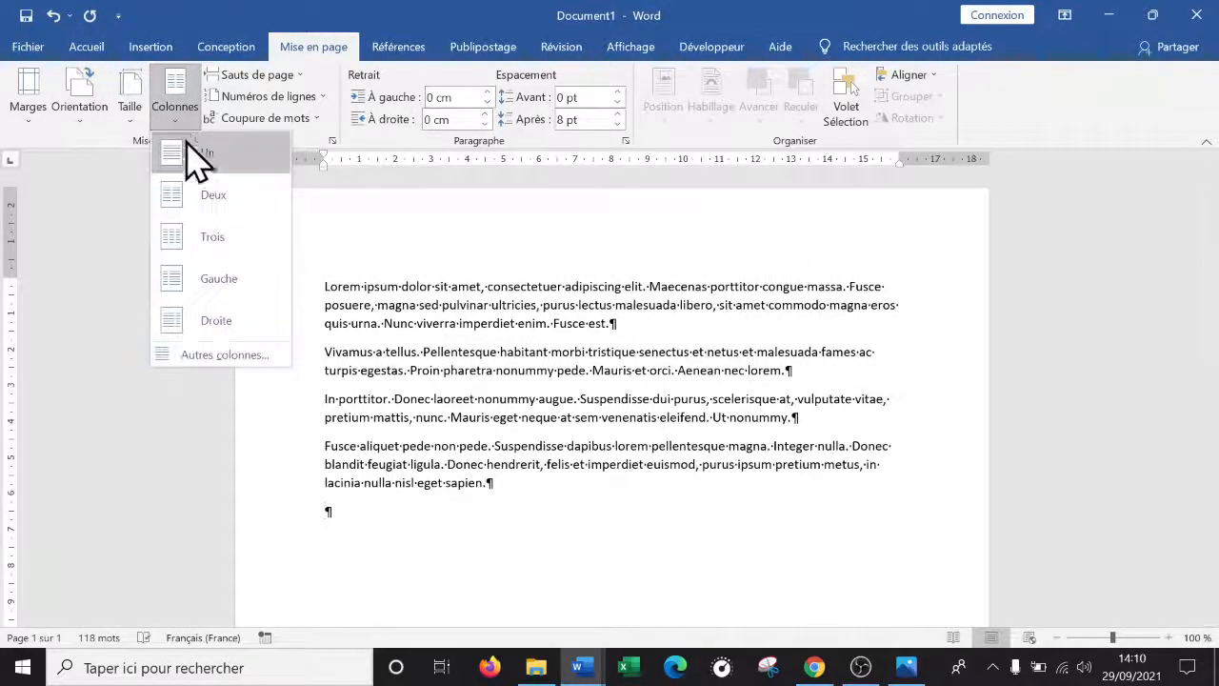
{"action": "left_click", "coordinate": [214, 196]}
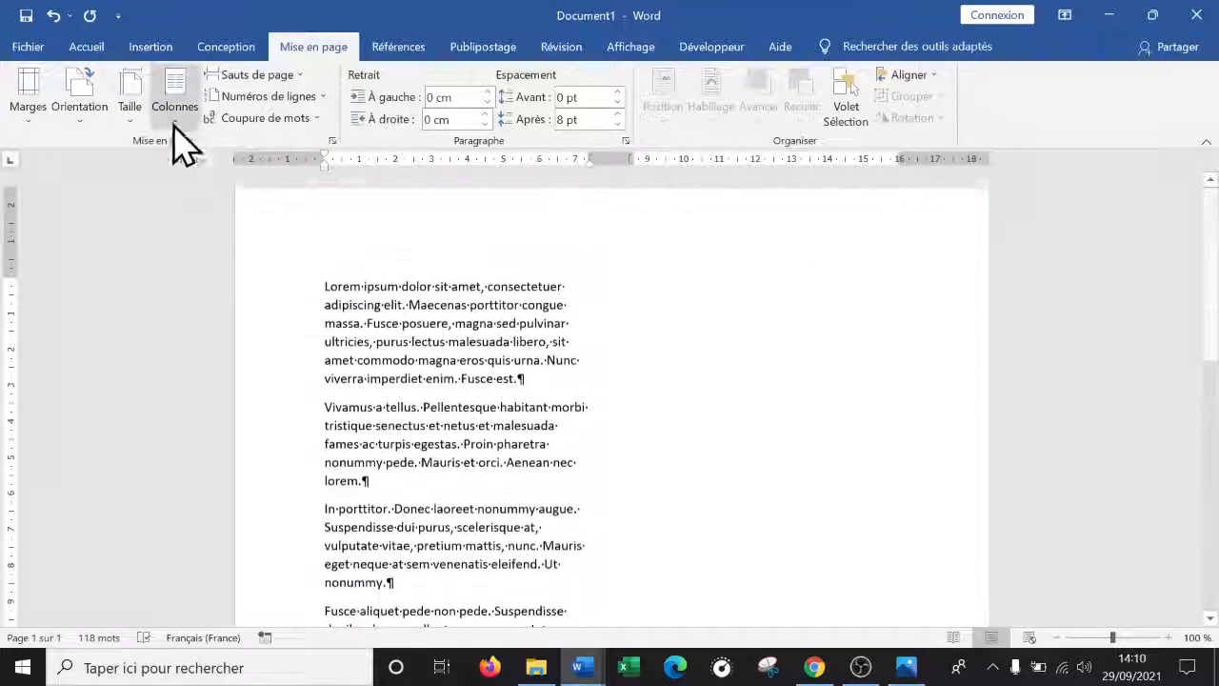
{"action": "left_click", "coordinate": [84, 119]}
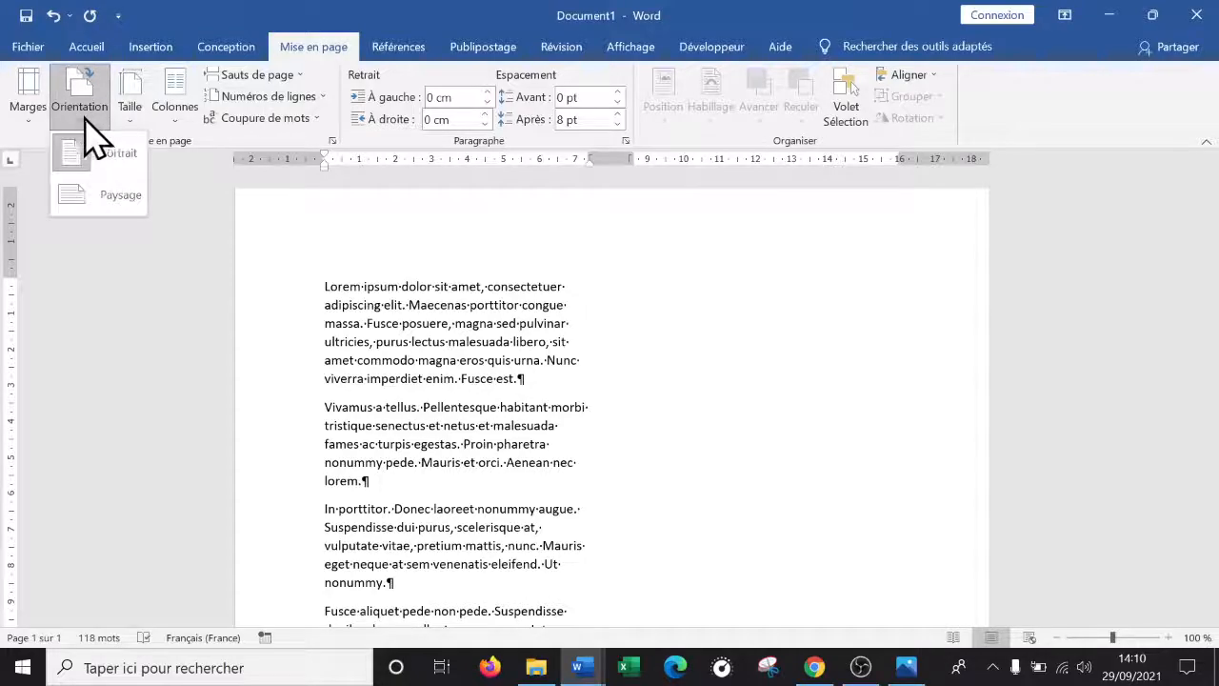
{"action": "left_click", "coordinate": [112, 190]}
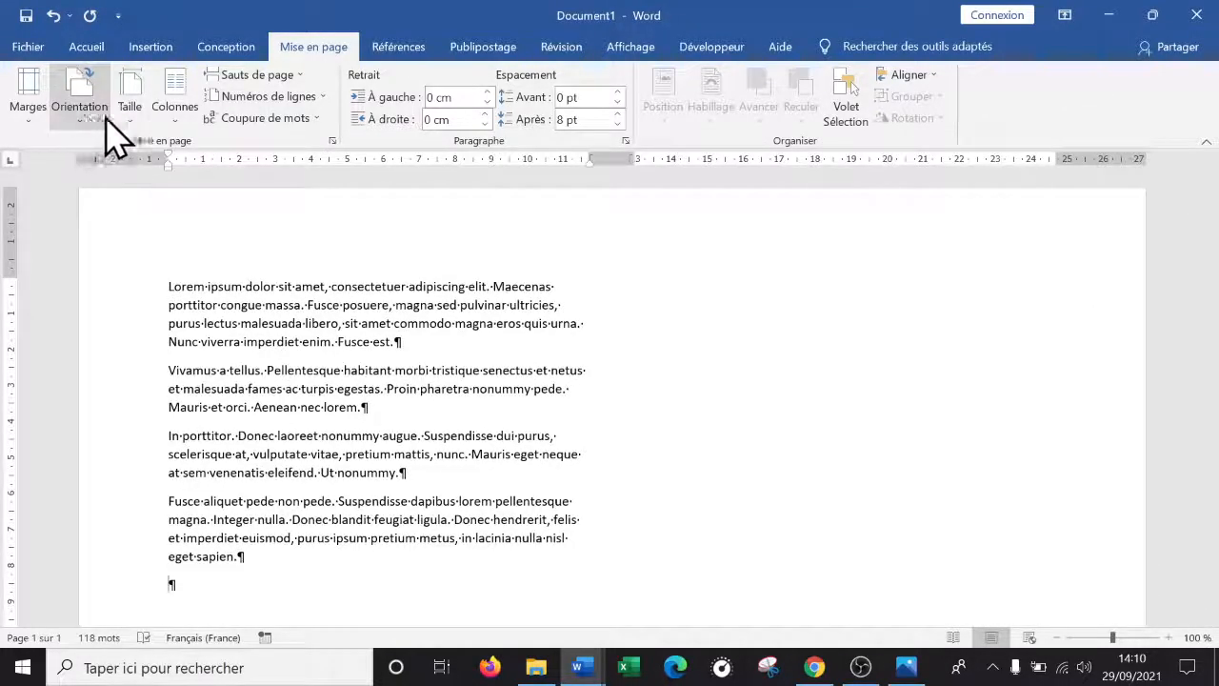
Step: Return the filler text to a single column and the page to portrait orientation
{"action": "left_click", "coordinate": [175, 100]}
{"action": "left_click", "coordinate": [204, 167]}
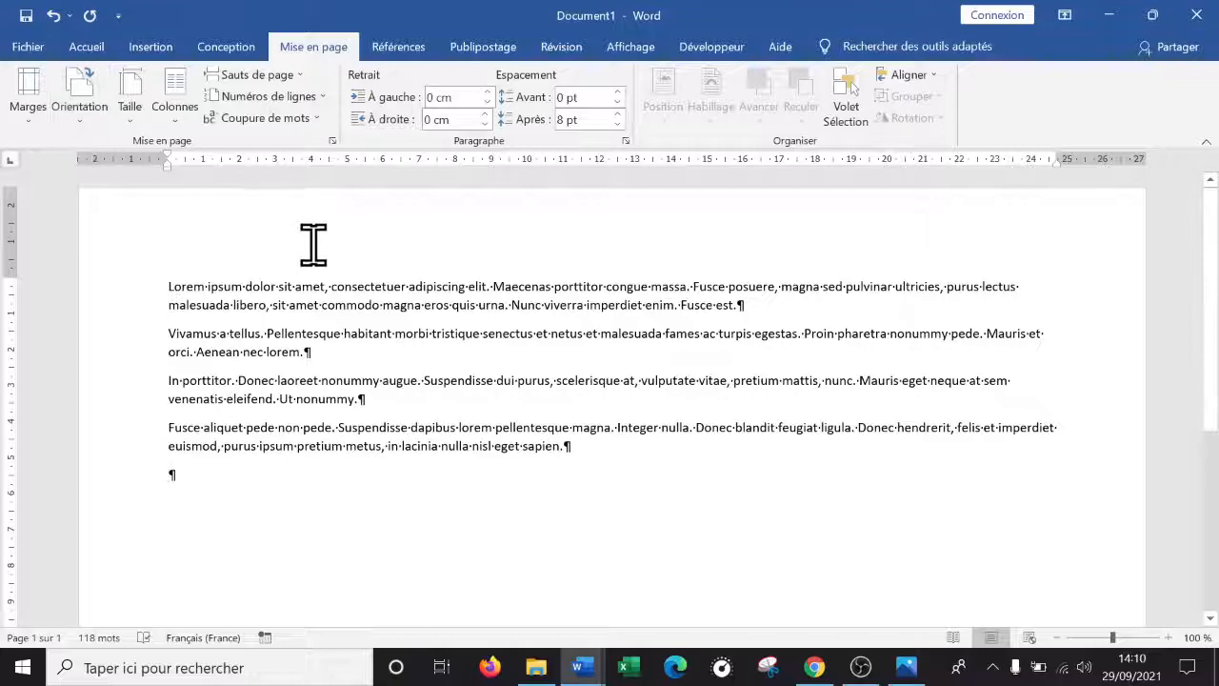
{"action": "left_click", "coordinate": [84, 116]}
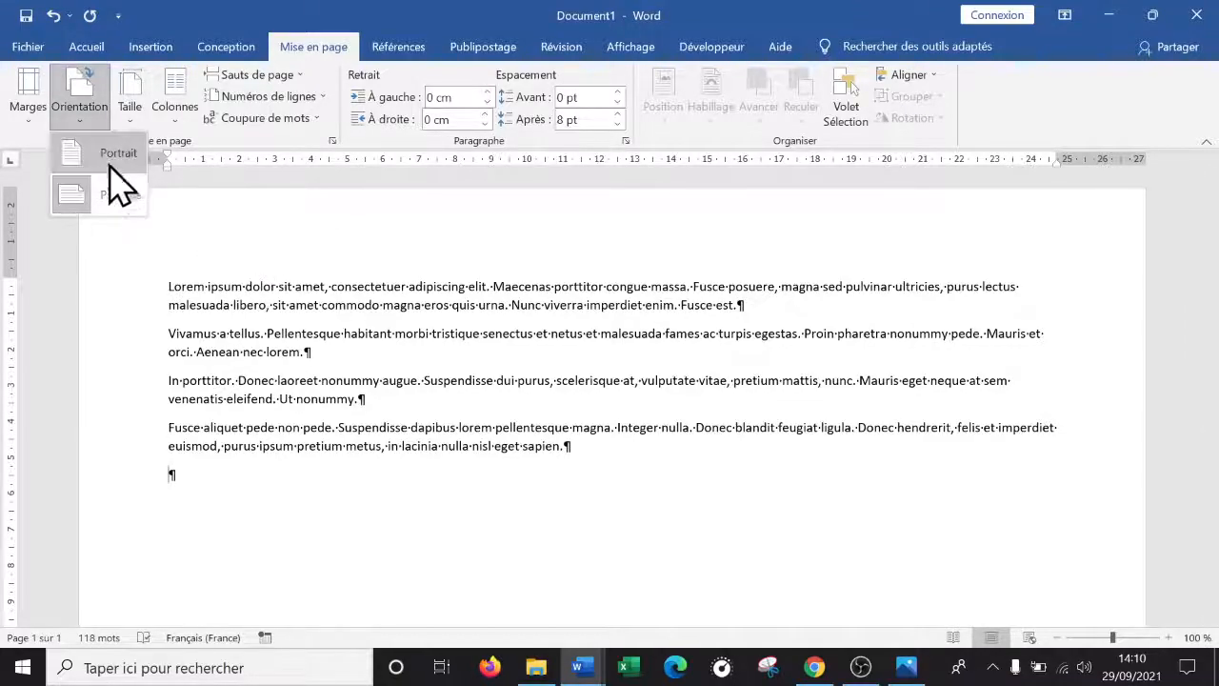
{"action": "left_click", "coordinate": [112, 169]}
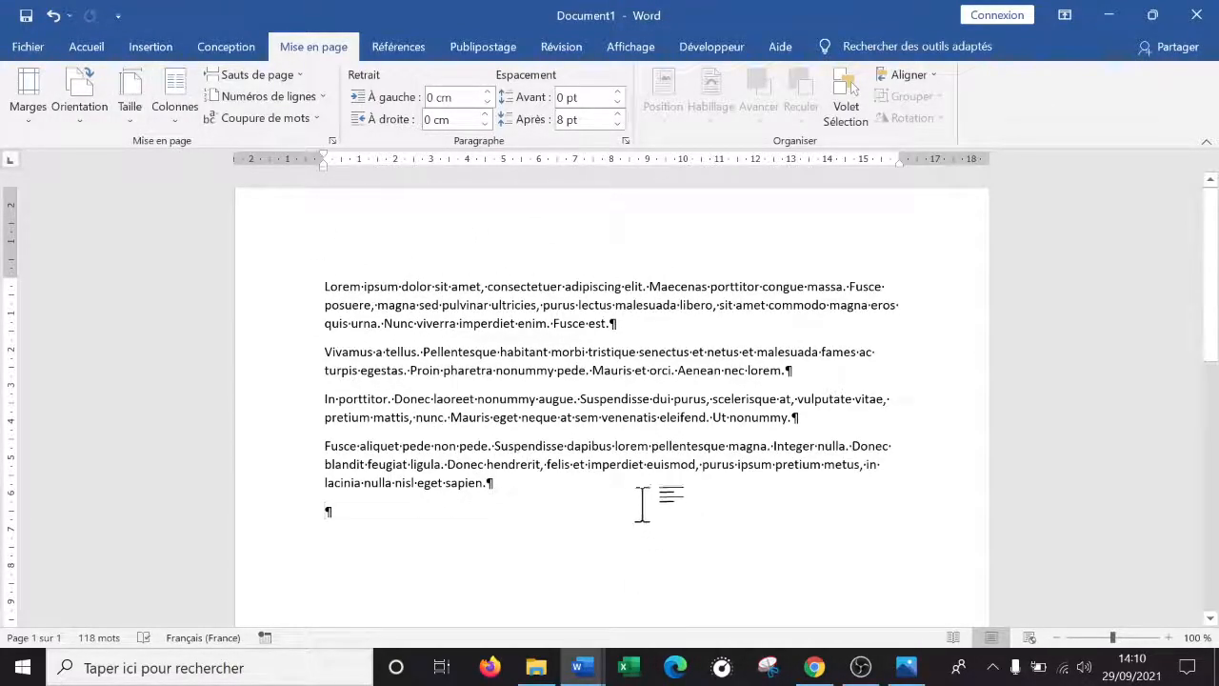
Step: Add an empty paragraph below the filler text, and view the column layouts offered for the four selected paragraphs
{"action": "key", "text": "Return"}
{"action": "left_click_drag", "start_coordinate": [531, 479], "coordinate": [276, 277]}
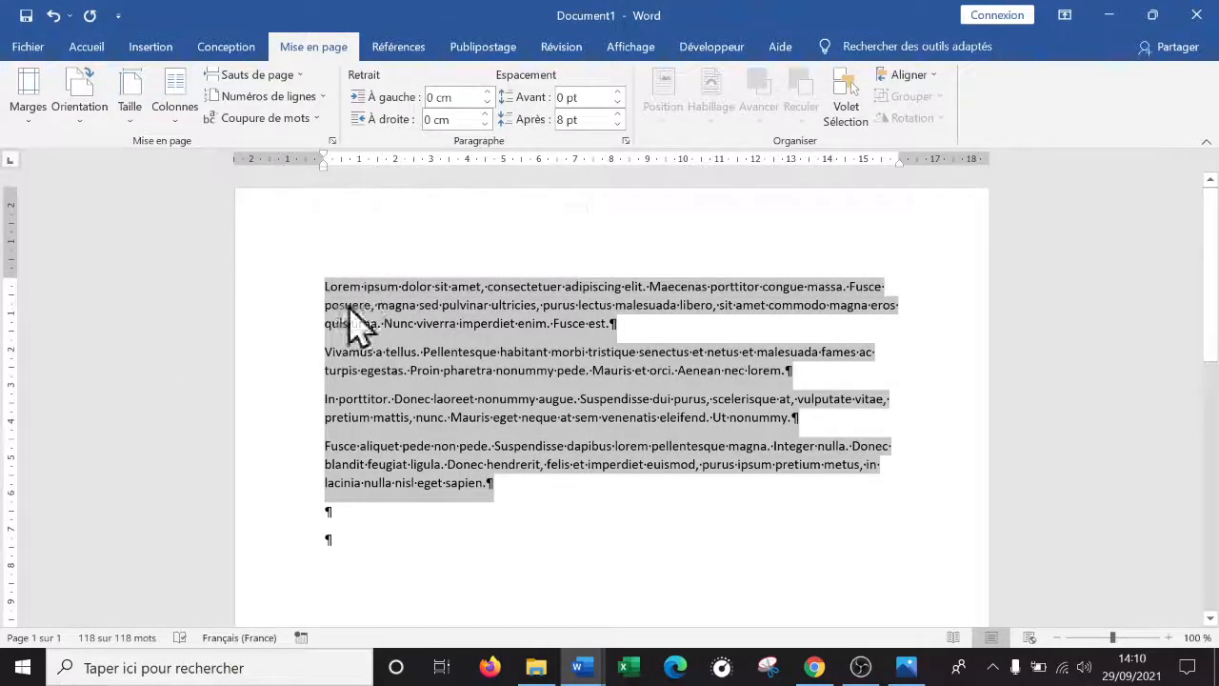
{"action": "left_click", "coordinate": [200, 138]}
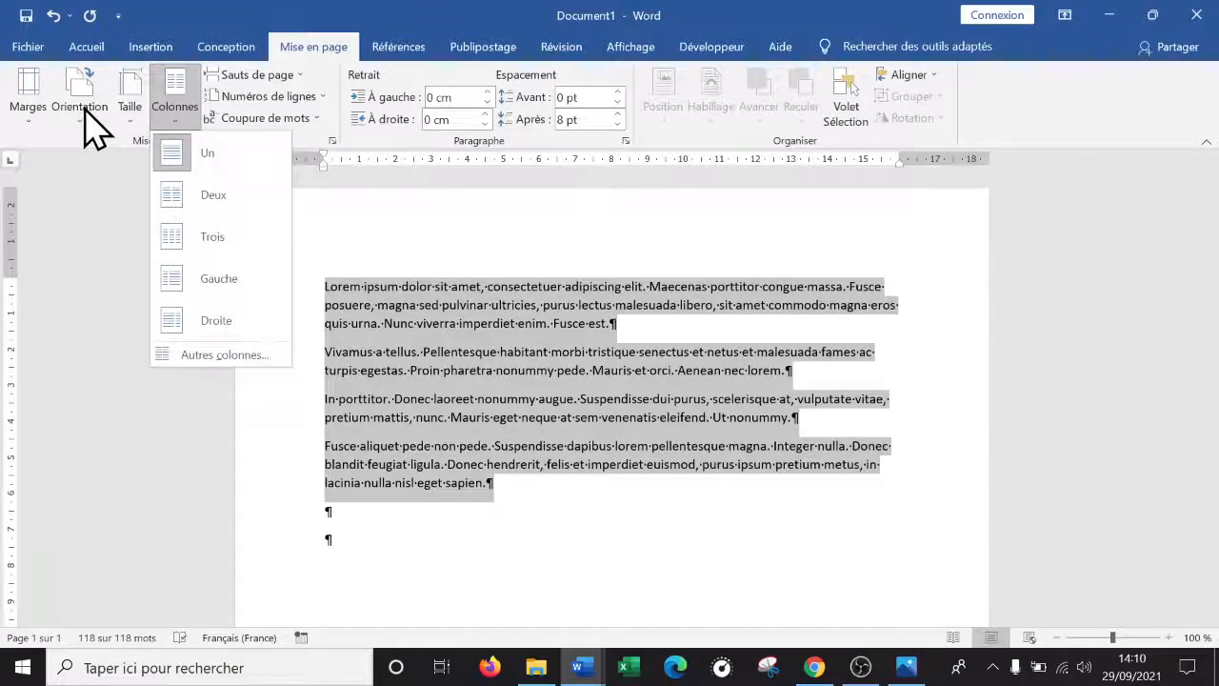
{"action": "left_click", "coordinate": [474, 400]}
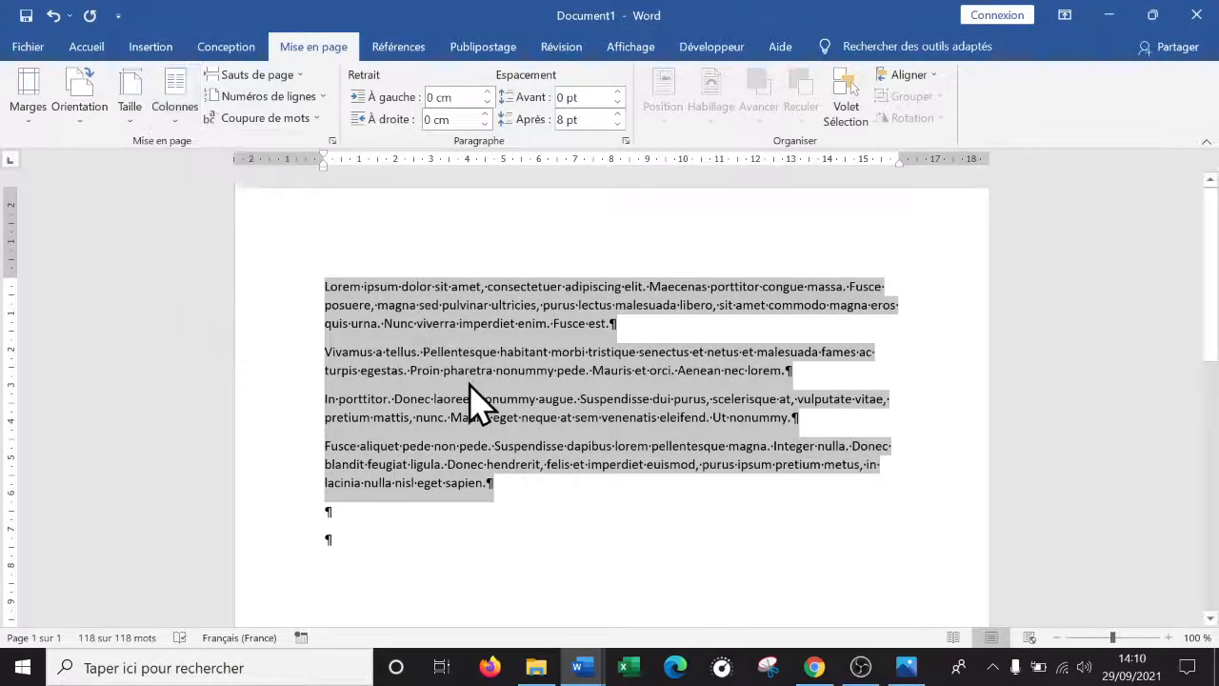
Step: Insert a continuous section break in the empty paragraph directly below the four filler-text paragraphs
{"action": "left_click", "coordinate": [390, 503]}
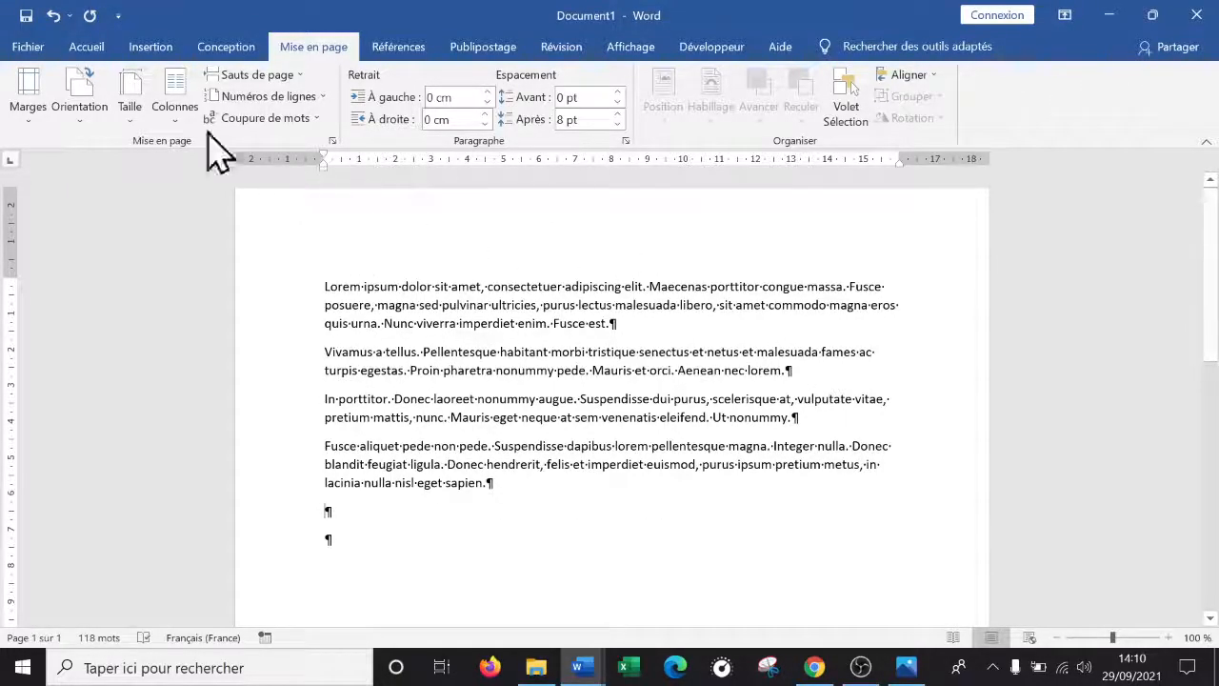
{"action": "left_click", "coordinate": [150, 48]}
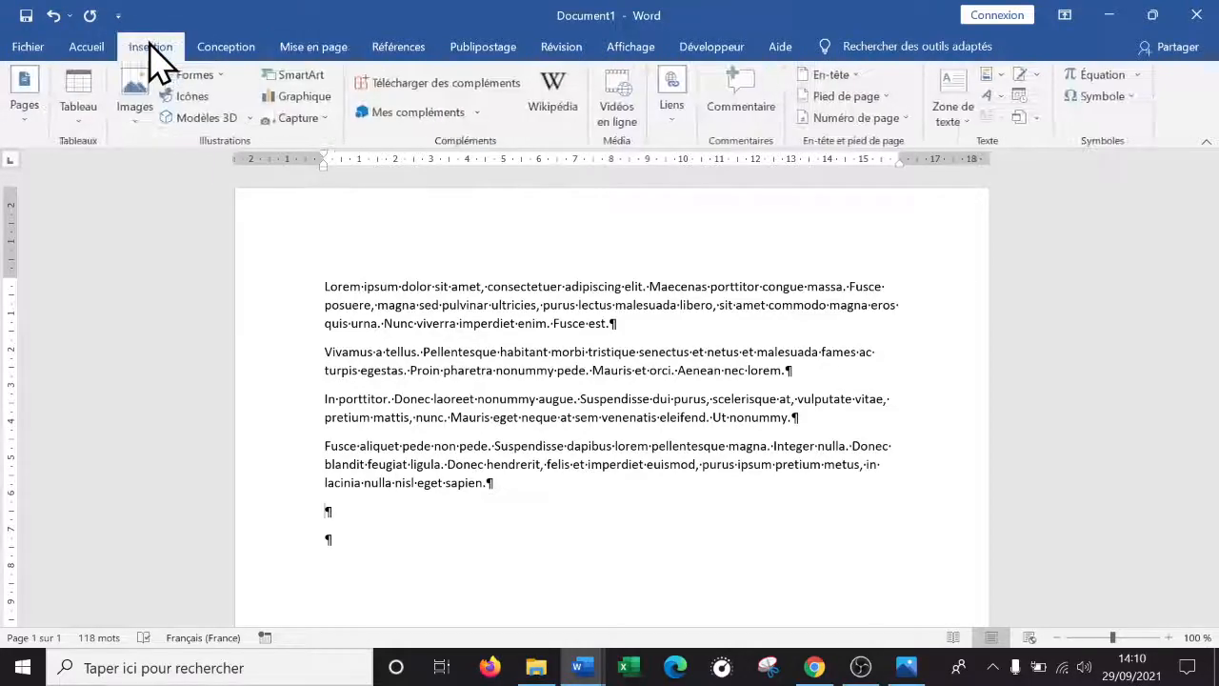
{"action": "left_click", "coordinate": [323, 48]}
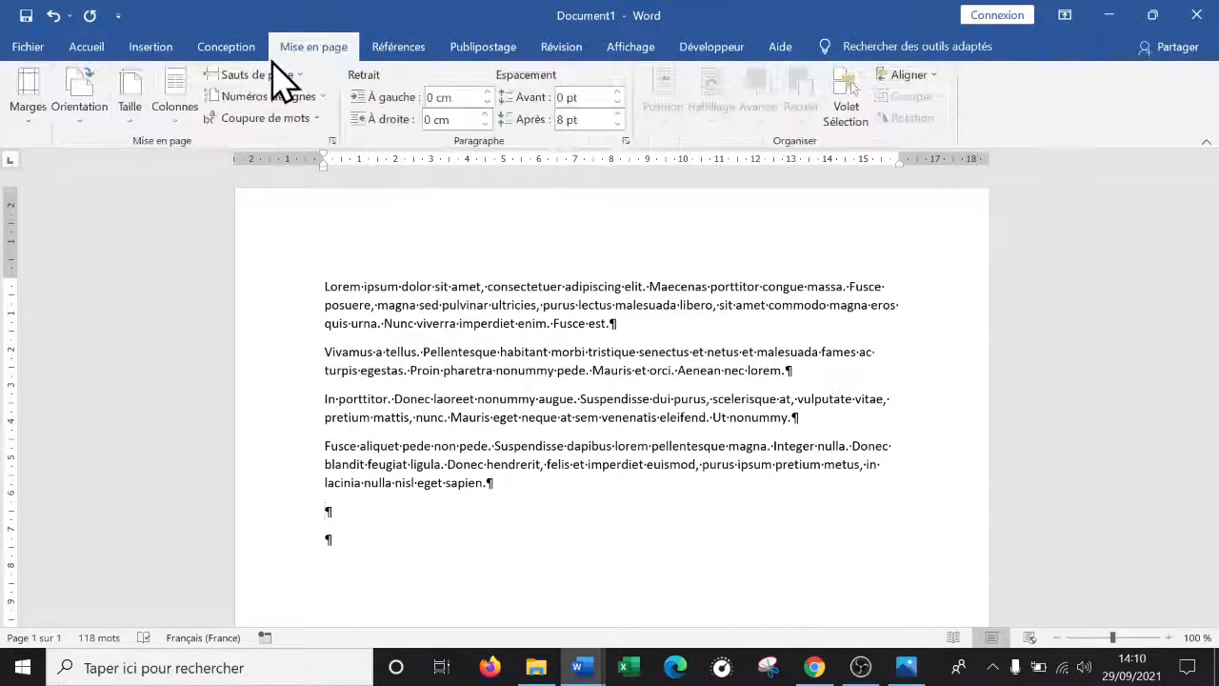
{"action": "left_click", "coordinate": [303, 75]}
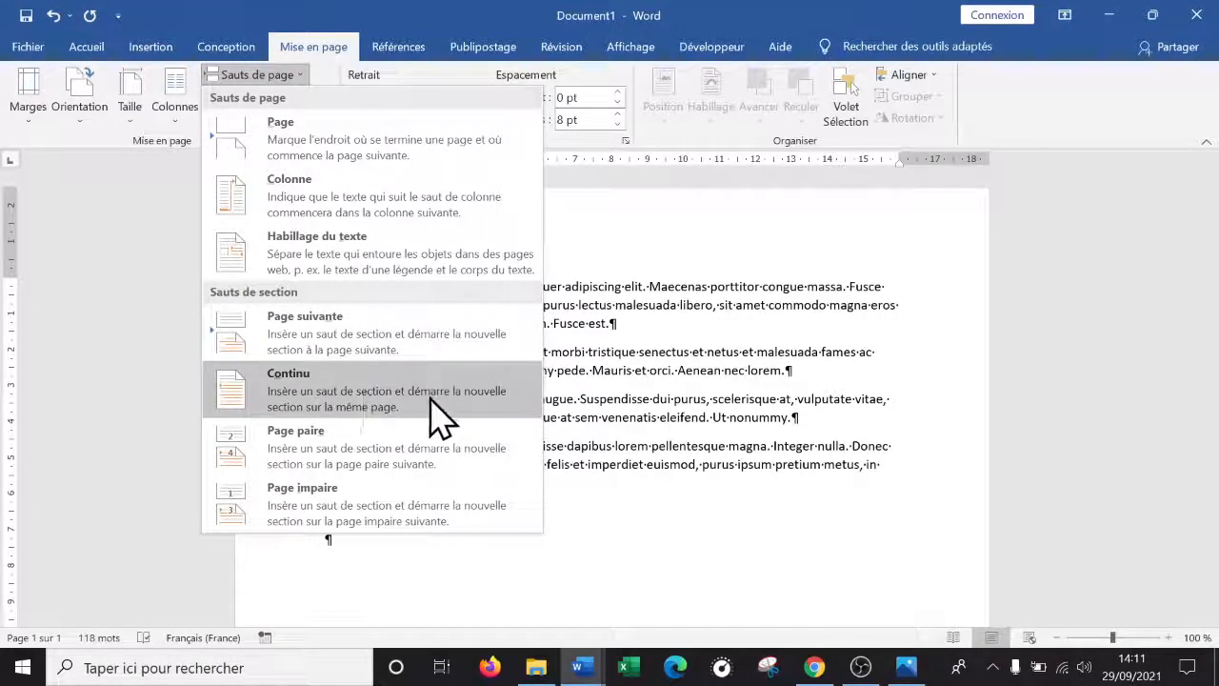
{"action": "left_click", "coordinate": [390, 400]}
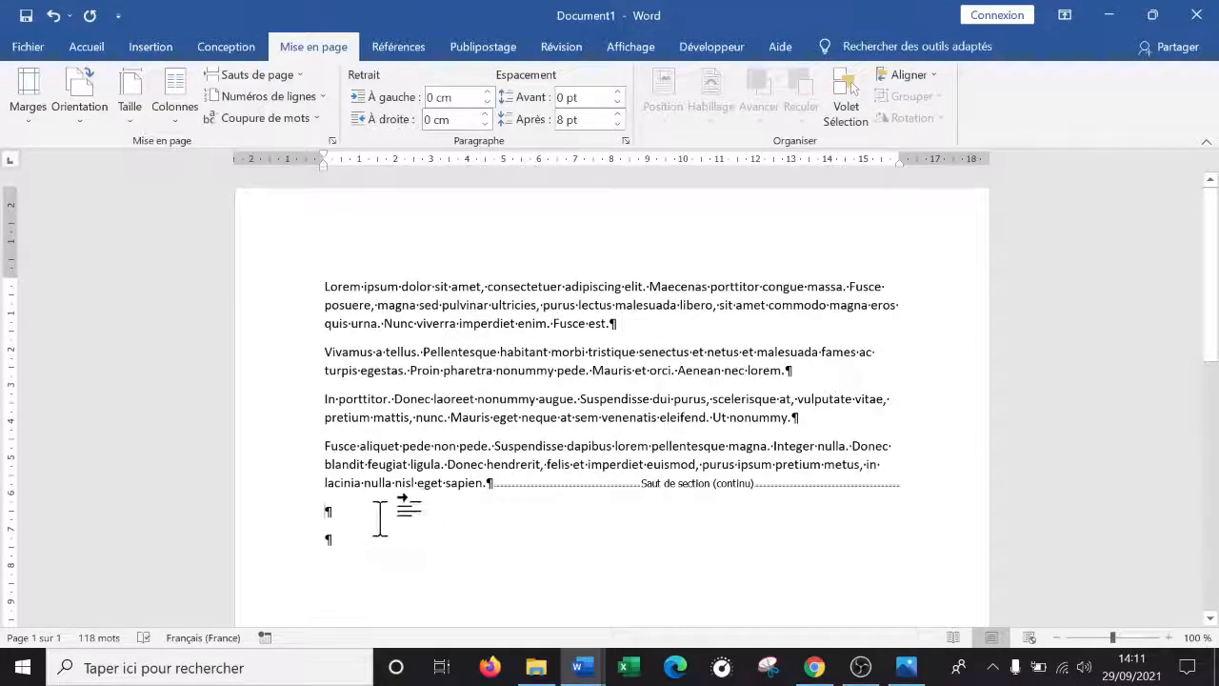
Step: Generate more filler text with =lorem(9,5) below the continuous section break
{"action": "key", "text": "Return"}
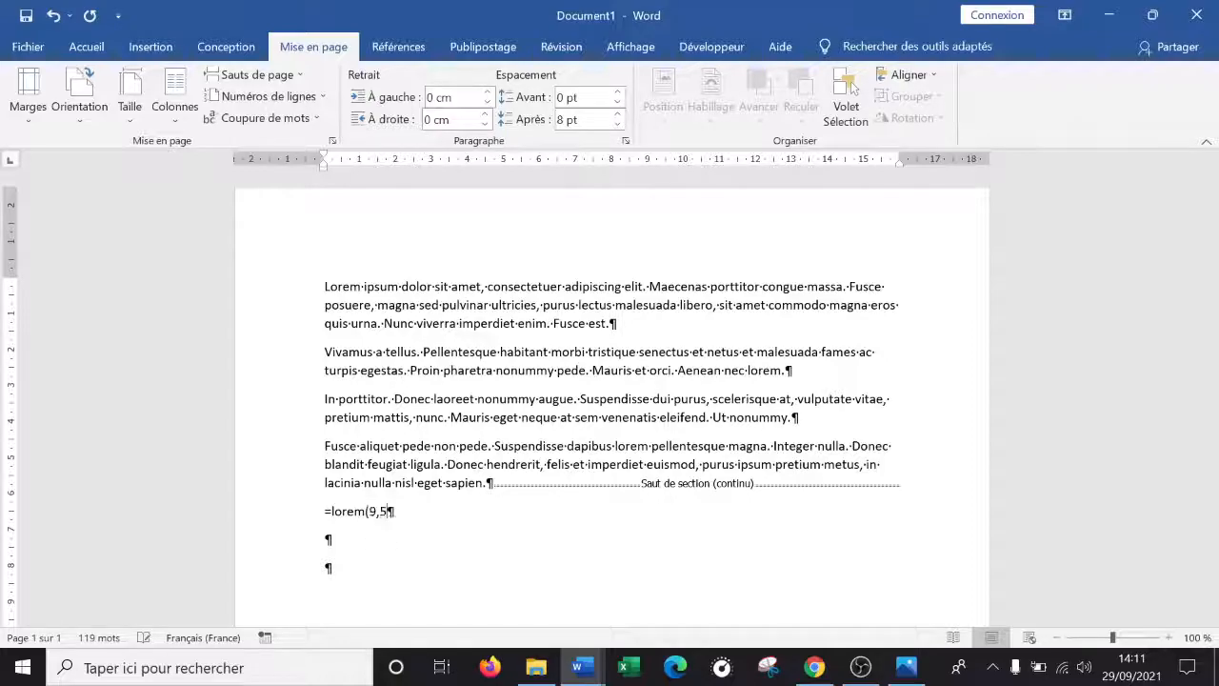
{"action": "key", "text": "Return"}
{"action": "scroll", "coordinate": [264, 517], "scroll_direction": "up", "scroll_amount": 7}
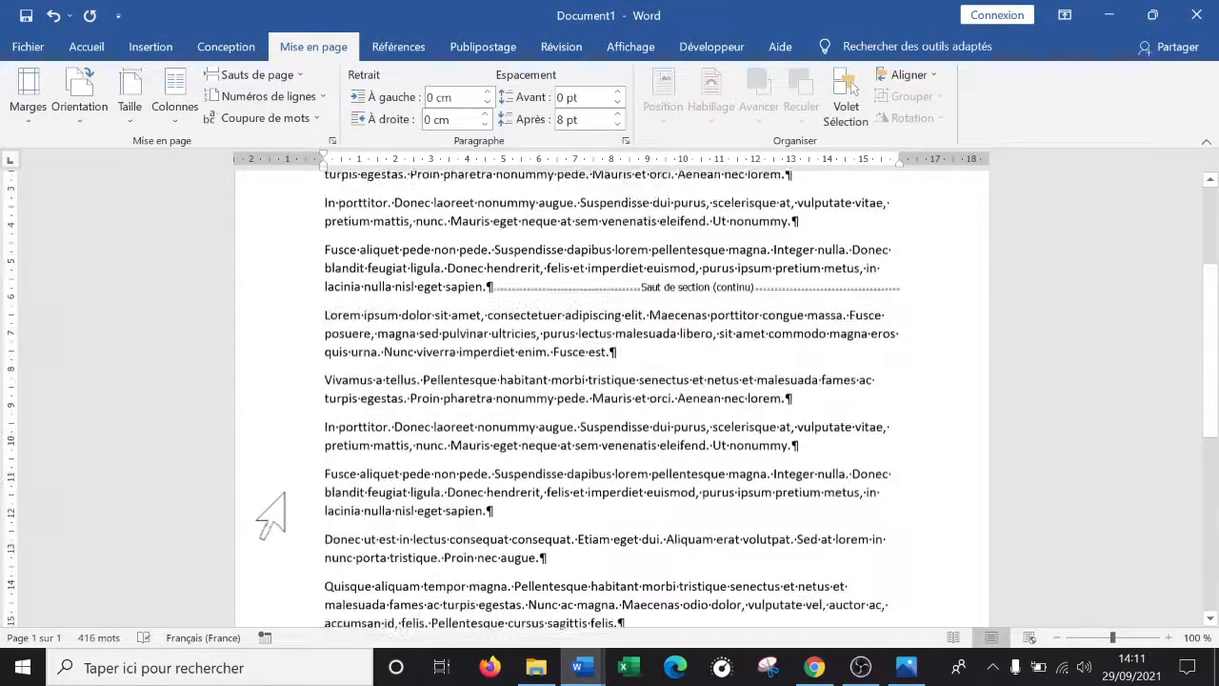
Step: Lay out the filler text below the continuous section break in two columns
{"action": "left_click", "coordinate": [614, 341]}
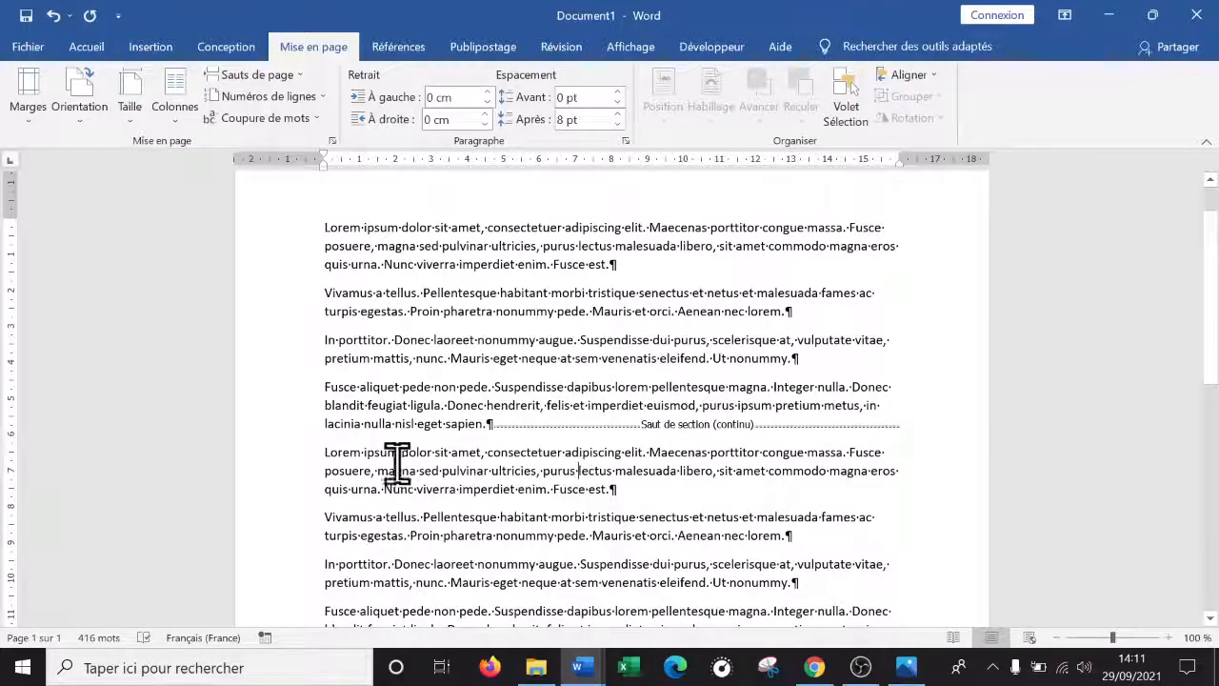
{"action": "left_click", "coordinate": [285, 455]}
{"action": "left_click", "coordinate": [326, 455]}
{"action": "left_click", "coordinate": [401, 454]}
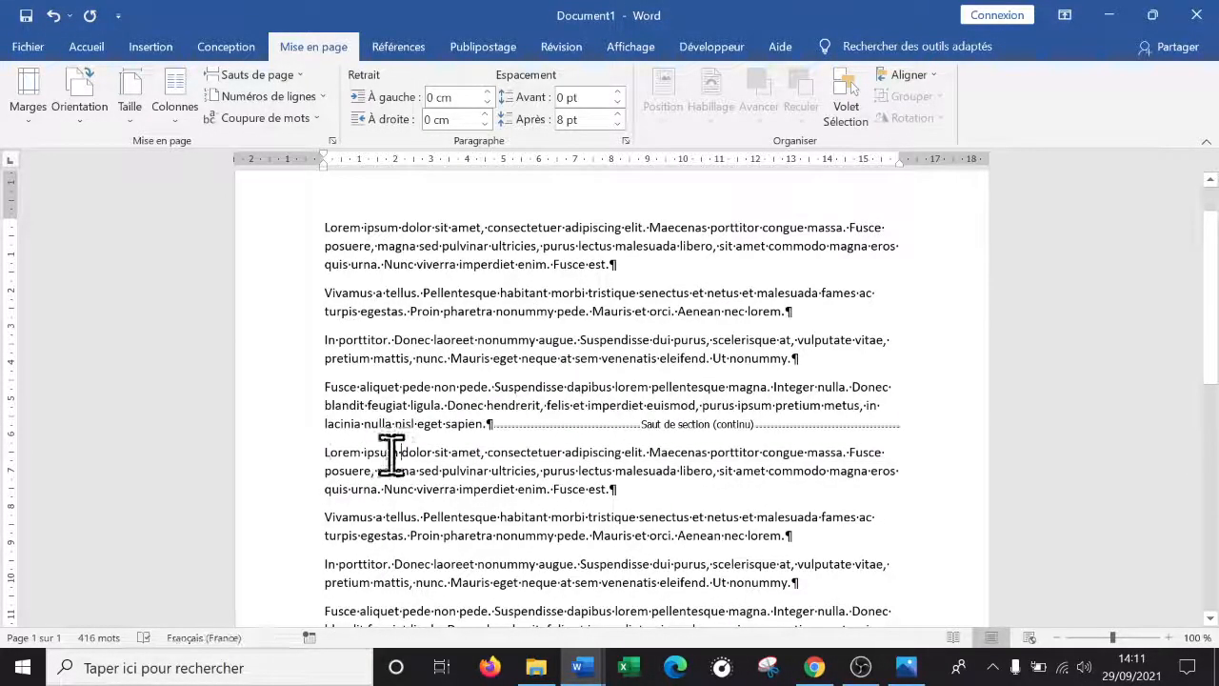
{"action": "left_click", "coordinate": [182, 126]}
{"action": "left_click", "coordinate": [243, 204]}
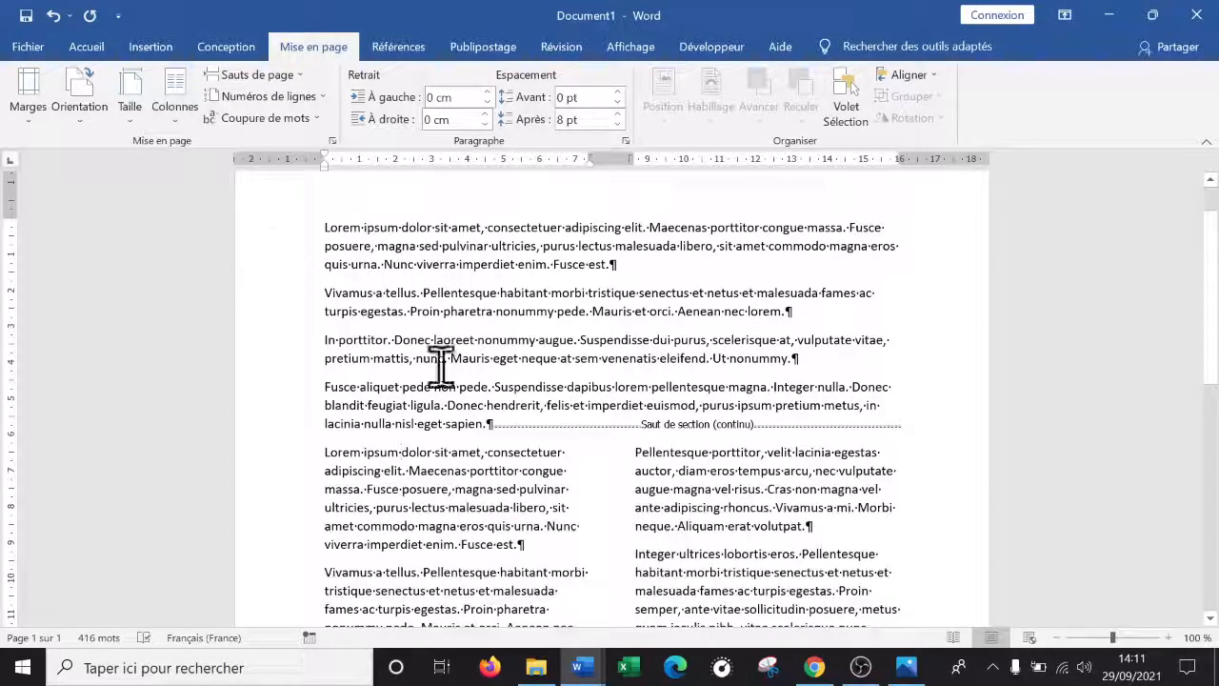
Step: Select the four paragraphs above the section break to compare the first section with the two-column section
{"action": "left_click", "coordinate": [720, 553]}
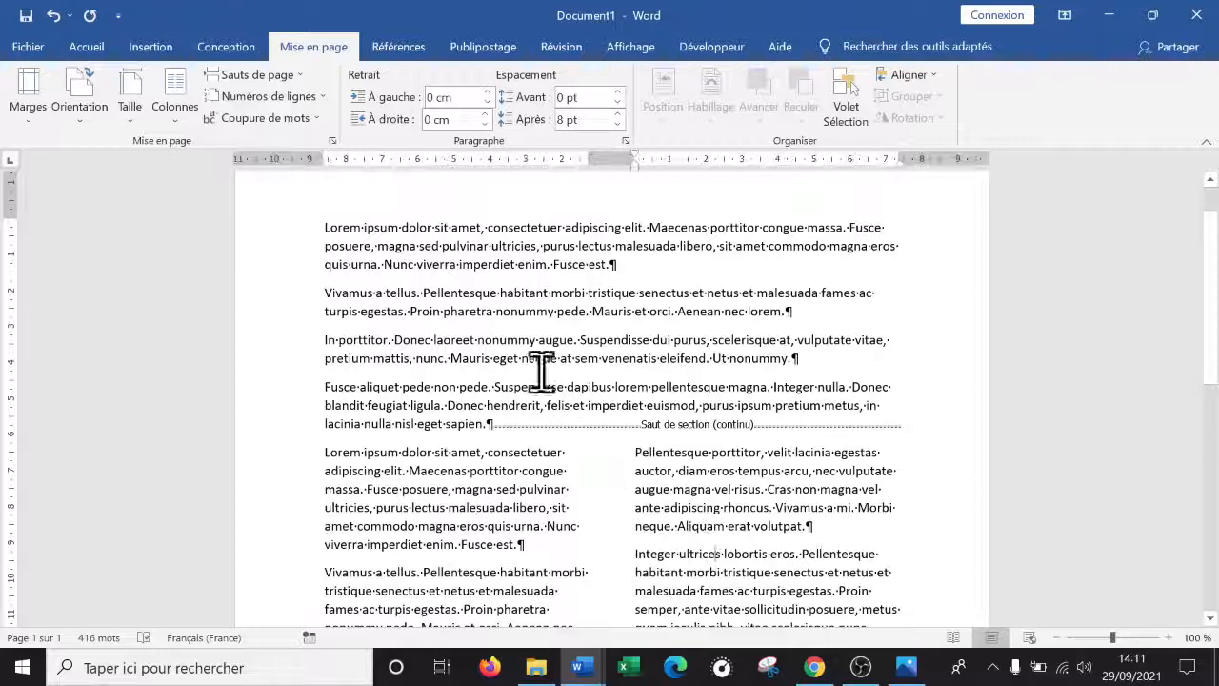
{"action": "left_click_drag", "start_coordinate": [506, 419], "coordinate": [308, 217]}
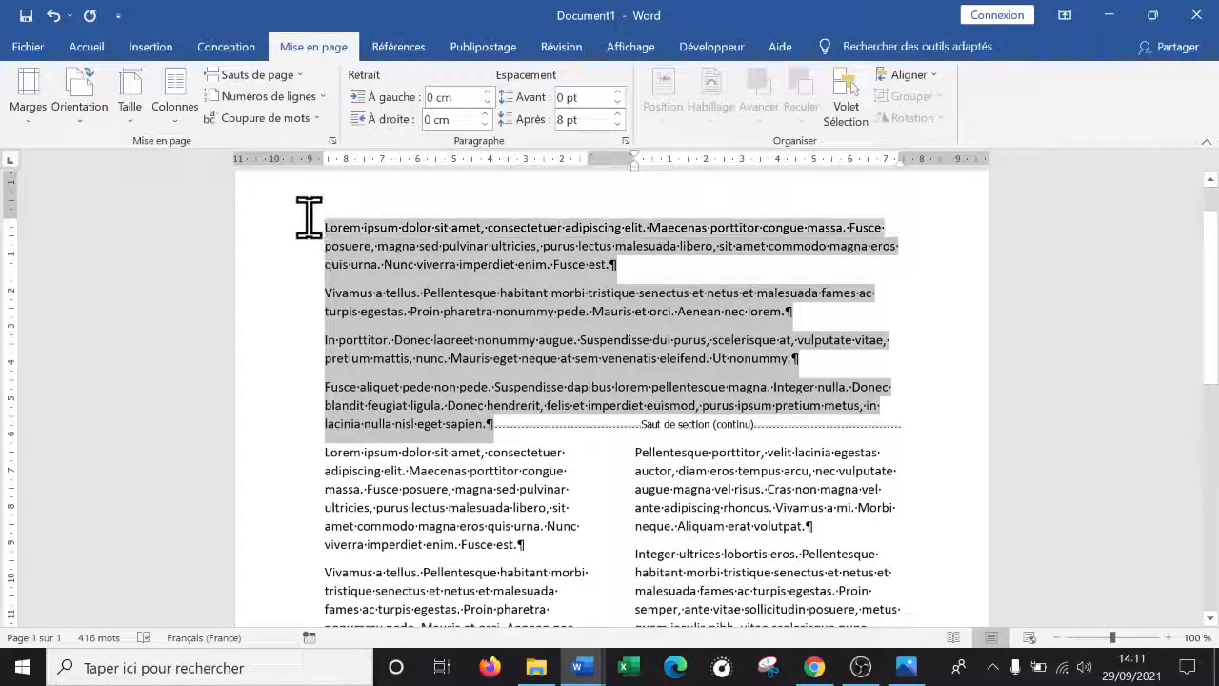
{"action": "left_click", "coordinate": [451, 499]}
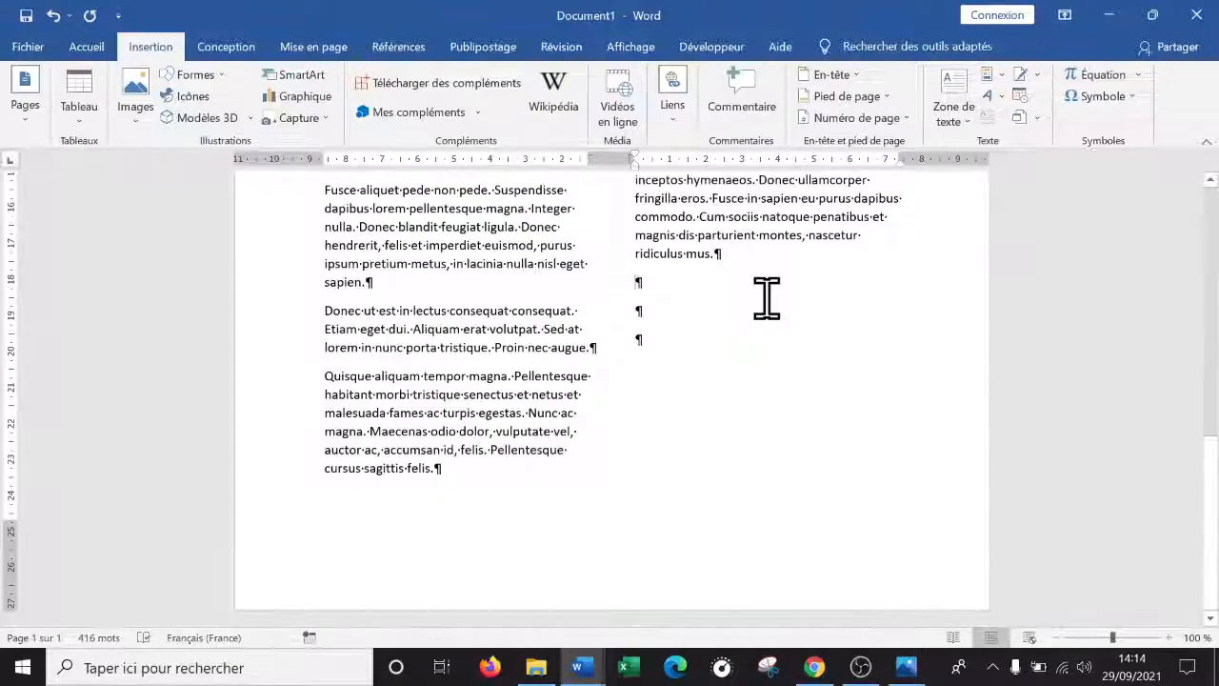
Step: Hide the formatting marks and show them again to compare how the section break is displayed
{"action": "left_click", "coordinate": [233, 48]}
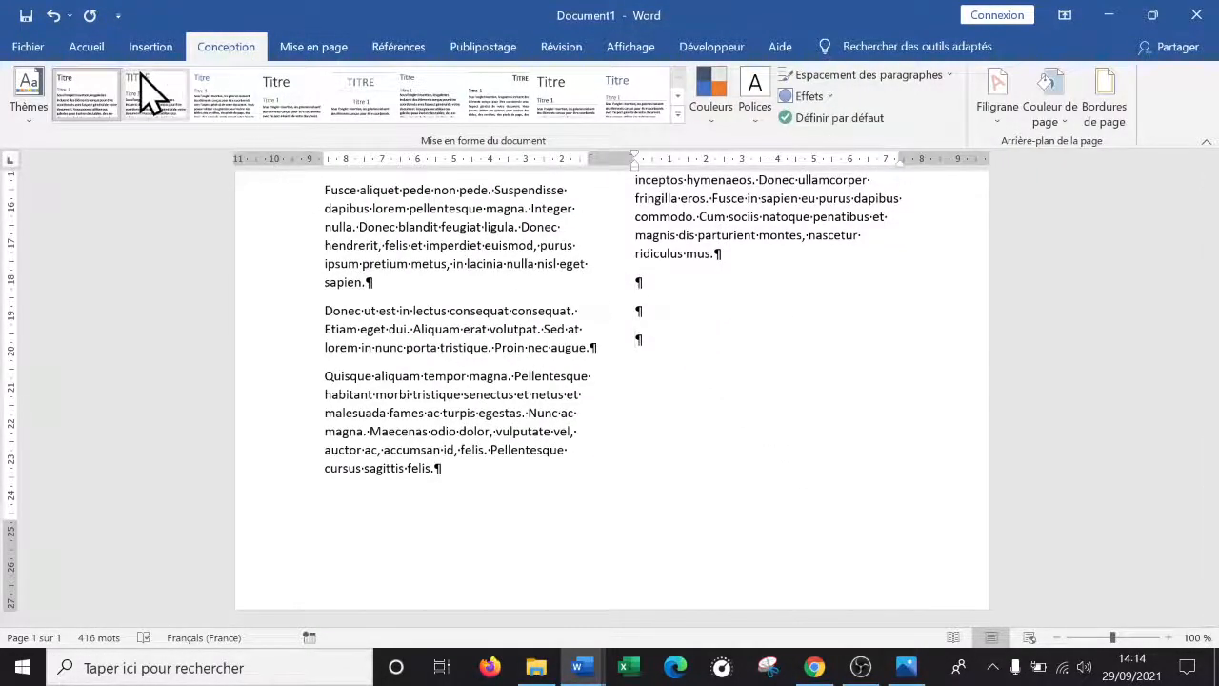
{"action": "left_click", "coordinate": [86, 47]}
{"action": "scroll", "coordinate": [476, 254], "scroll_direction": "up", "scroll_amount": 5}
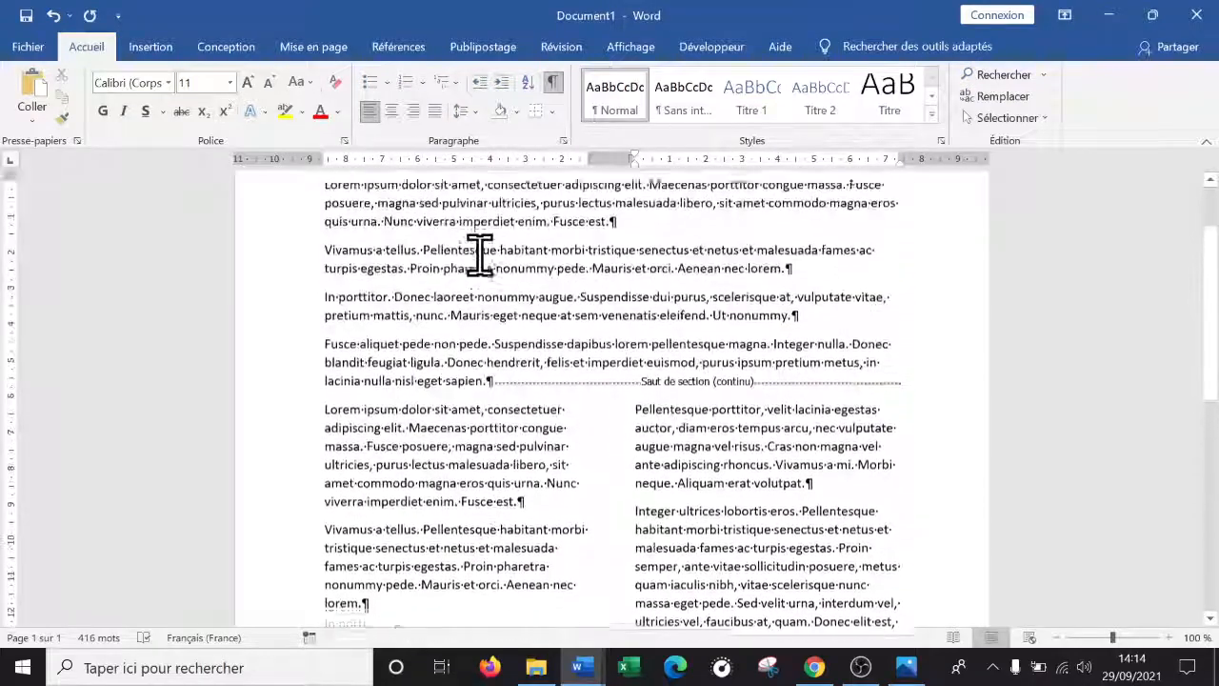
{"action": "left_click", "coordinate": [553, 85]}
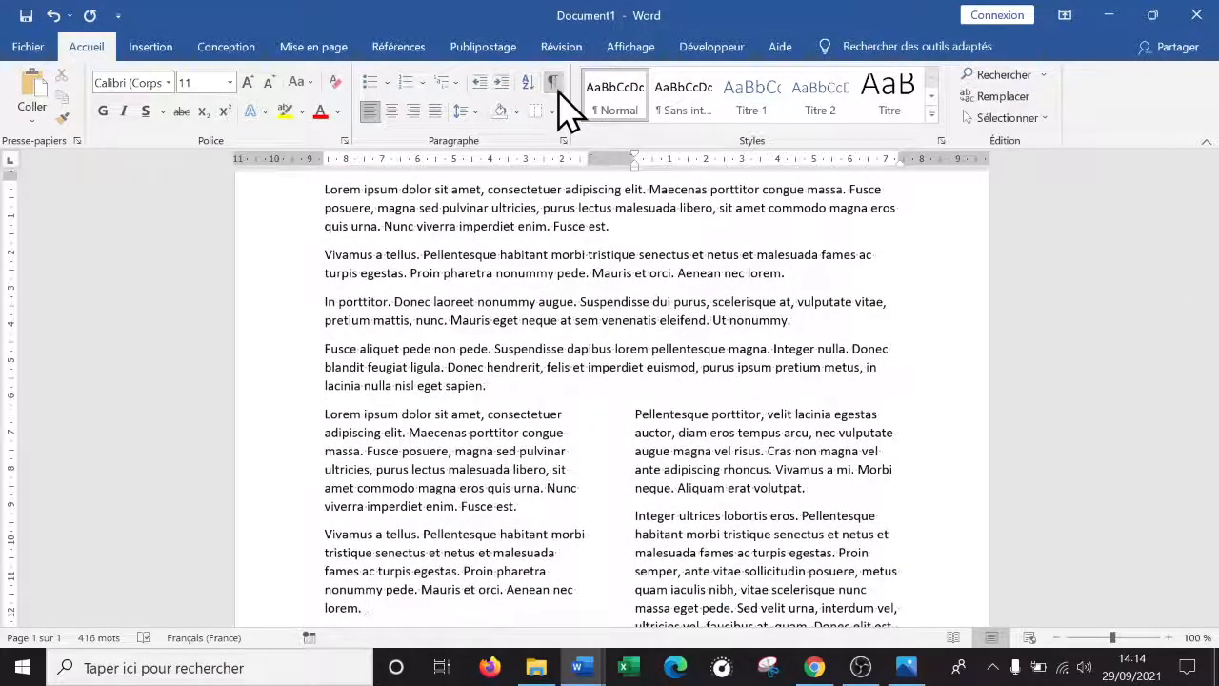
{"action": "left_click", "coordinate": [558, 84]}
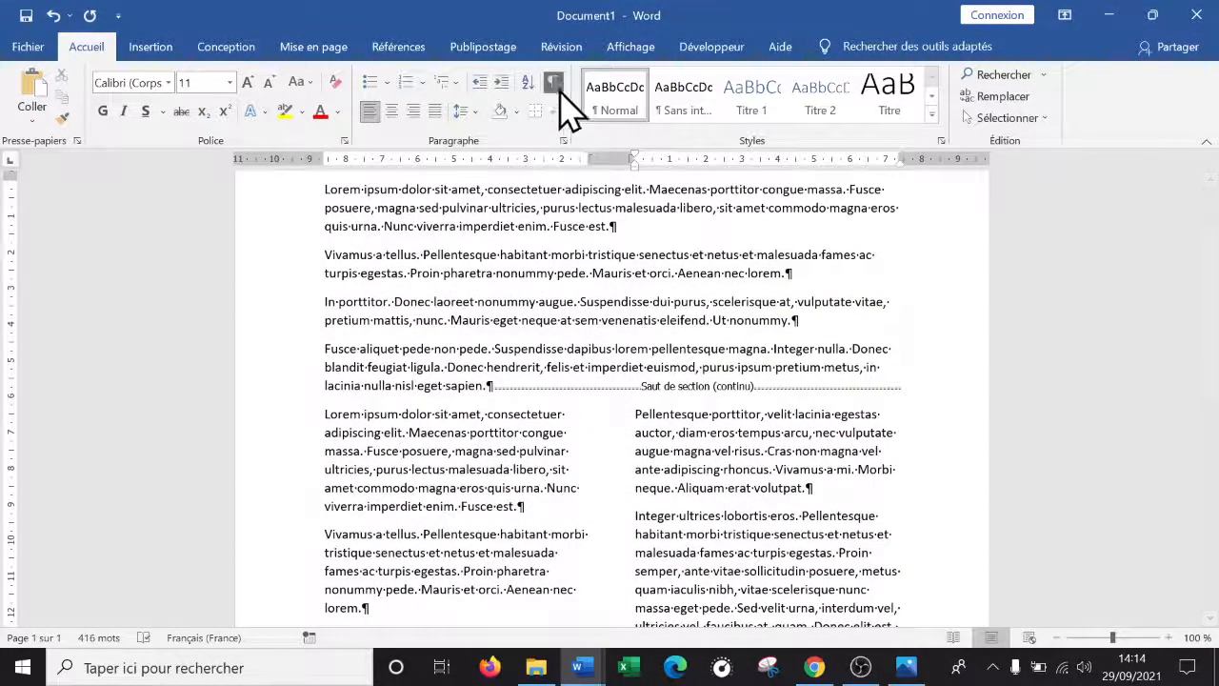
{"action": "left_click", "coordinate": [561, 81]}
{"action": "left_click", "coordinate": [561, 81]}
Step: Insert a next-page section break in the empty paragraphs after the end of the two-column text
{"action": "scroll", "coordinate": [568, 105], "scroll_direction": "down", "scroll_amount": 1}
{"action": "scroll", "coordinate": [729, 457], "scroll_direction": "down", "scroll_amount": 10}
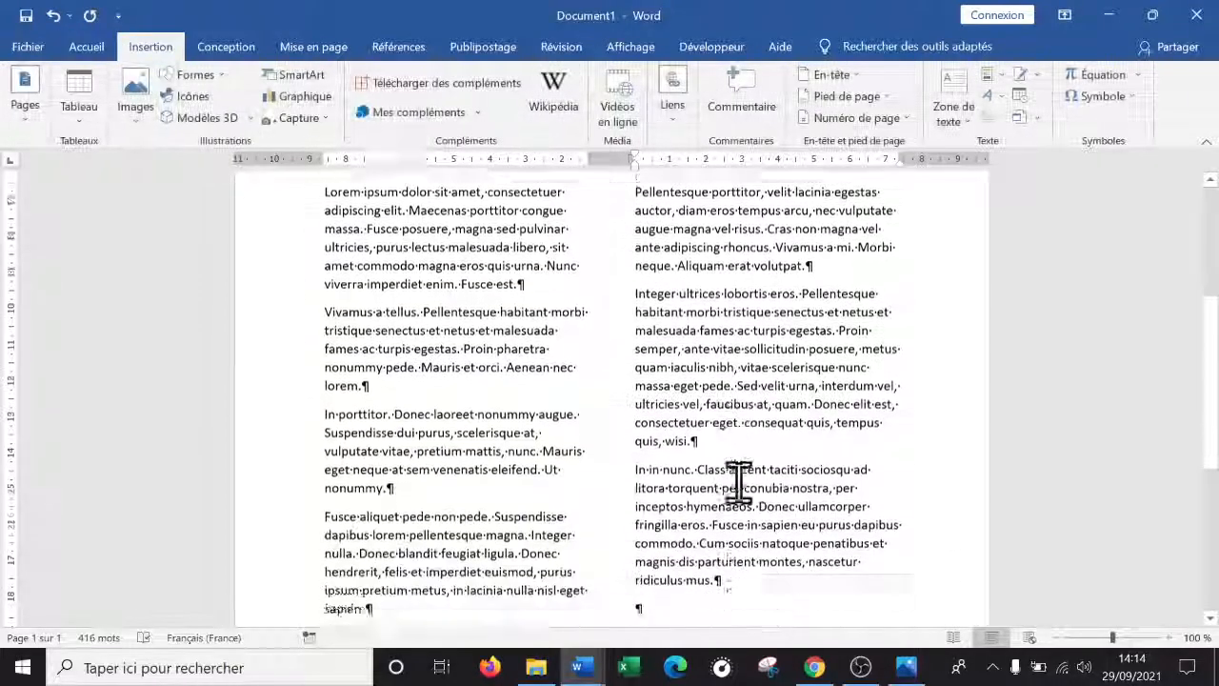
{"action": "left_click", "coordinate": [697, 255]}
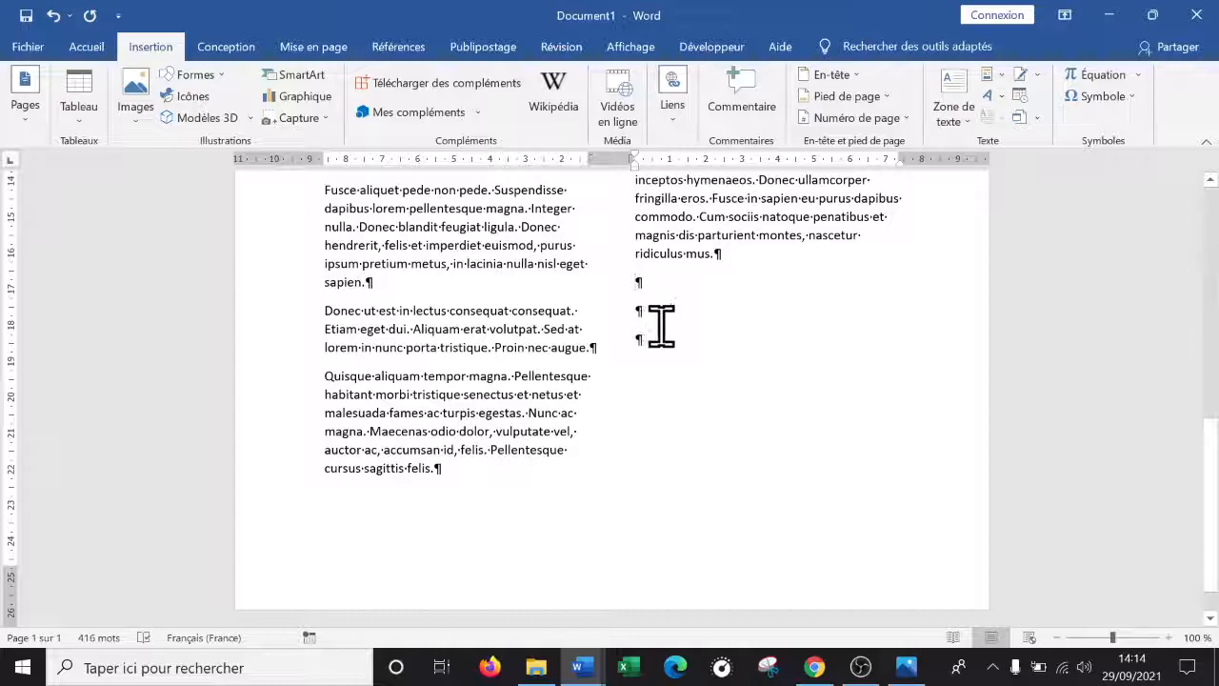
{"action": "scroll", "coordinate": [612, 390], "scroll_direction": "up", "scroll_amount": 1}
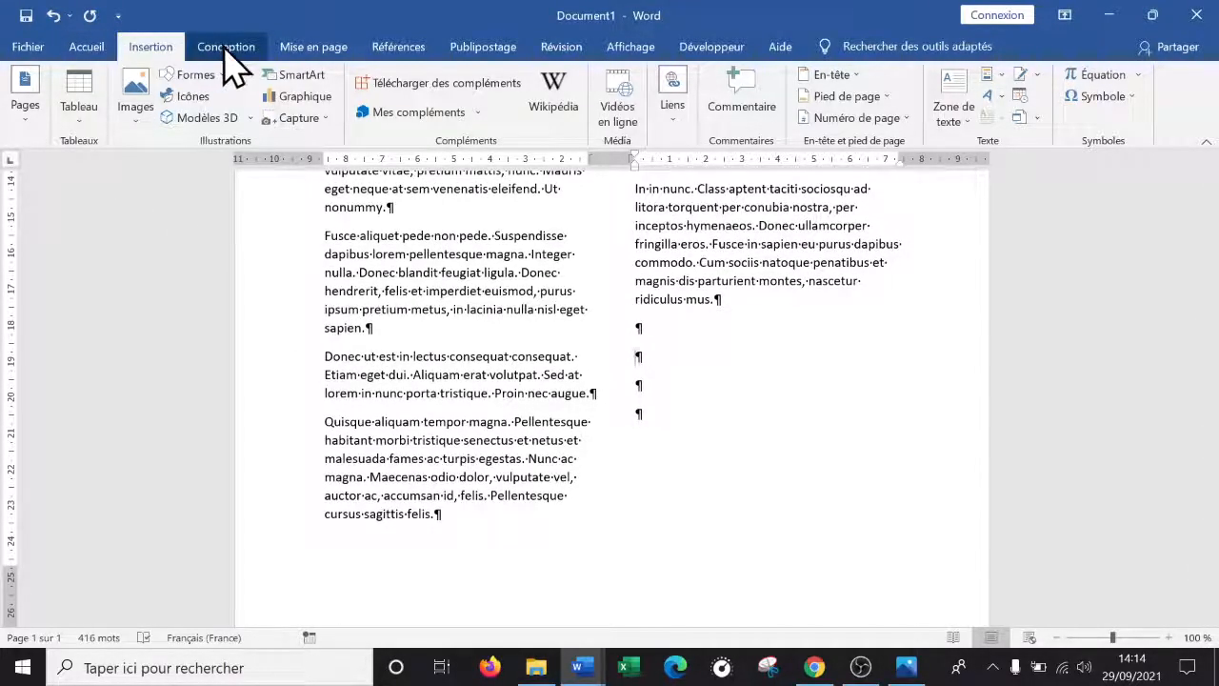
{"action": "left_click", "coordinate": [312, 49]}
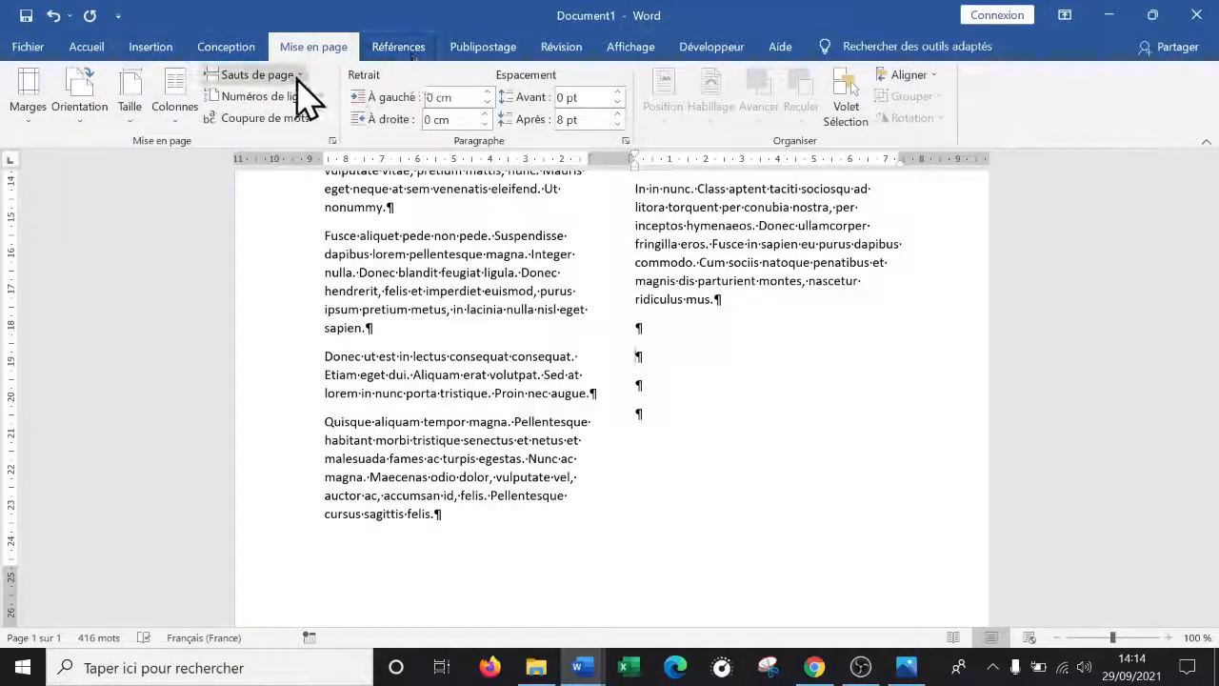
{"action": "left_click", "coordinate": [296, 78]}
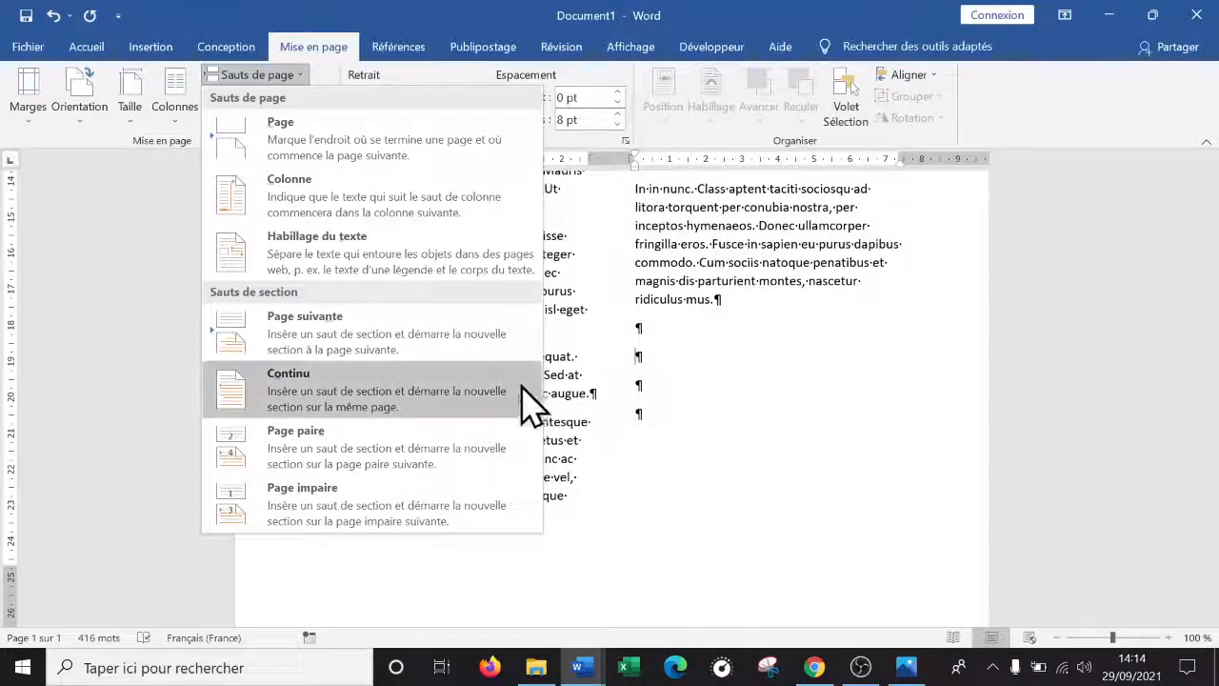
{"action": "left_click", "coordinate": [426, 360]}
{"action": "scroll", "coordinate": [632, 390], "scroll_direction": "up", "scroll_amount": 3}
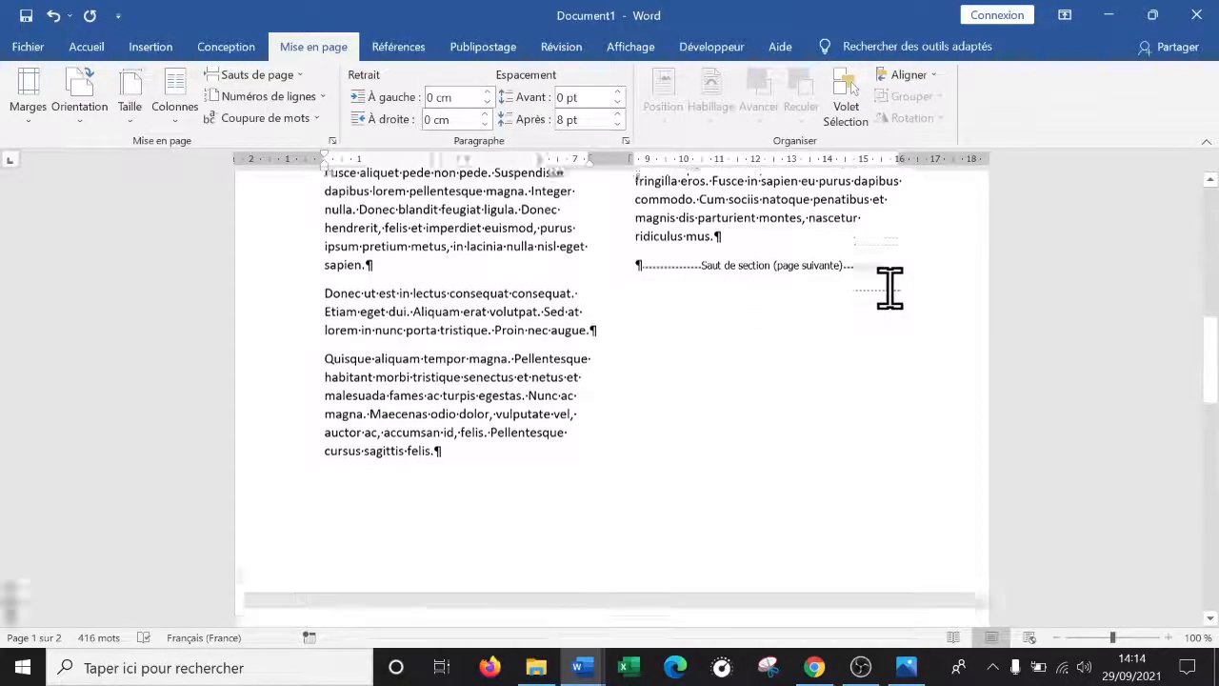
Step: Set the orientation of the new section on page 2 to landscape
{"action": "scroll", "coordinate": [886, 300], "scroll_direction": "down", "scroll_amount": 4}
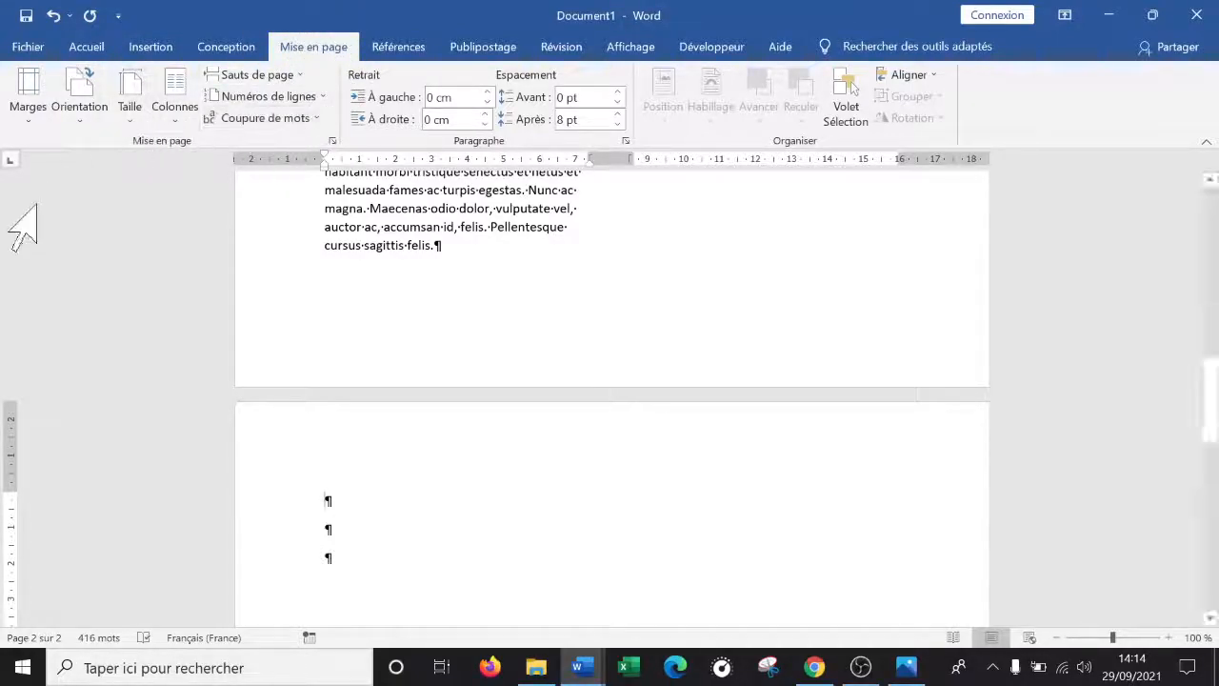
{"action": "left_click", "coordinate": [86, 119]}
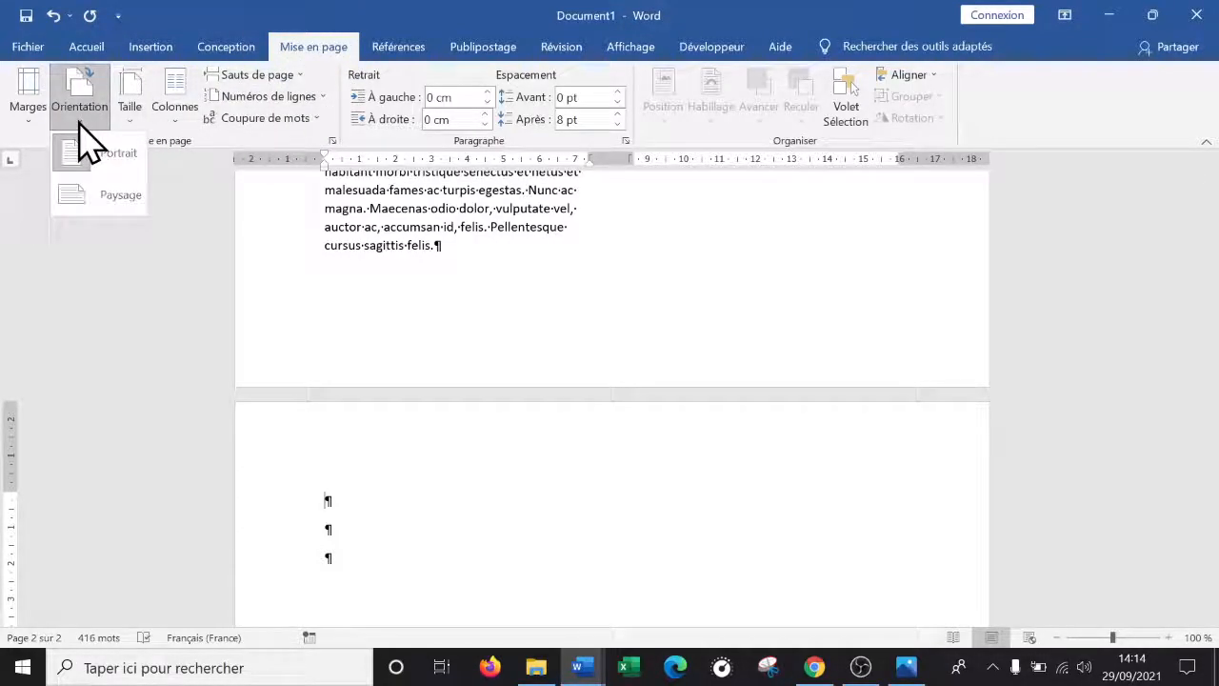
{"action": "left_click", "coordinate": [118, 200]}
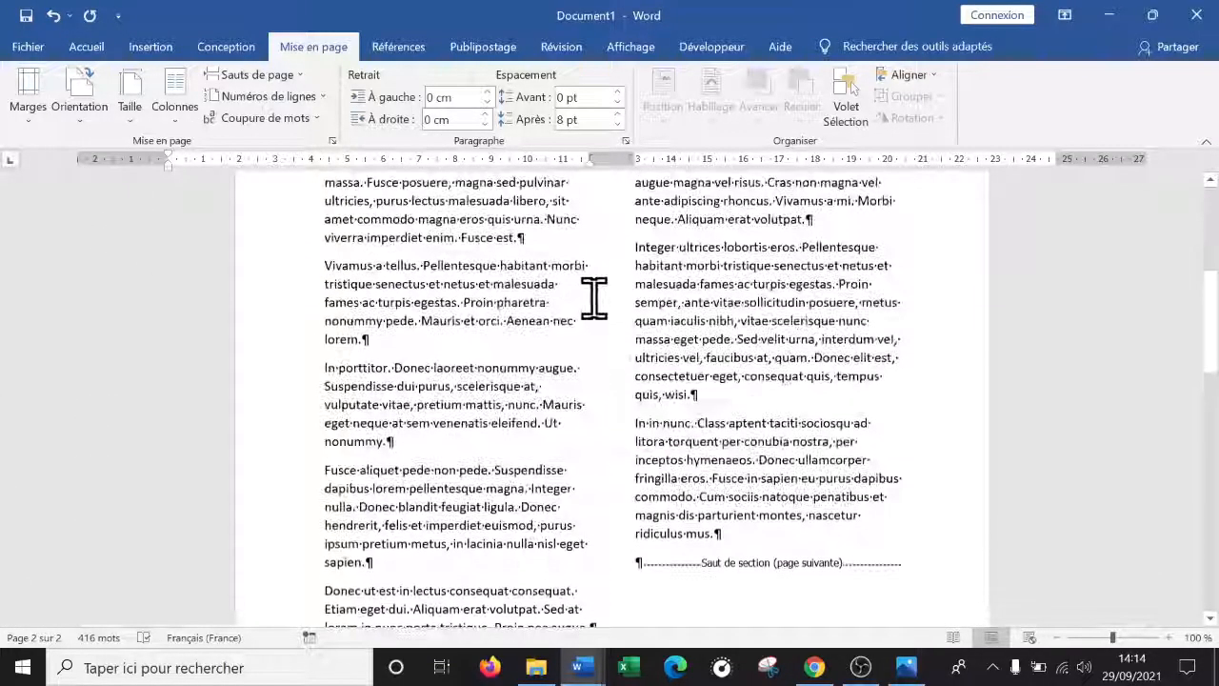
Step: Set the paper size of the landscape section on page 2 to A3
{"action": "scroll", "coordinate": [671, 291], "scroll_direction": "down", "scroll_amount": 10}
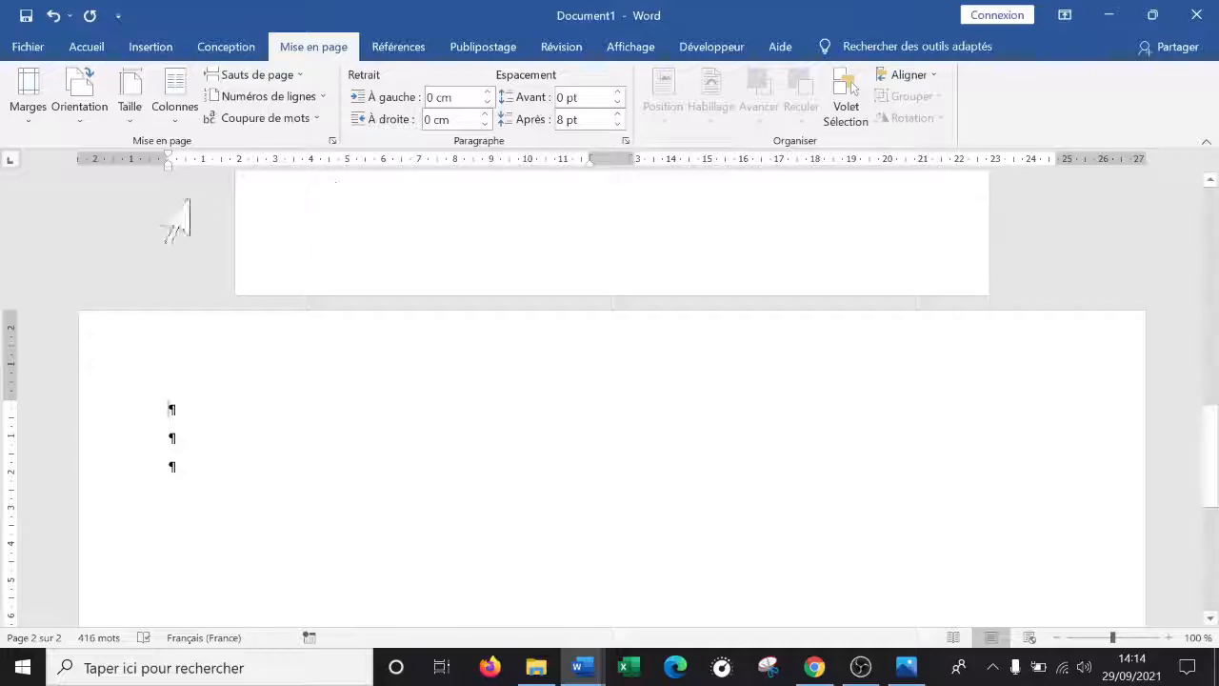
{"action": "left_click", "coordinate": [130, 143]}
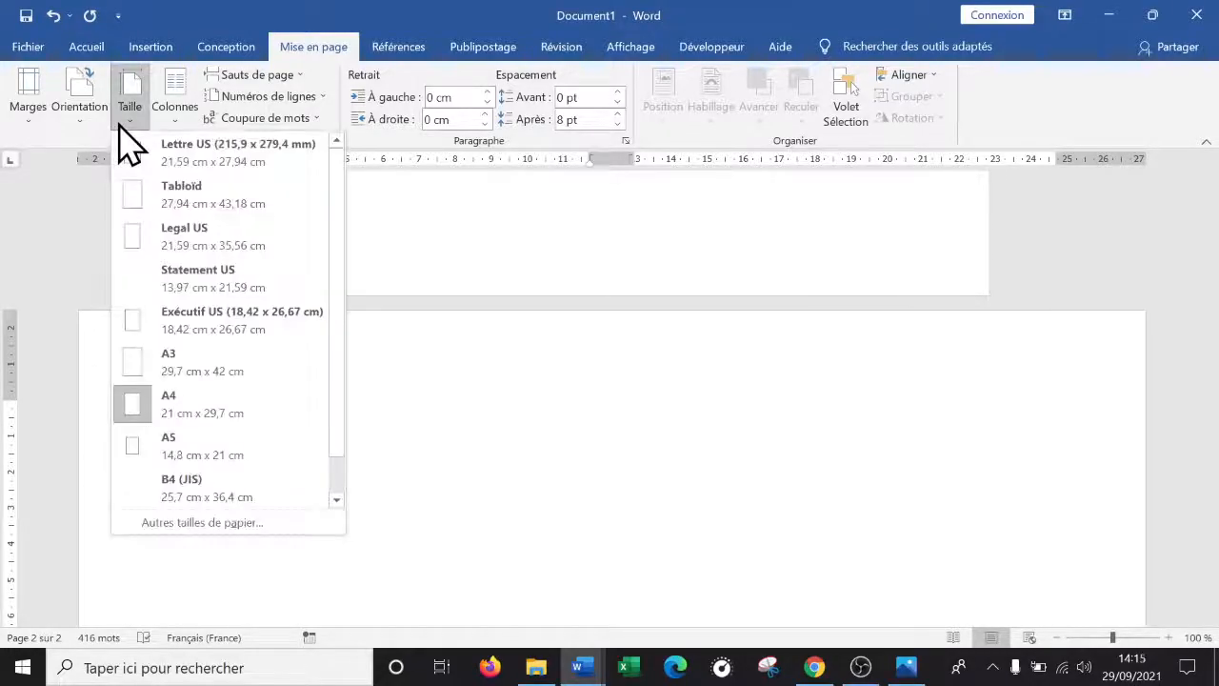
{"action": "left_click", "coordinate": [214, 370]}
{"action": "scroll", "coordinate": [416, 378], "scroll_direction": "up", "scroll_amount": 5}
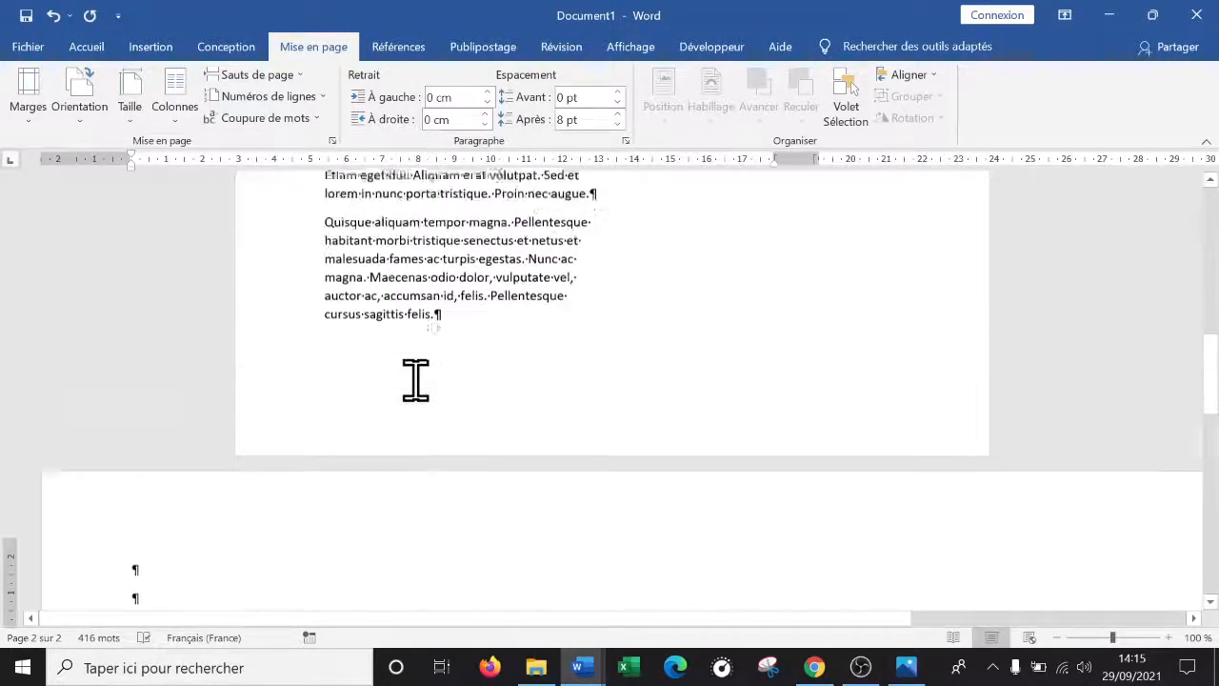
Step: Examine the page transition and place the cursor in each section to compare the portrait page with the A3 landscape page
{"action": "left_click", "coordinate": [607, 249]}
{"action": "scroll", "coordinate": [438, 550], "scroll_direction": "down", "scroll_amount": 3}
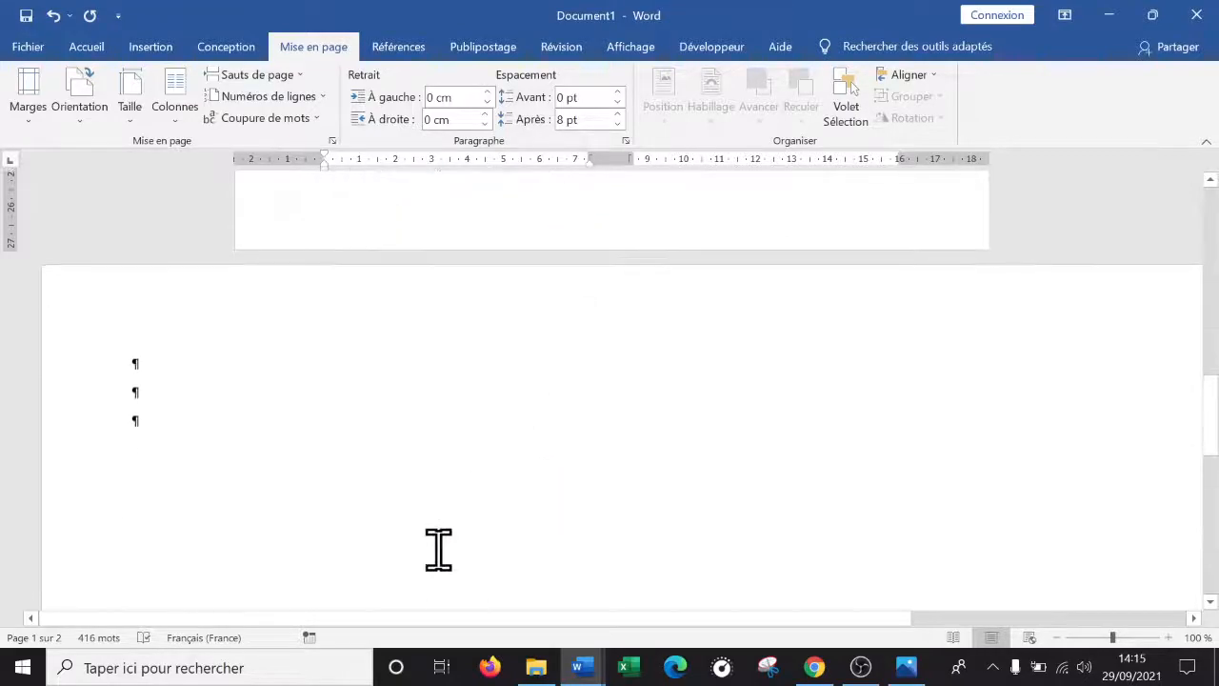
{"action": "scroll", "coordinate": [439, 549], "scroll_direction": "up", "scroll_amount": 6}
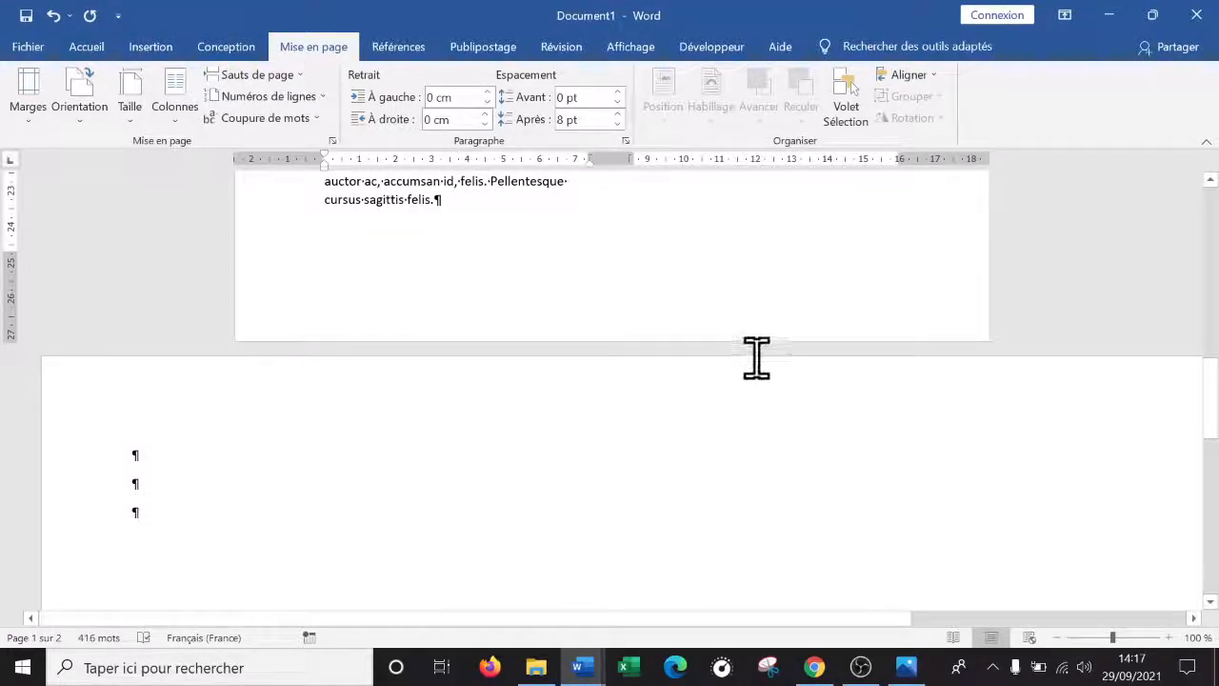
{"action": "scroll", "coordinate": [476, 291], "scroll_direction": "up", "scroll_amount": 3}
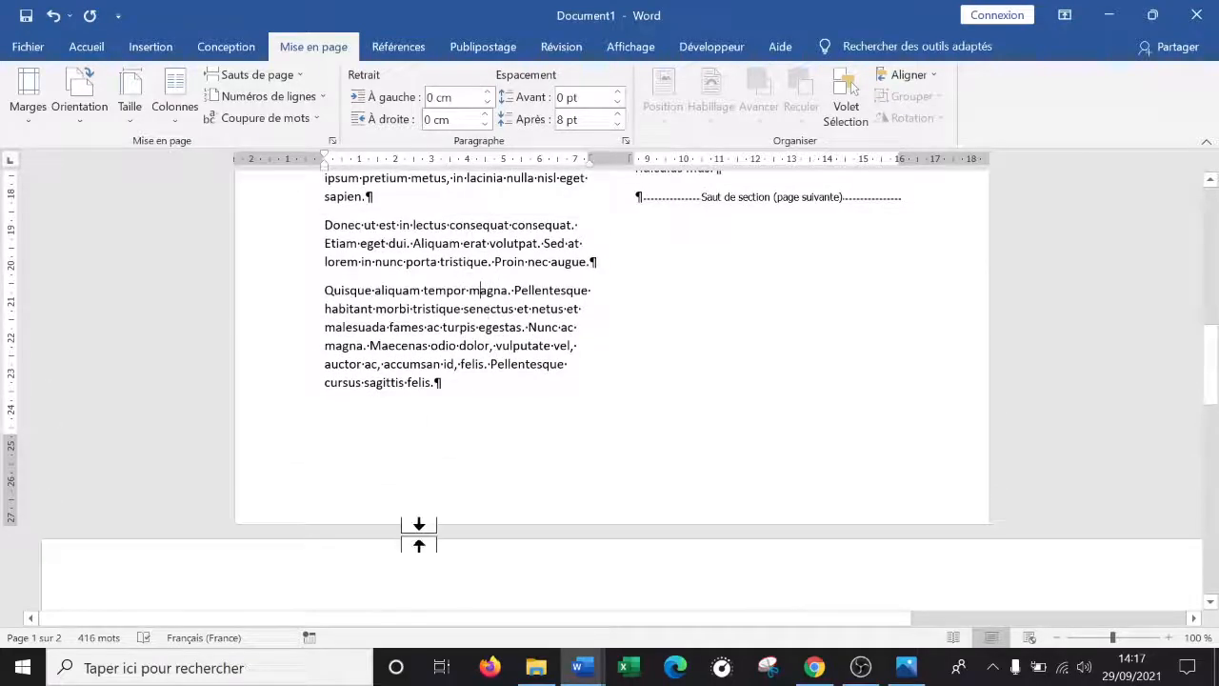
{"action": "scroll", "coordinate": [403, 506], "scroll_direction": "down", "scroll_amount": 3}
{"action": "scroll", "coordinate": [422, 441], "scroll_direction": "up", "scroll_amount": 3}
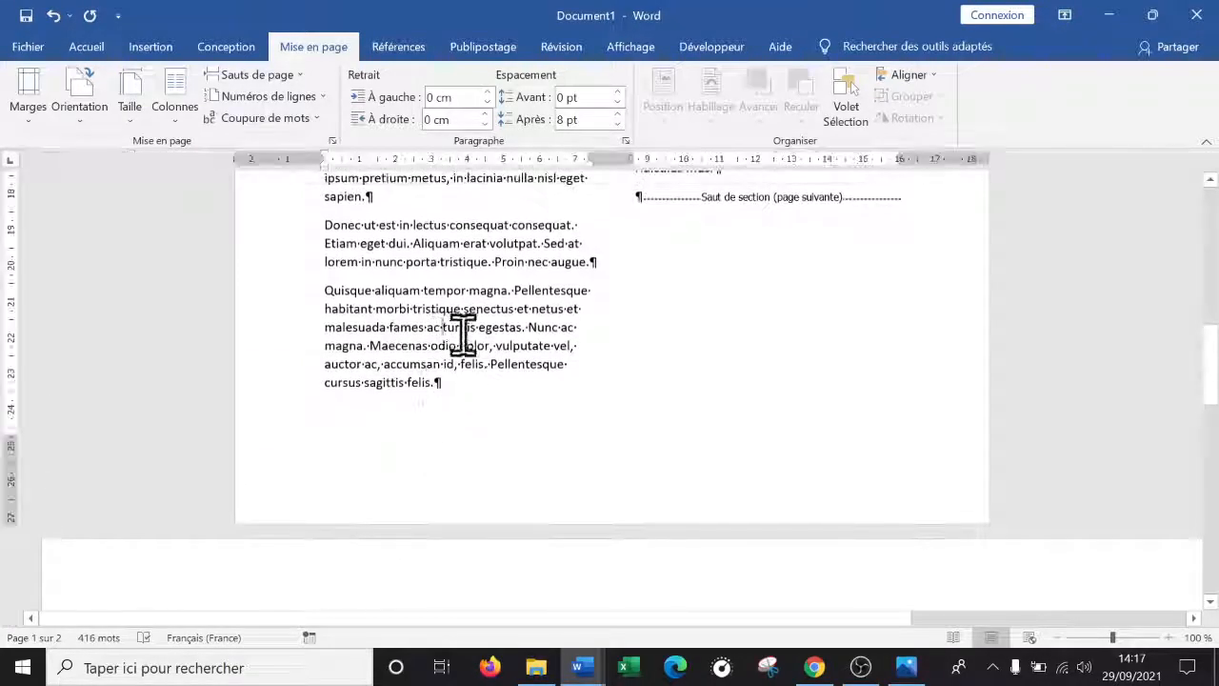
{"action": "scroll", "coordinate": [447, 333], "scroll_direction": "down", "scroll_amount": 3}
{"action": "left_click", "coordinate": [362, 427]}
{"action": "scroll", "coordinate": [372, 413], "scroll_direction": "up", "scroll_amount": 3}
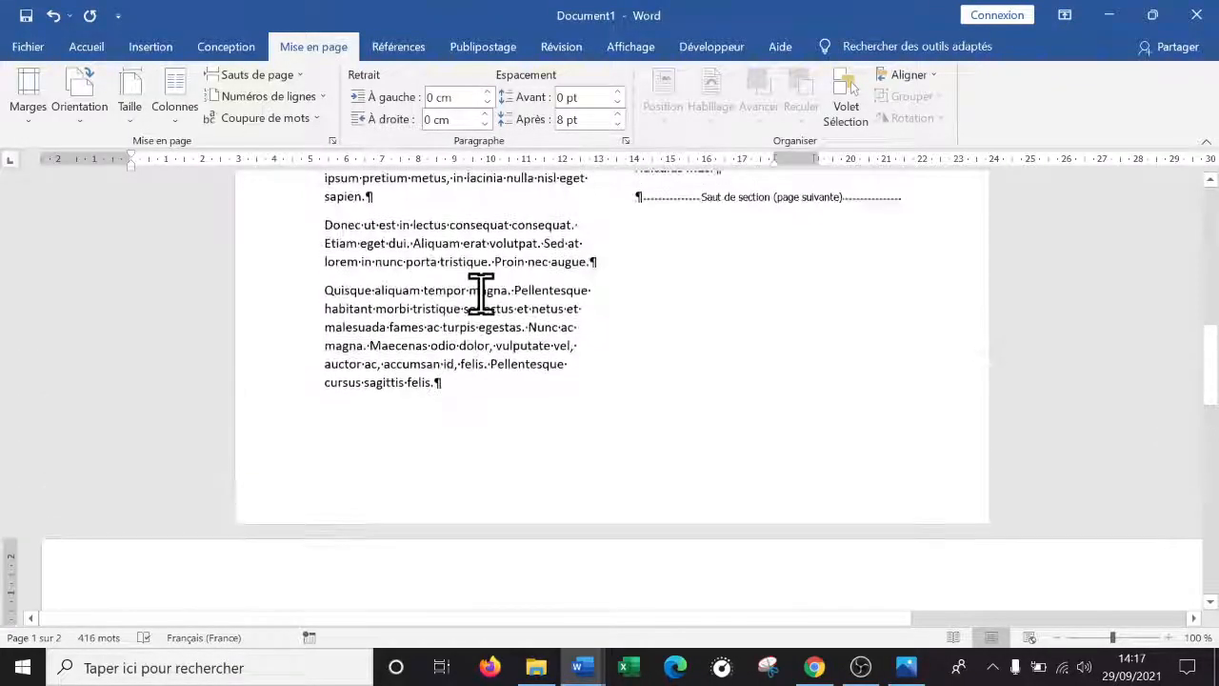
{"action": "left_click", "coordinate": [481, 291]}
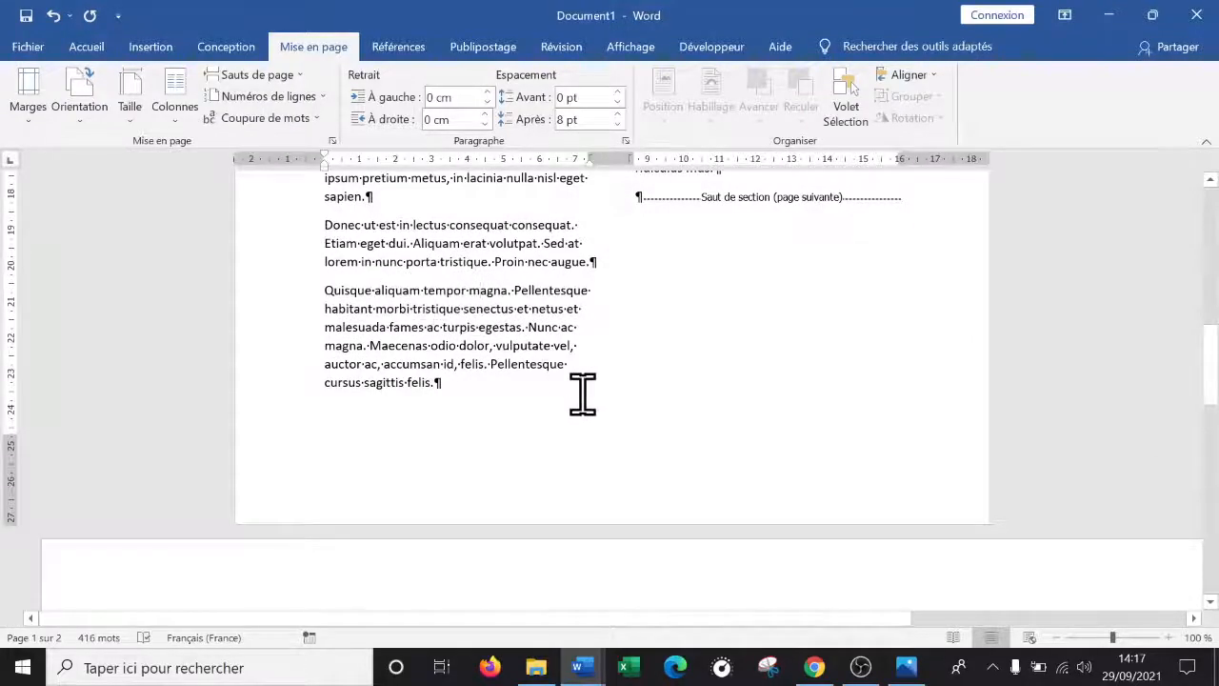
{"action": "scroll", "coordinate": [582, 393], "scroll_direction": "down", "scroll_amount": 3}
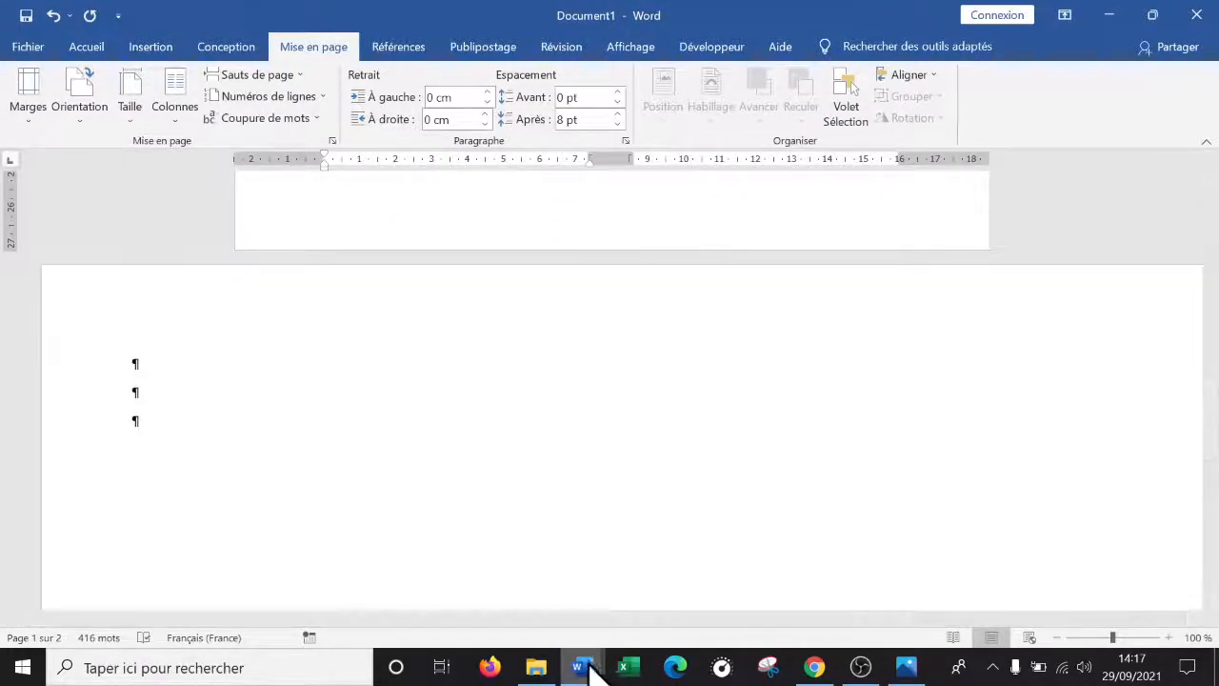
{"action": "left_click", "coordinate": [435, 381]}
{"action": "scroll", "coordinate": [443, 360], "scroll_direction": "up", "scroll_amount": 3}
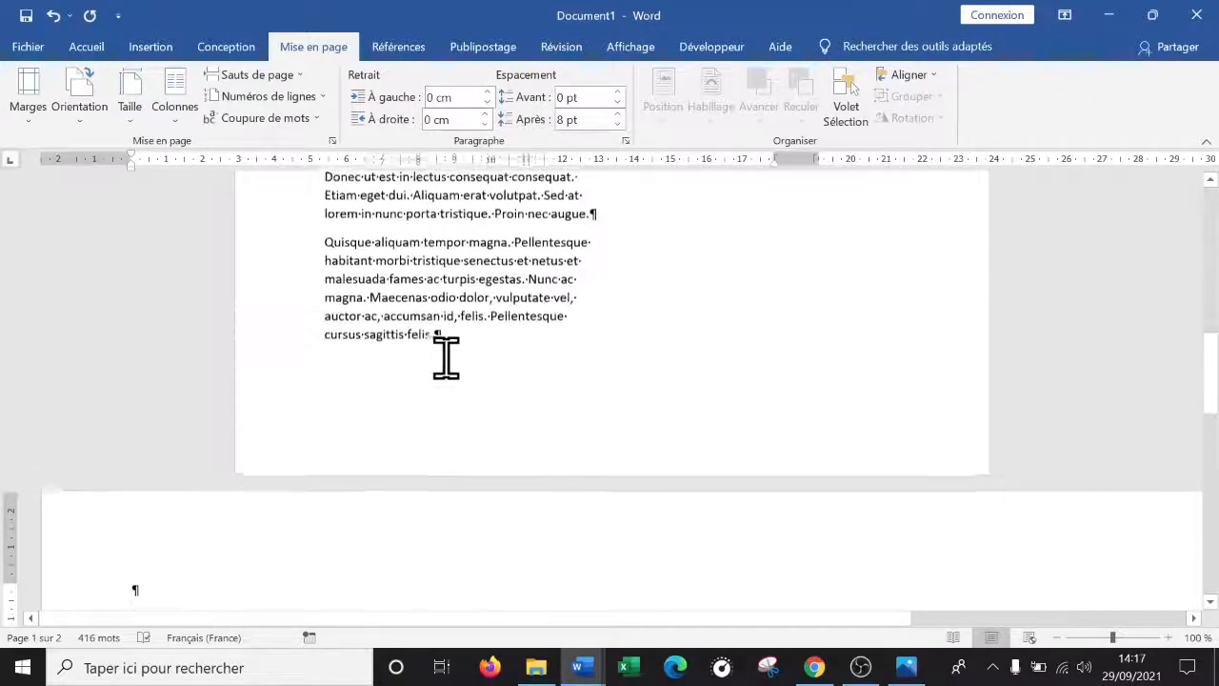
{"action": "scroll", "coordinate": [487, 321], "scroll_direction": "down", "scroll_amount": 3}
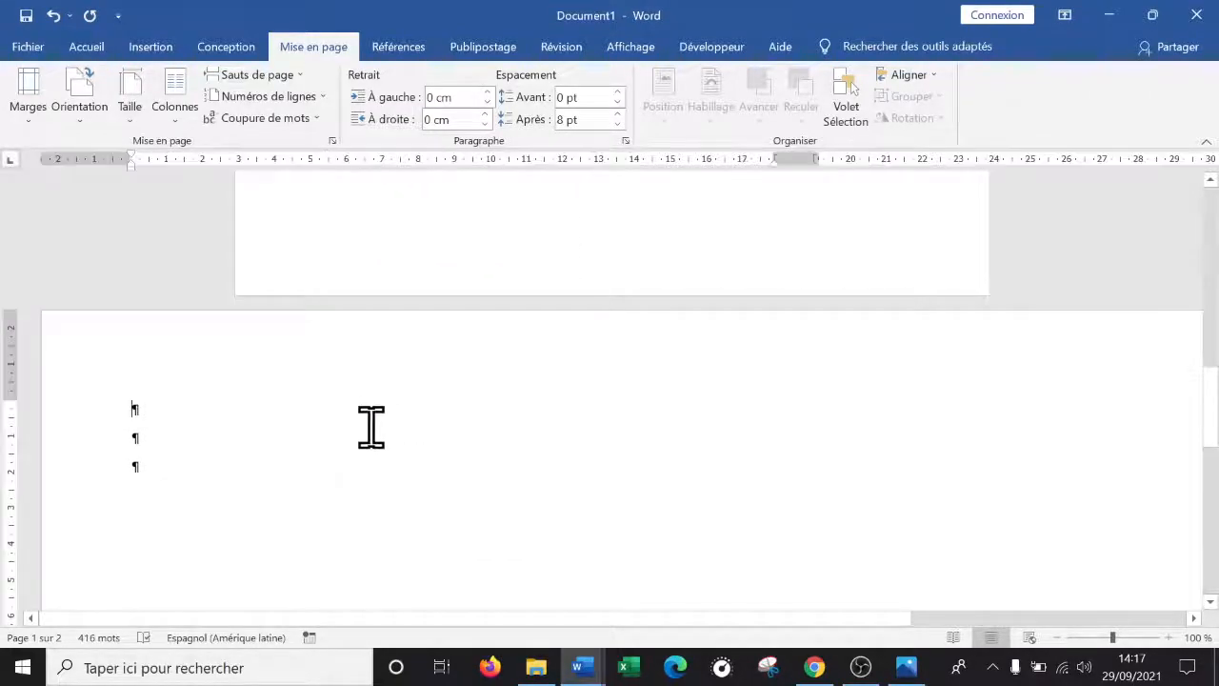
Step: Switch to the document mon atlas - section.docx and go to the table of contents on page 2
{"action": "left_click", "coordinate": [581, 669]}
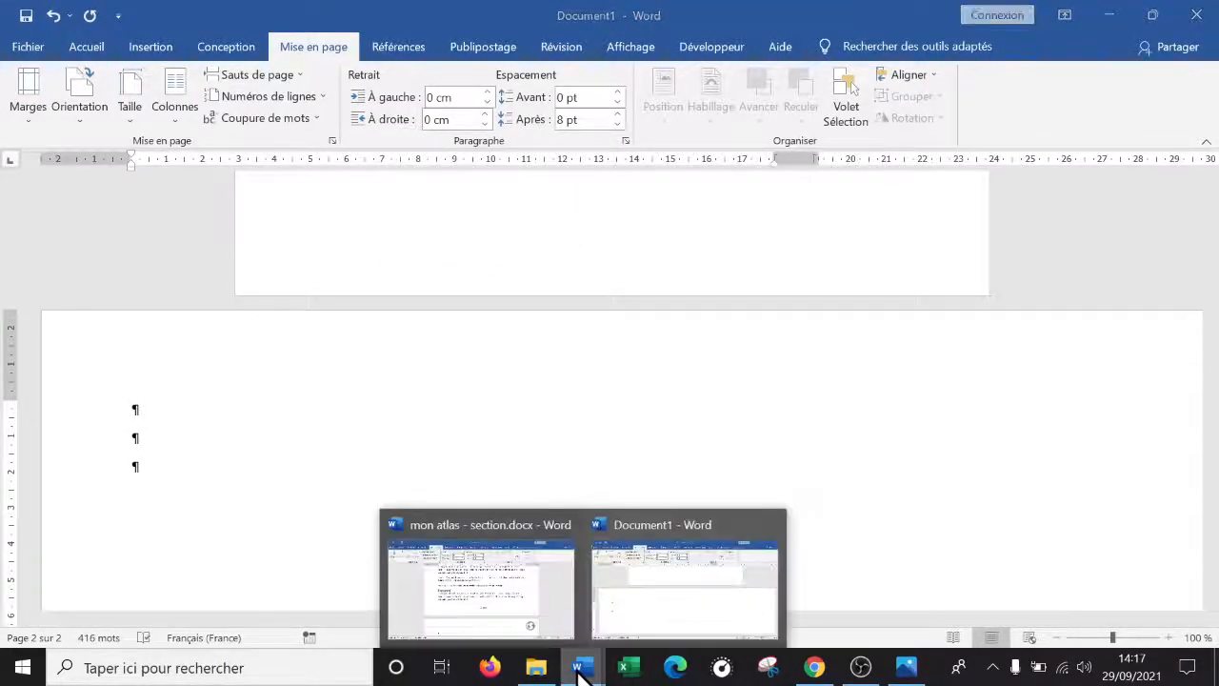
{"action": "left_click", "coordinate": [465, 600]}
{"action": "scroll", "coordinate": [581, 476], "scroll_direction": "up", "scroll_amount": 15}
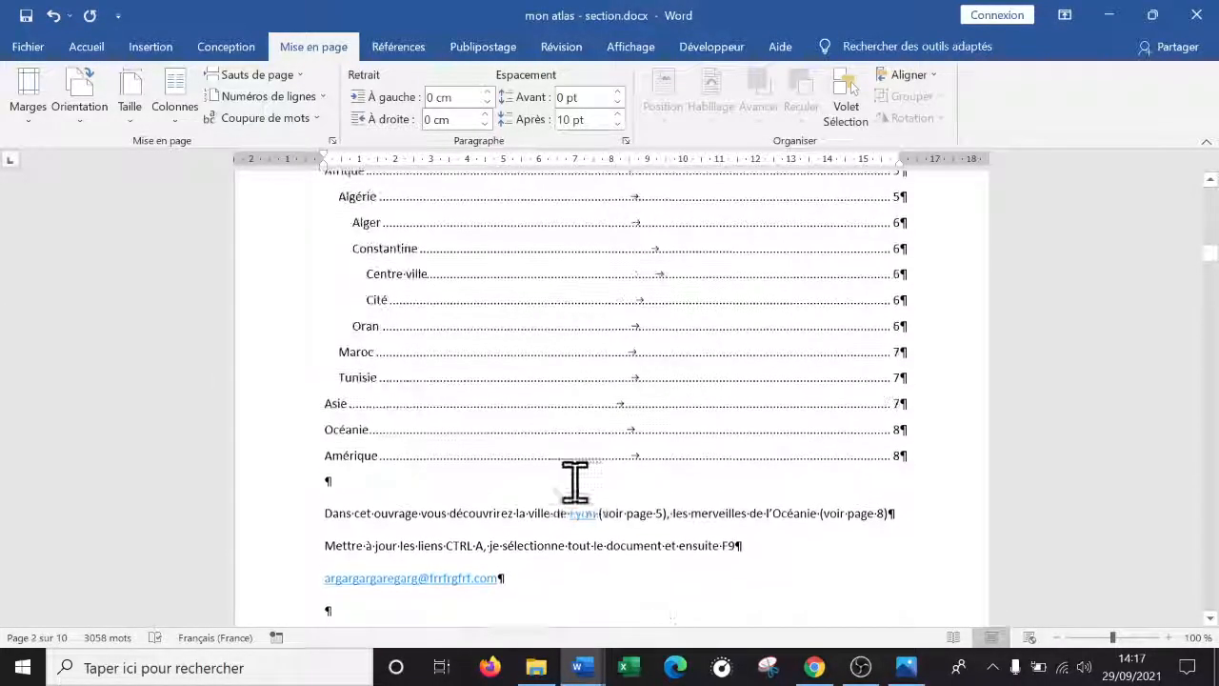
{"action": "scroll", "coordinate": [495, 543], "scroll_direction": "down", "scroll_amount": 7}
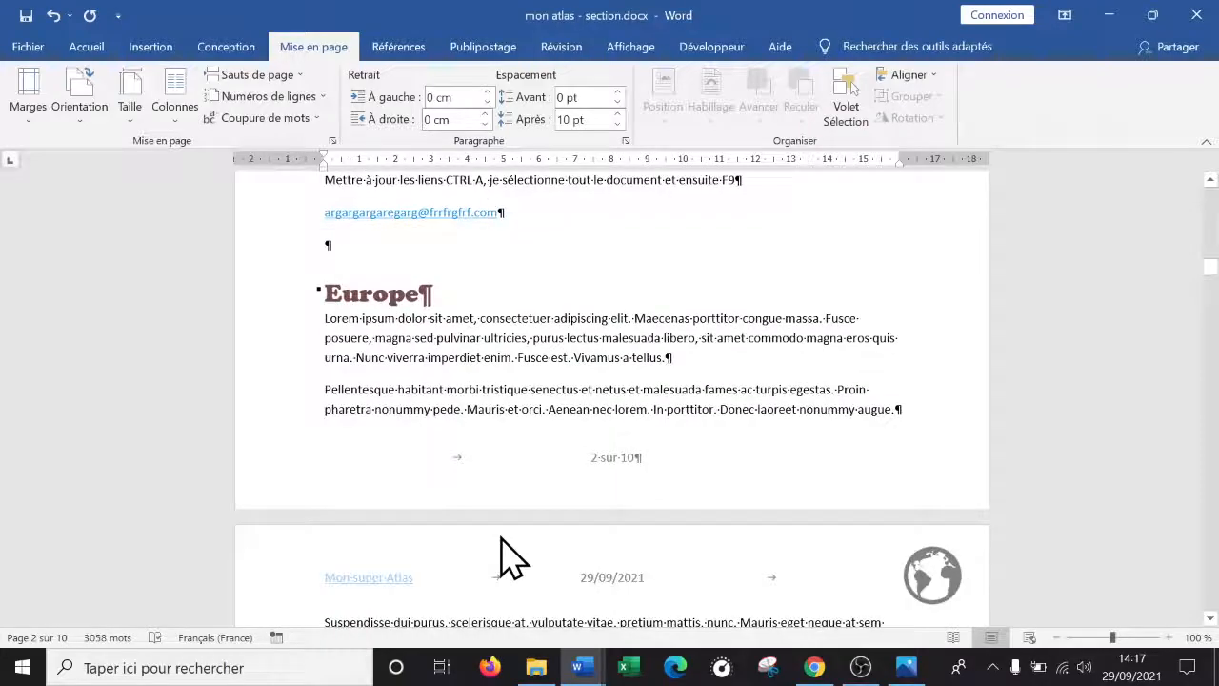
{"action": "scroll", "coordinate": [509, 523], "scroll_direction": "up", "scroll_amount": 15}
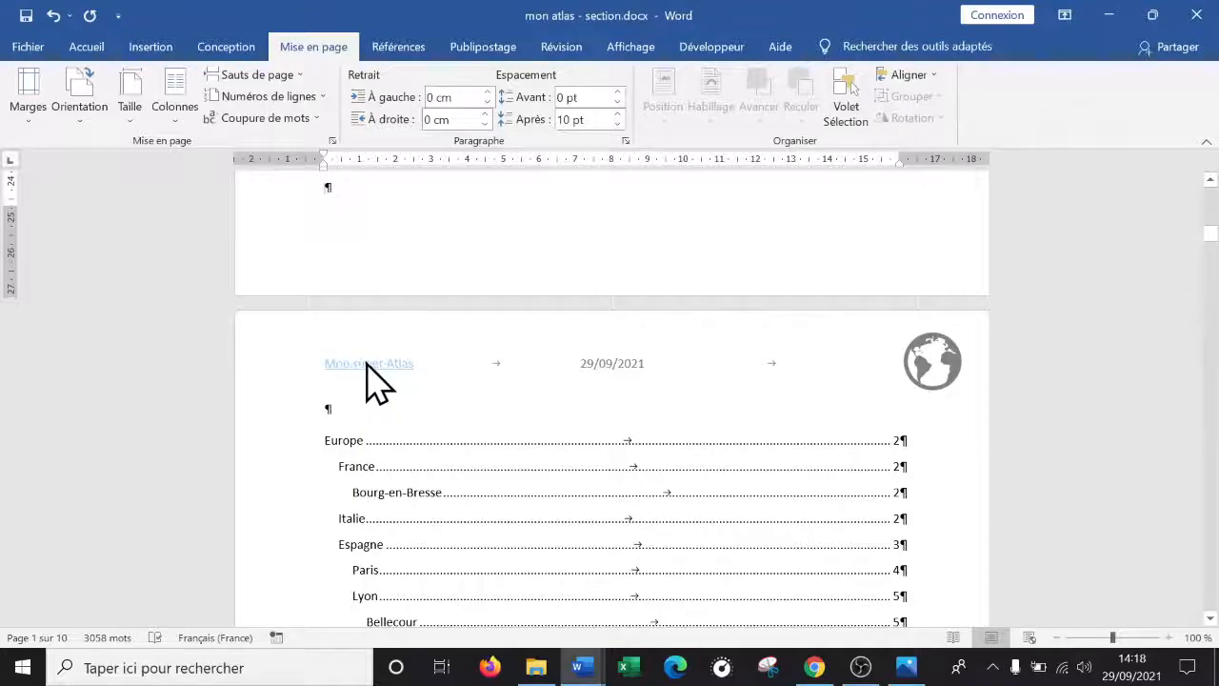
Step: Examine the page headers, the table of contents and the start of the Europe chapter on pages 2 and 3
{"action": "scroll", "coordinate": [365, 360], "scroll_direction": "down", "scroll_amount": 3}
{"action": "scroll", "coordinate": [362, 357], "scroll_direction": "up", "scroll_amount": 3}
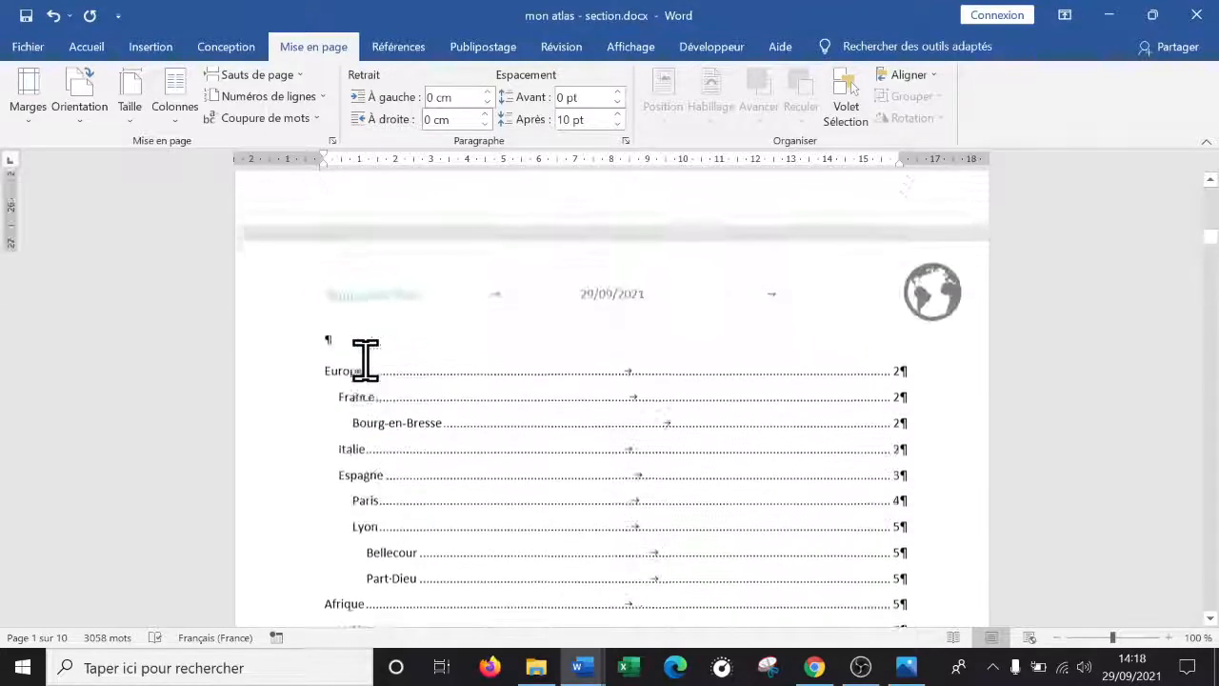
{"action": "scroll", "coordinate": [391, 315], "scroll_direction": "down", "scroll_amount": 5}
{"action": "scroll", "coordinate": [391, 315], "scroll_direction": "up", "scroll_amount": 5}
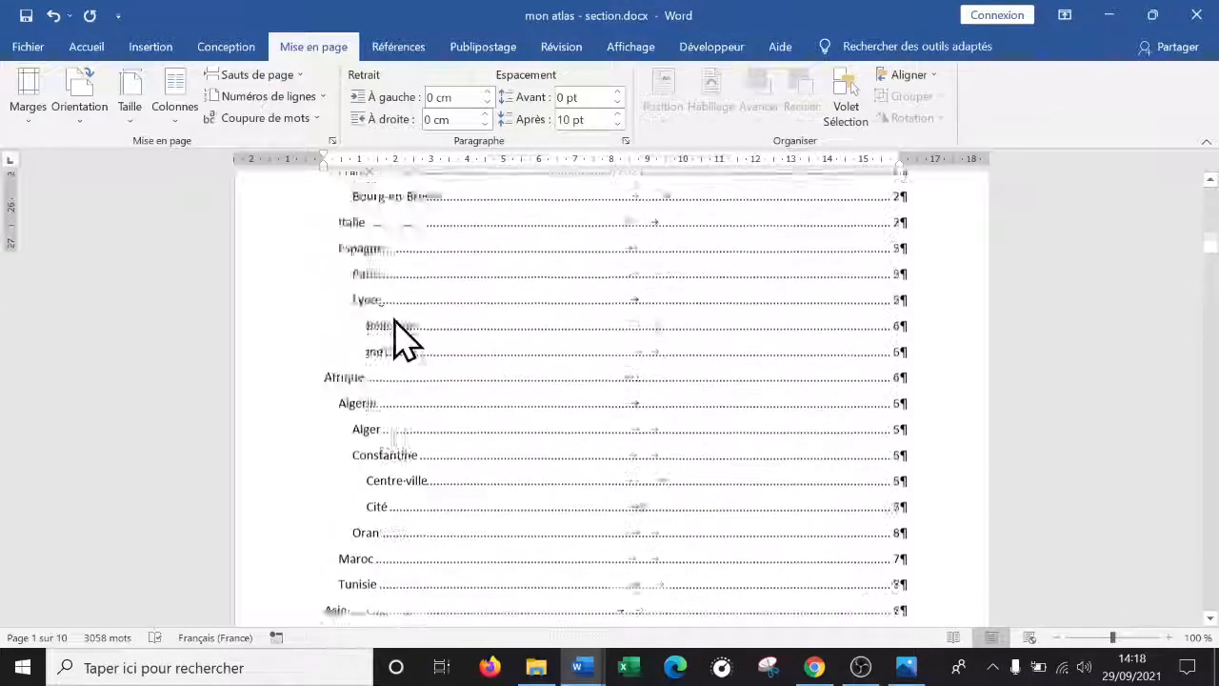
{"action": "scroll", "coordinate": [386, 314], "scroll_direction": "down", "scroll_amount": 9}
{"action": "scroll", "coordinate": [386, 315], "scroll_direction": "up", "scroll_amount": 8}
{"action": "scroll", "coordinate": [386, 295], "scroll_direction": "down", "scroll_amount": 15}
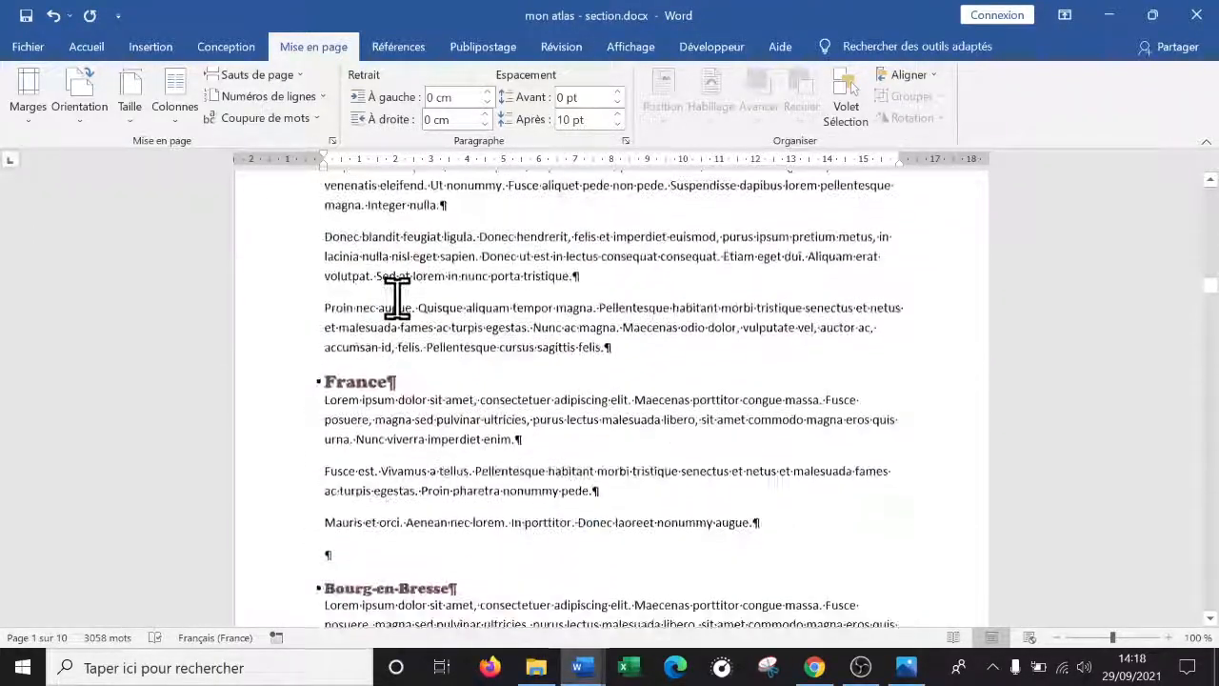
{"action": "scroll", "coordinate": [386, 295], "scroll_direction": "up", "scroll_amount": 3}
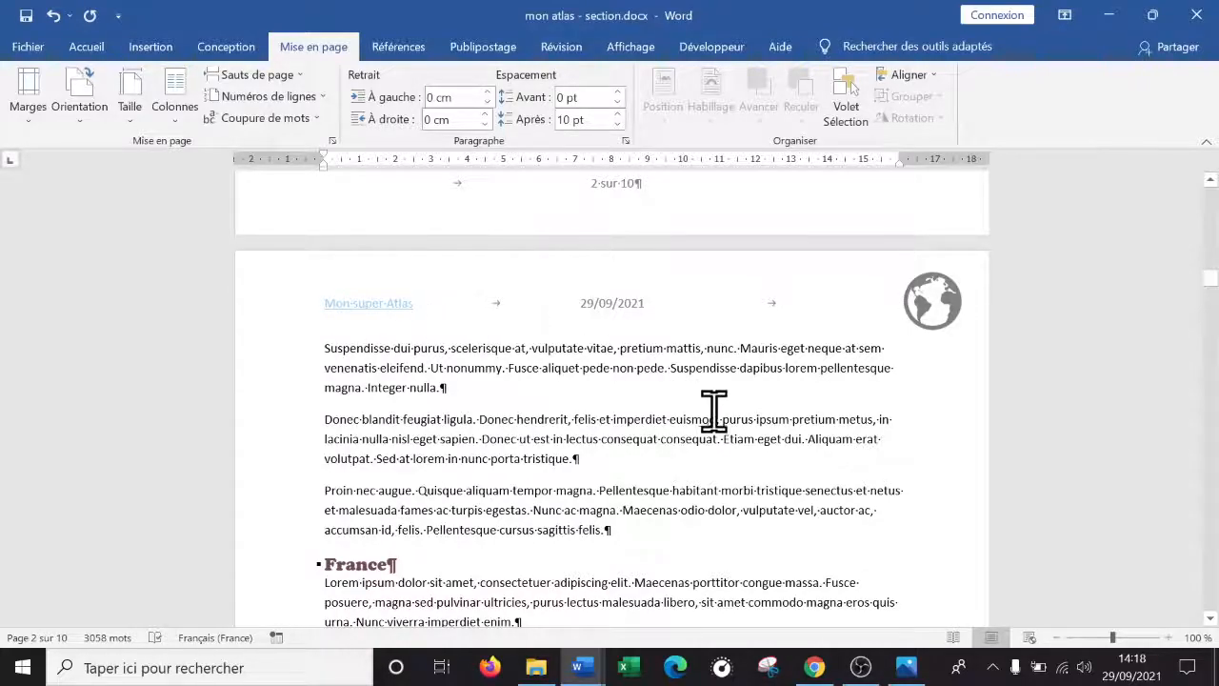
{"action": "scroll", "coordinate": [721, 416], "scroll_direction": "up", "scroll_amount": 5}
{"action": "scroll", "coordinate": [677, 382], "scroll_direction": "up", "scroll_amount": 7}
{"action": "scroll", "coordinate": [677, 383], "scroll_direction": "down", "scroll_amount": 3}
{"action": "scroll", "coordinate": [677, 383], "scroll_direction": "down", "scroll_amount": 10}
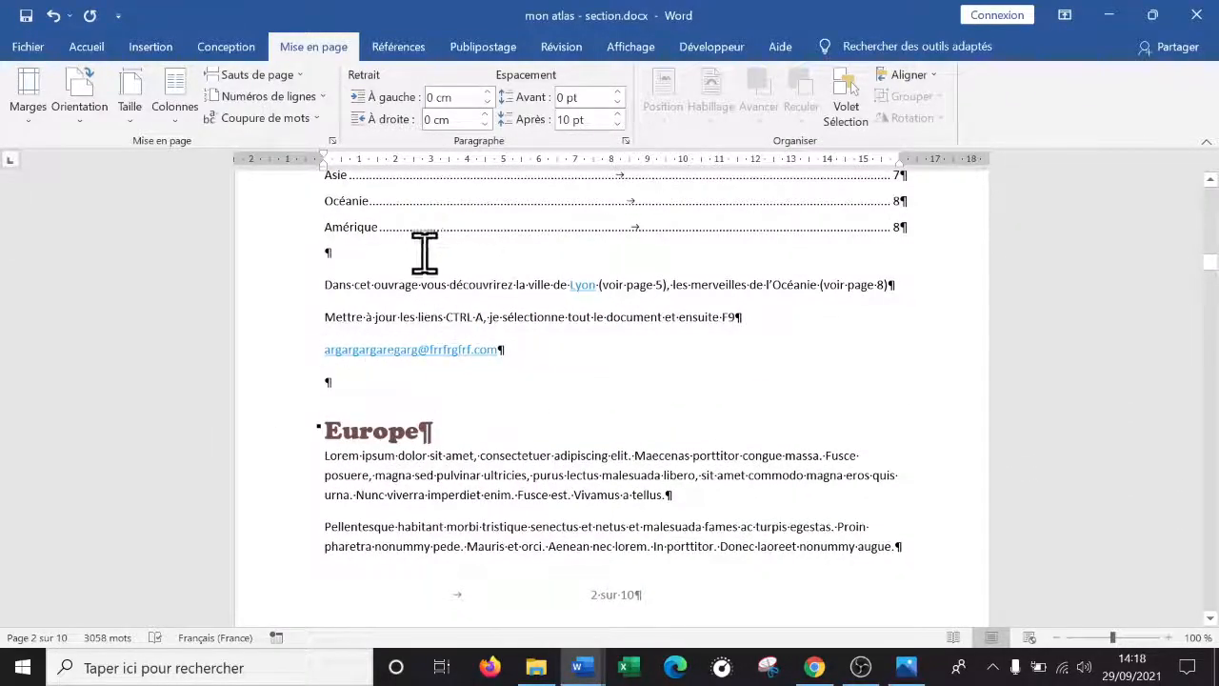
{"action": "scroll", "coordinate": [429, 250], "scroll_direction": "up", "scroll_amount": 9}
{"action": "scroll", "coordinate": [458, 311], "scroll_direction": "down", "scroll_amount": 4}
{"action": "scroll", "coordinate": [458, 311], "scroll_direction": "down", "scroll_amount": 4}
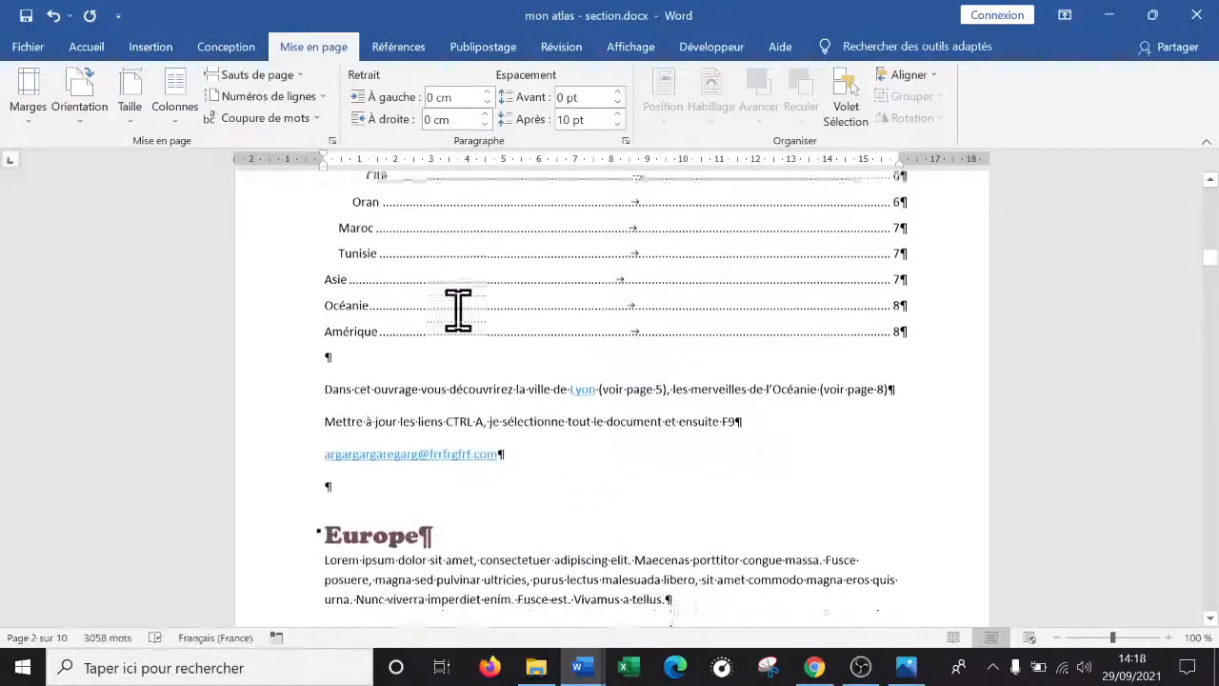
Step: Insert a next-page section break in the empty paragraph just before the Europe heading
{"action": "left_click", "coordinate": [495, 473]}
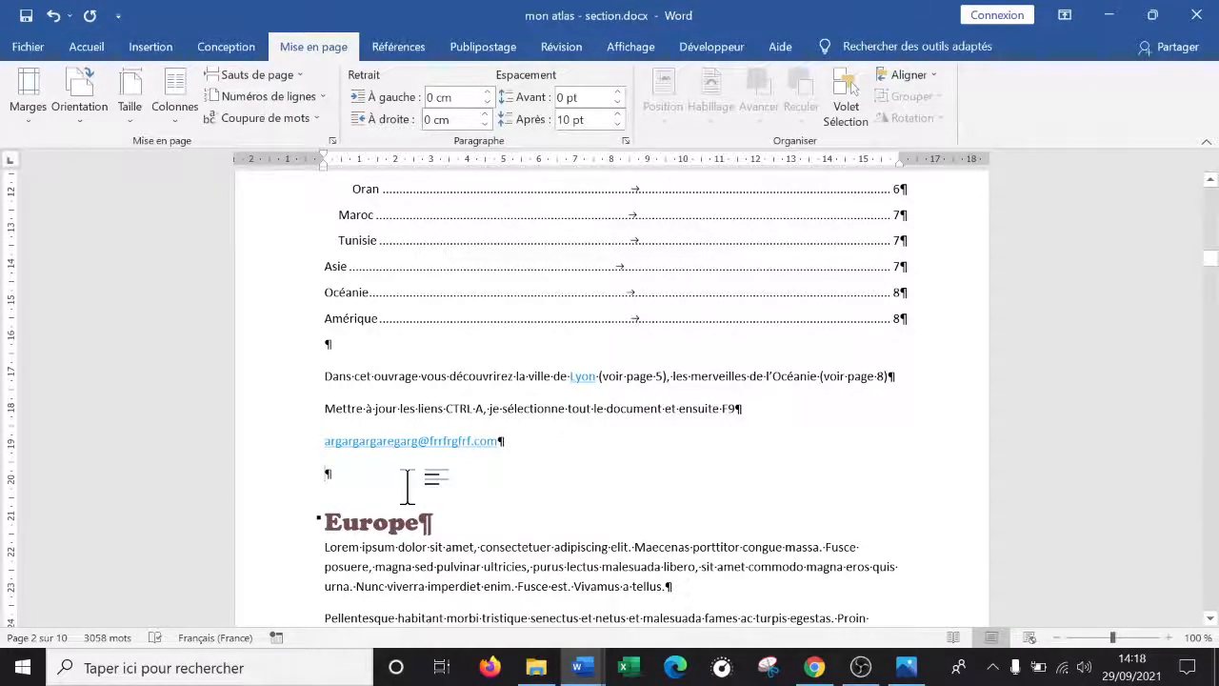
{"action": "left_click", "coordinate": [328, 515]}
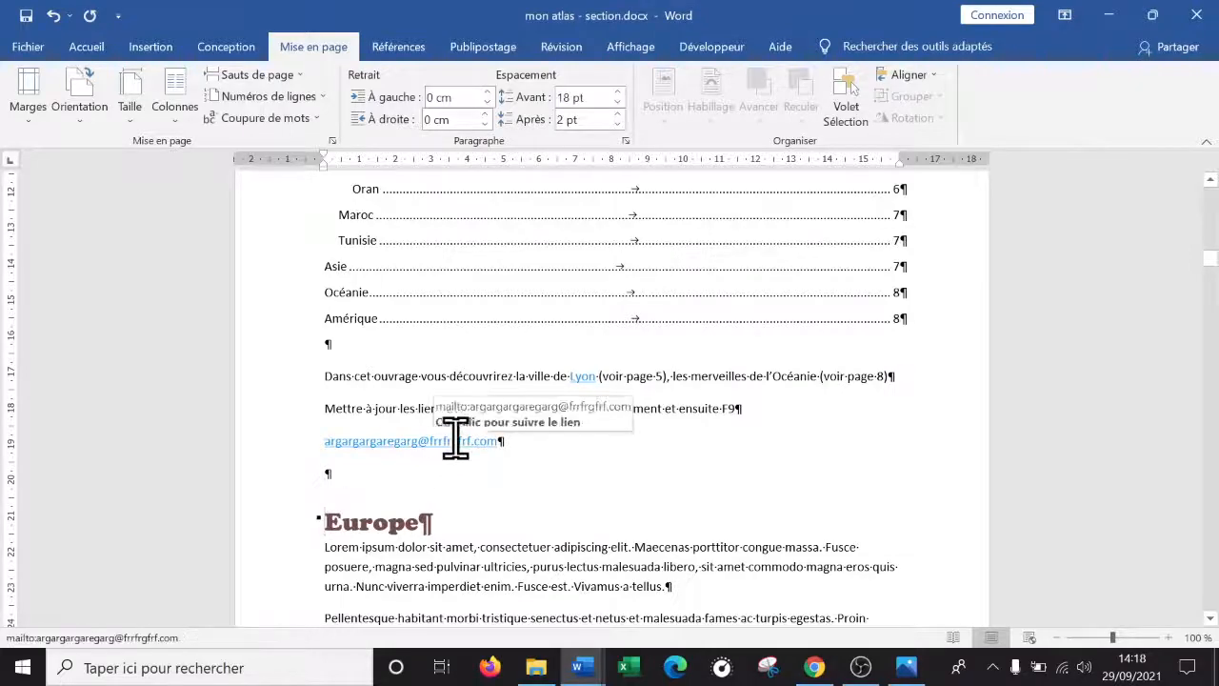
{"action": "left_click", "coordinate": [135, 45]}
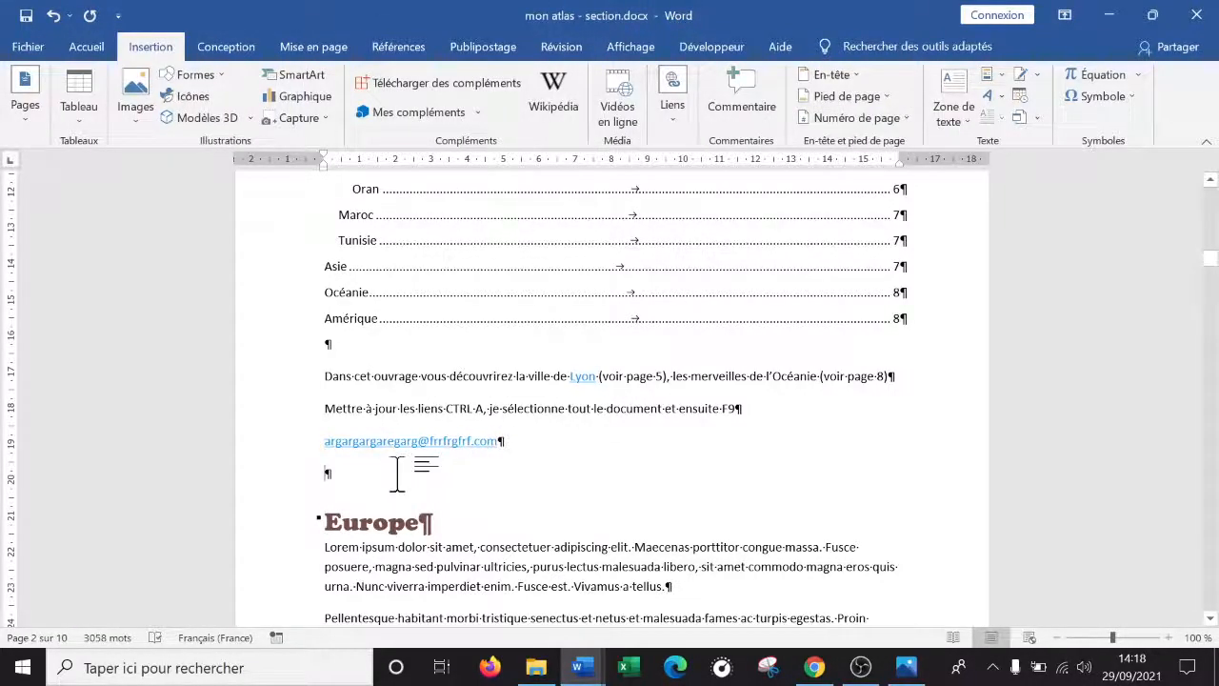
{"action": "left_click", "coordinate": [316, 521]}
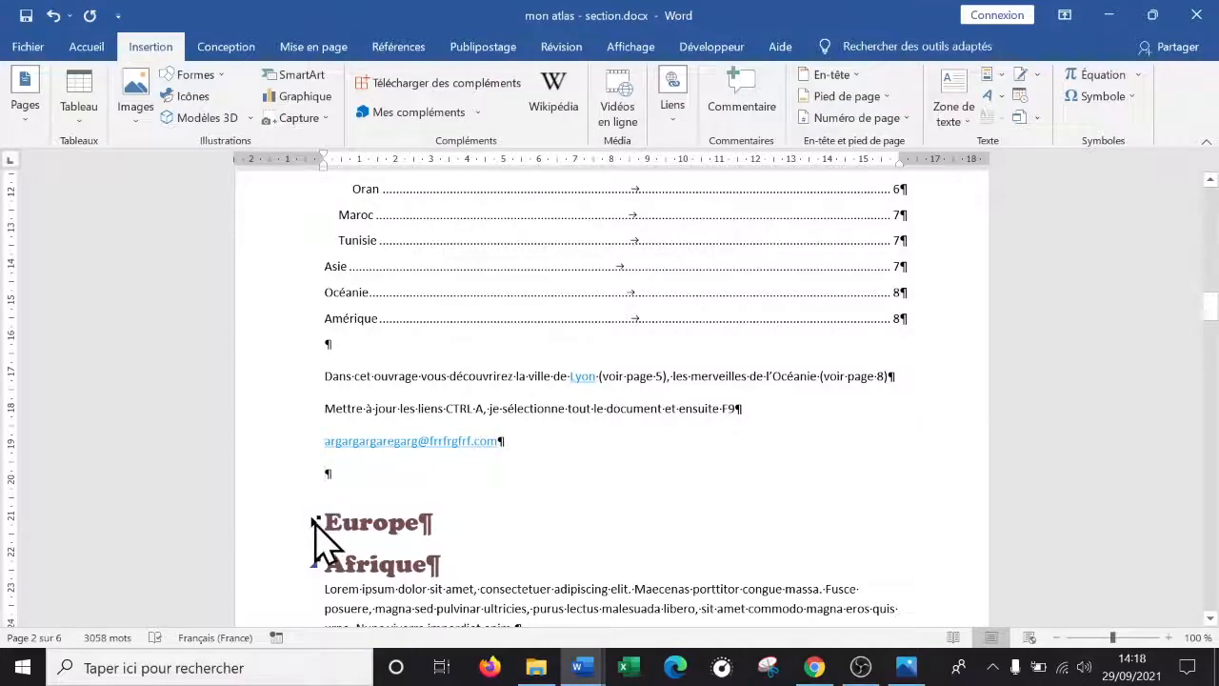
{"action": "left_click", "coordinate": [315, 521]}
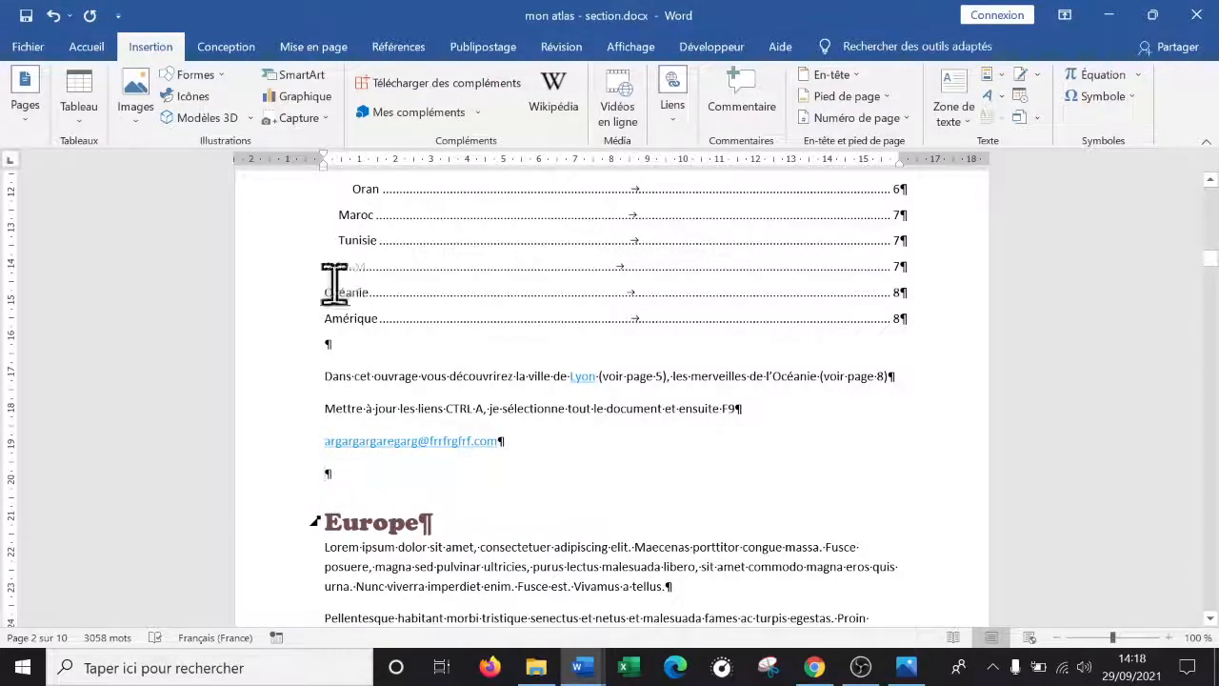
{"action": "left_click", "coordinate": [328, 53]}
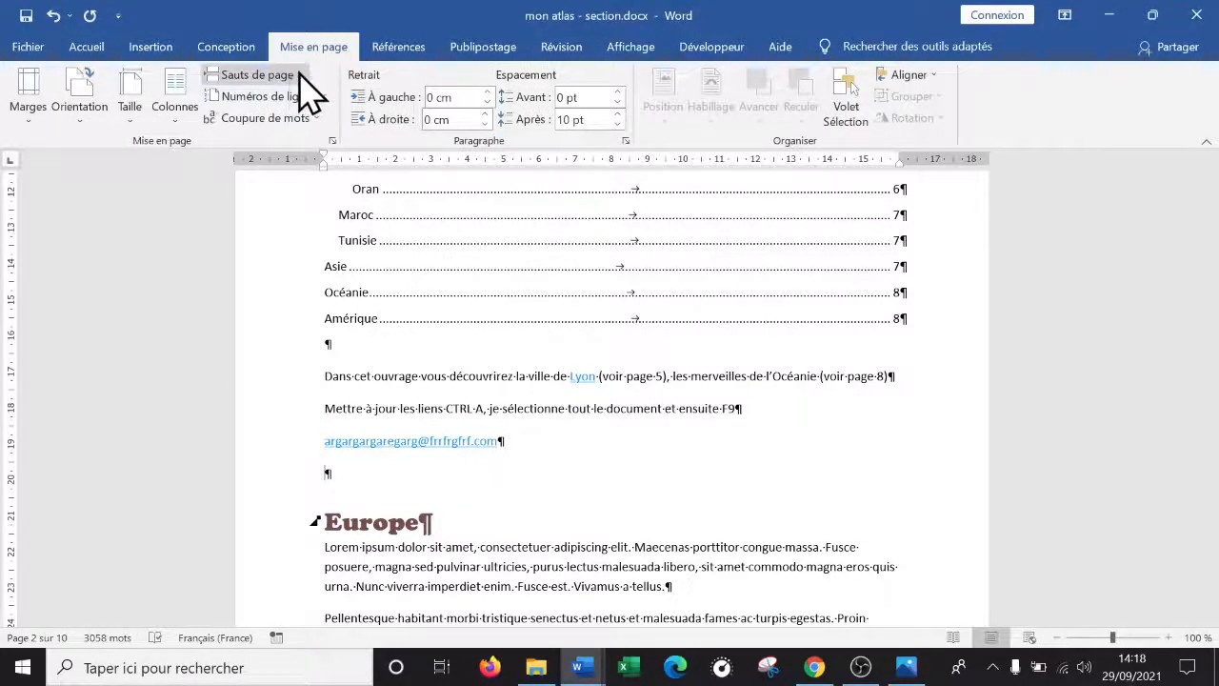
{"action": "left_click", "coordinate": [258, 75]}
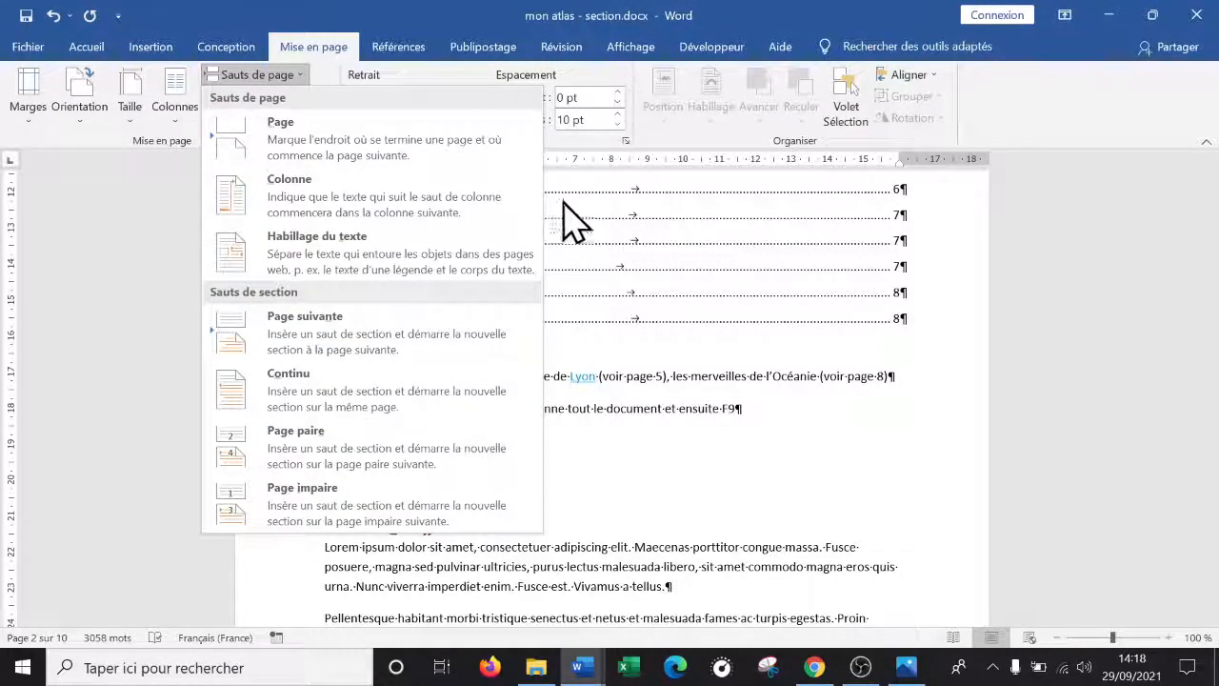
{"action": "left_click", "coordinate": [381, 343]}
{"action": "scroll", "coordinate": [530, 463], "scroll_direction": "down", "scroll_amount": 7}
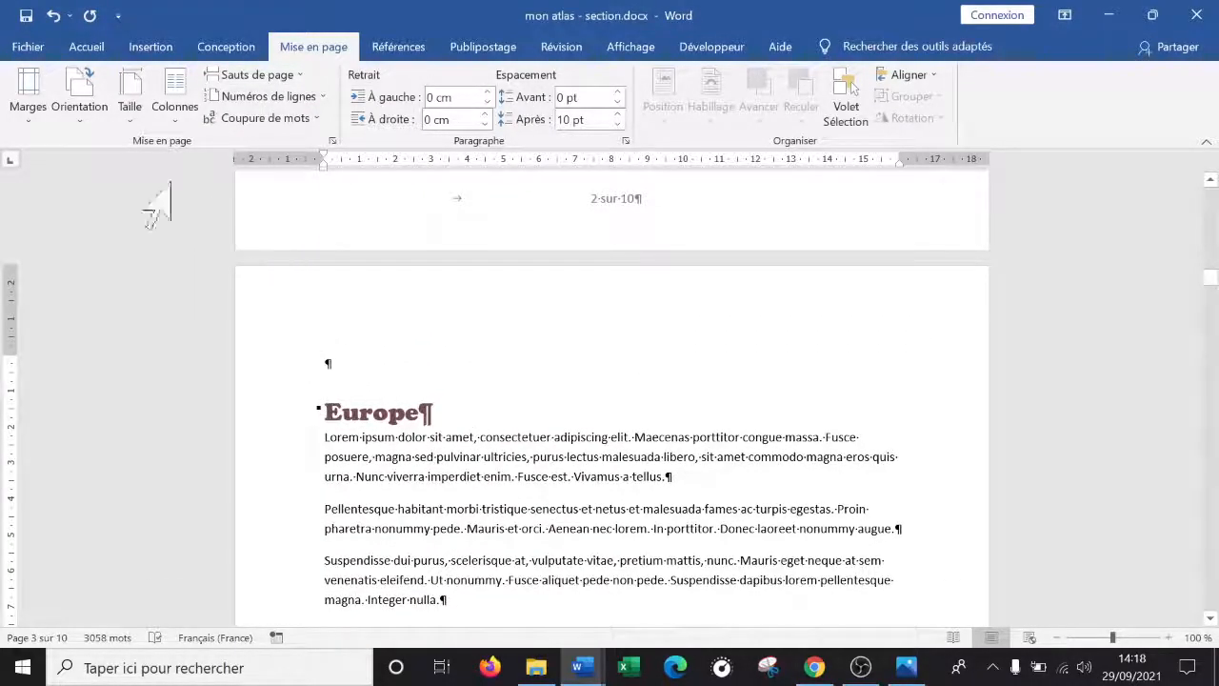
Step: Toggle the formatting marks and check the section break mark at the end of the page 2 text
{"action": "left_click", "coordinate": [90, 48]}
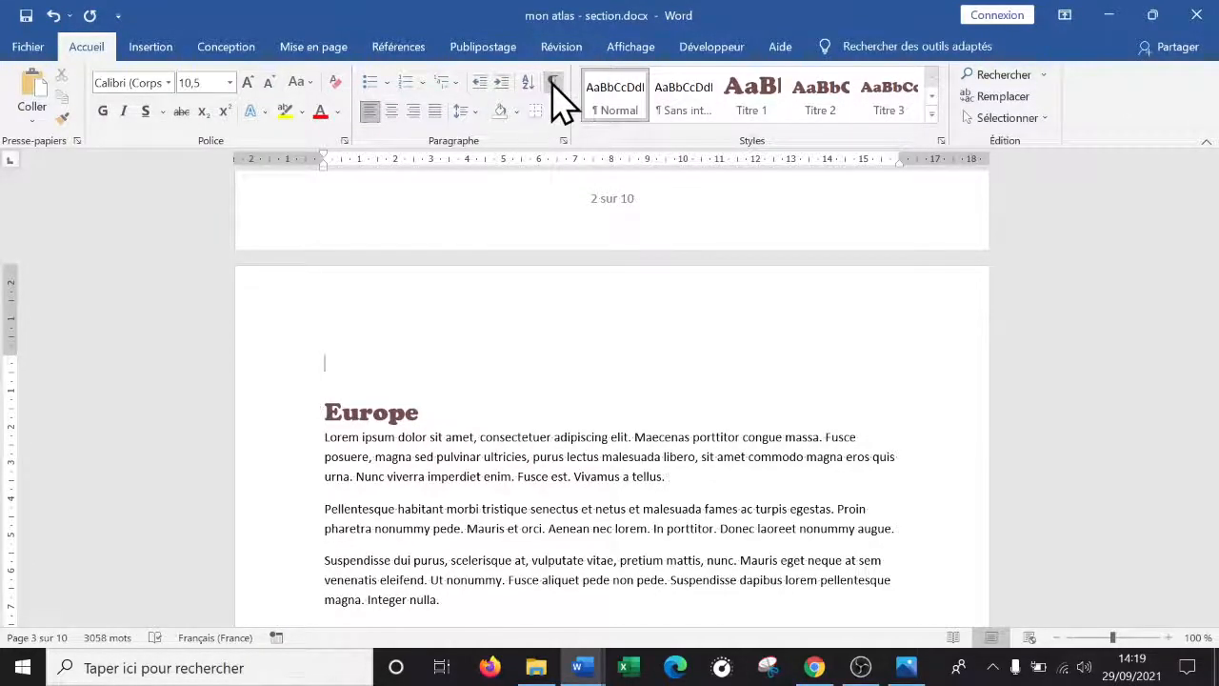
{"action": "scroll", "coordinate": [553, 202], "scroll_direction": "up", "scroll_amount": 7}
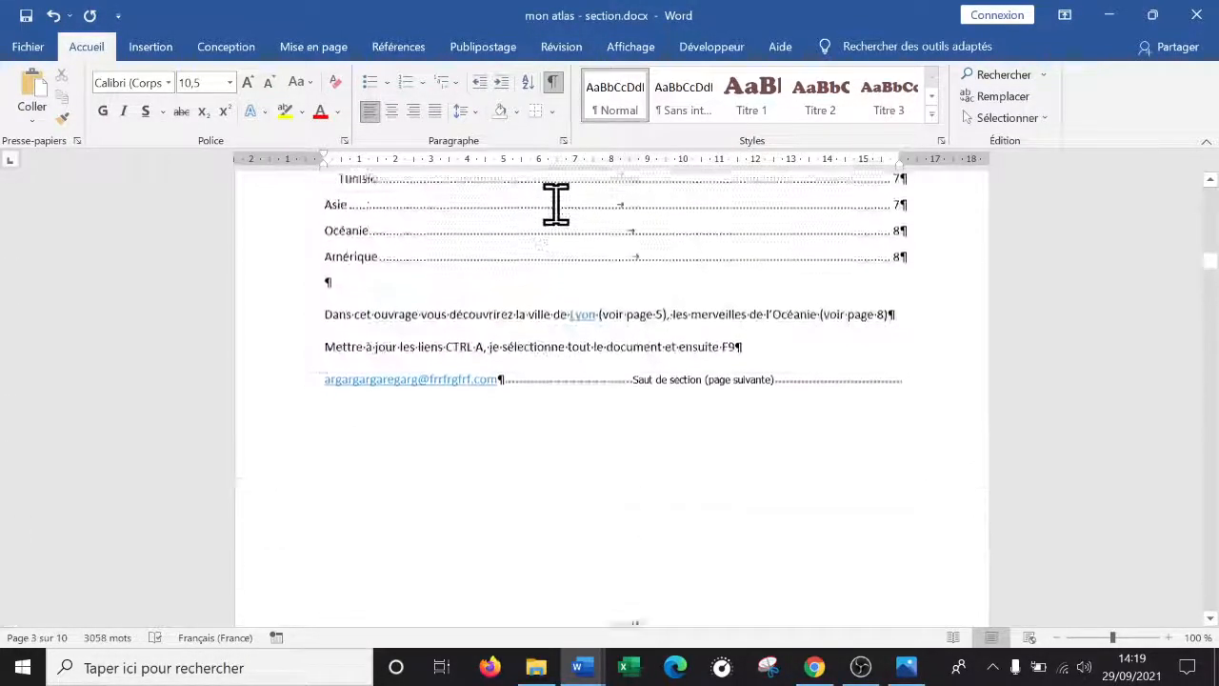
{"action": "scroll", "coordinate": [324, 468], "scroll_direction": "down", "scroll_amount": 5}
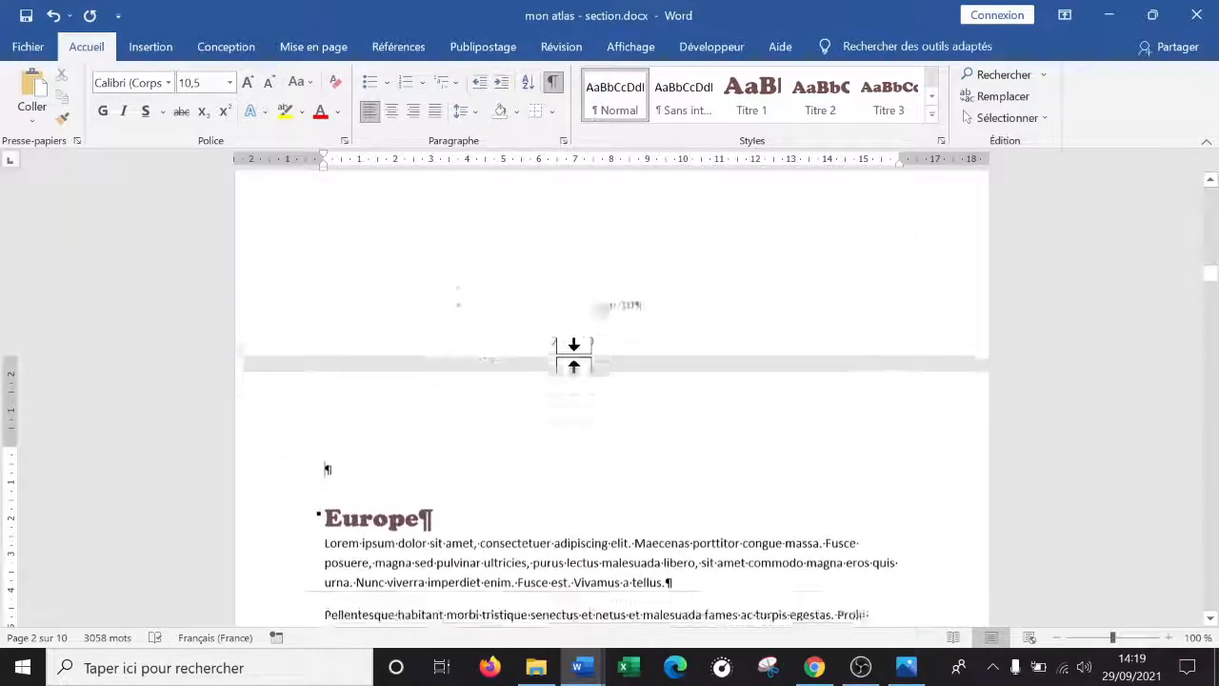
Step: Delete the empty paragraph above the Europe heading on page 3
{"action": "left_click", "coordinate": [315, 503]}
{"action": "left_click", "coordinate": [335, 495]}
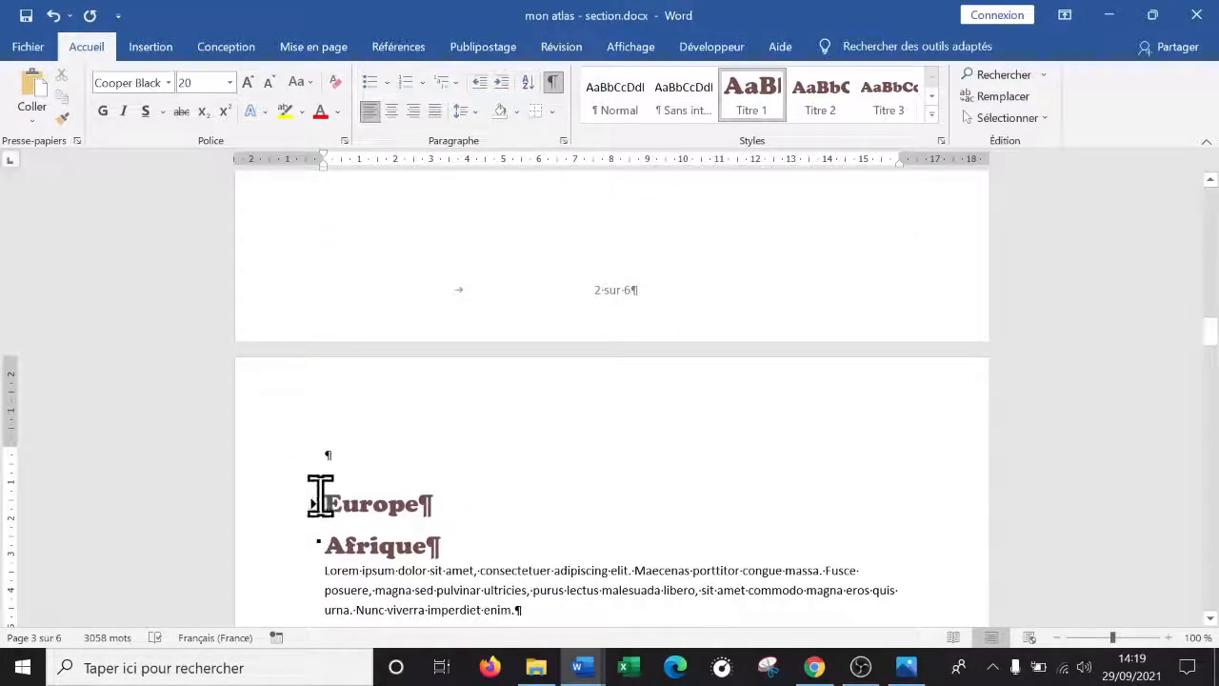
{"action": "left_click", "coordinate": [315, 503]}
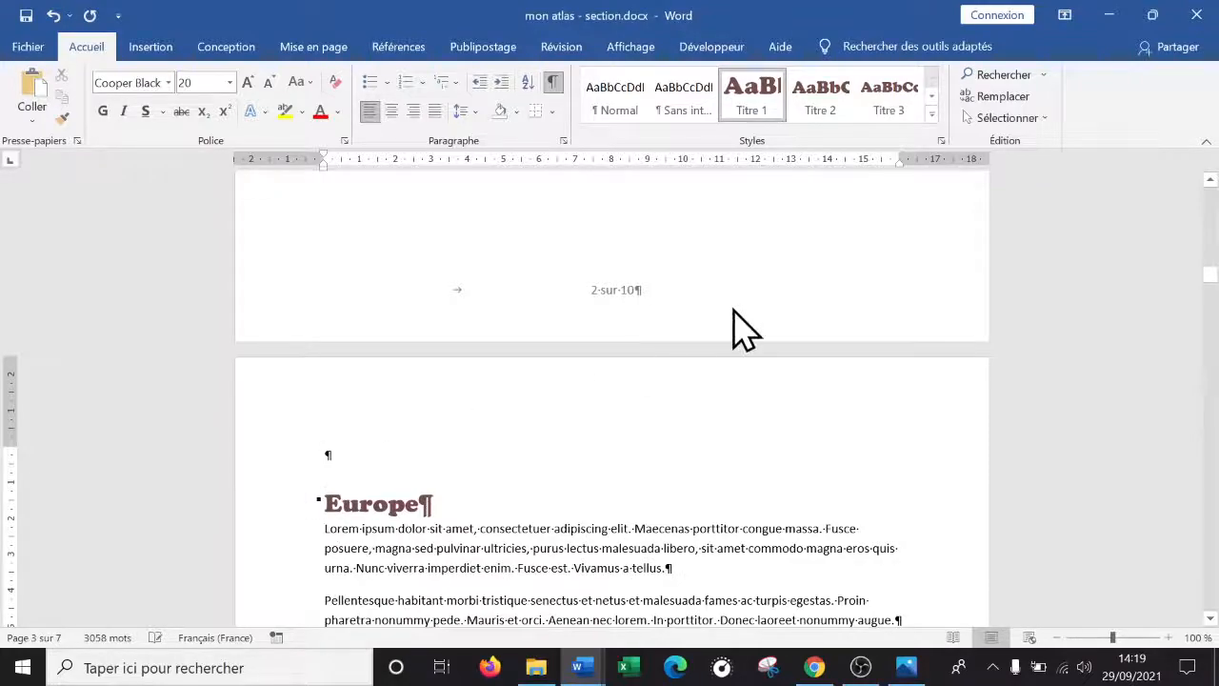
{"action": "key", "text": "BackSpace"}
{"action": "scroll", "coordinate": [670, 427], "scroll_direction": "up", "scroll_amount": 6}
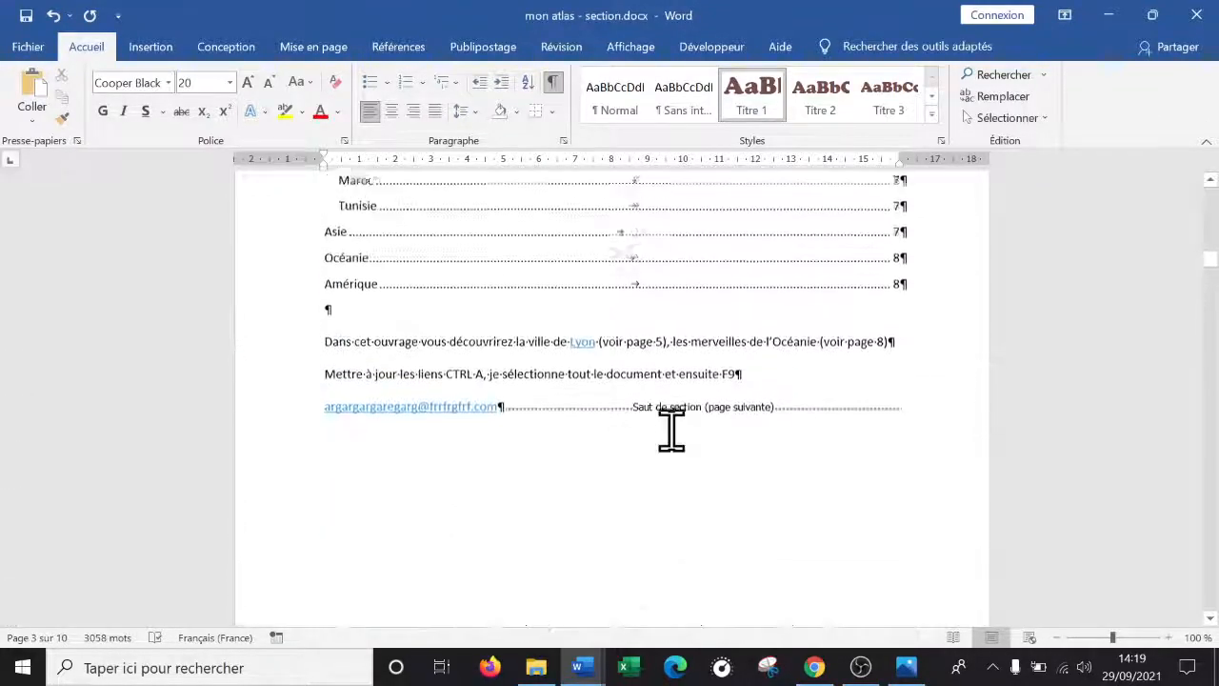
{"action": "scroll", "coordinate": [654, 407], "scroll_direction": "down", "scroll_amount": 6}
{"action": "scroll", "coordinate": [654, 407], "scroll_direction": "down", "scroll_amount": 2}
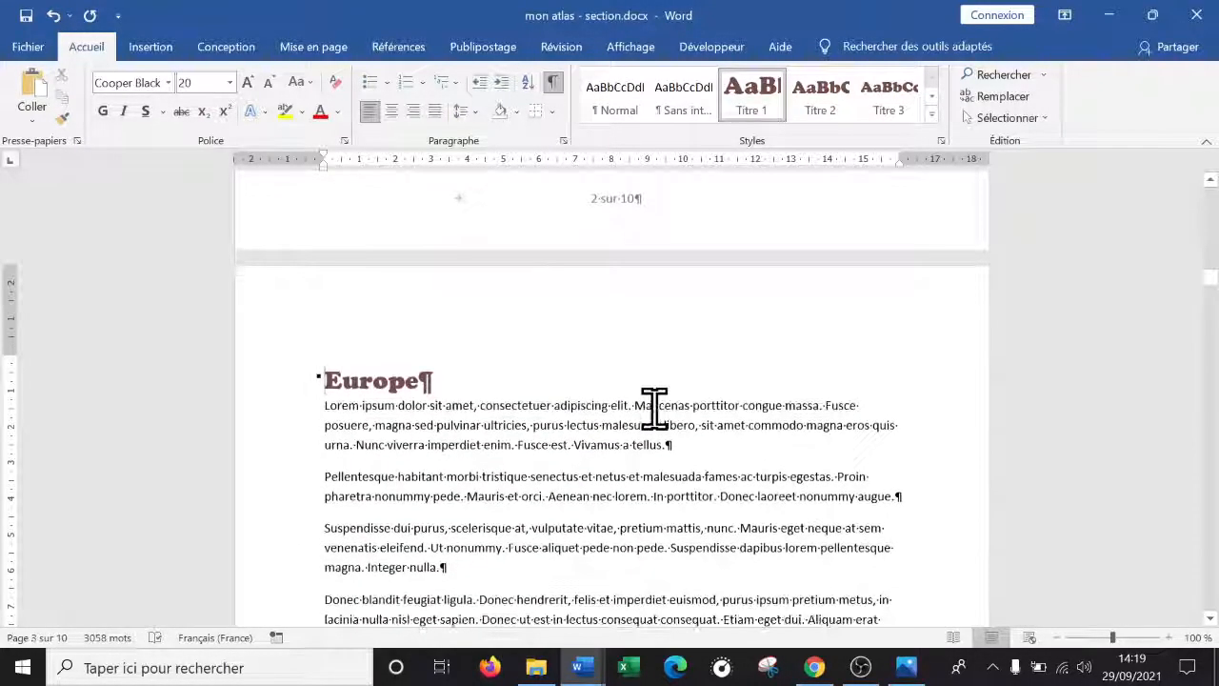
Step: Look through the pages from the table of contents to the start of the Afrique chapter
{"action": "scroll", "coordinate": [654, 407], "scroll_direction": "down", "scroll_amount": 15}
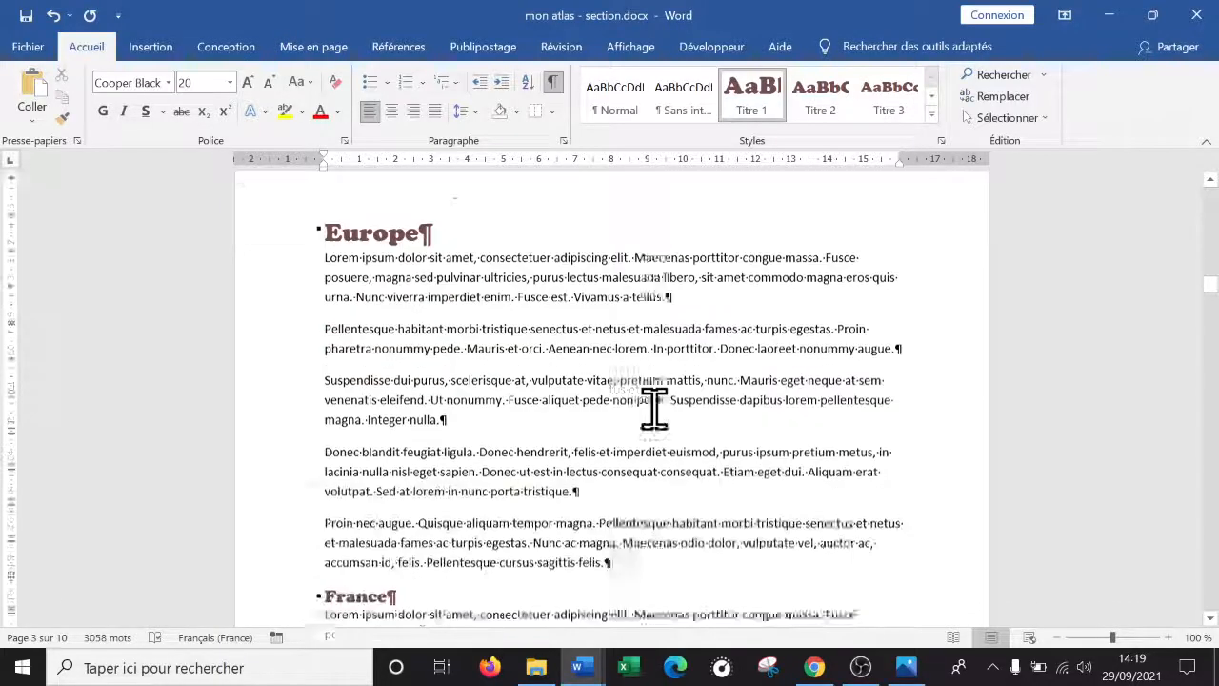
{"action": "scroll", "coordinate": [655, 409], "scroll_direction": "up", "scroll_amount": 14}
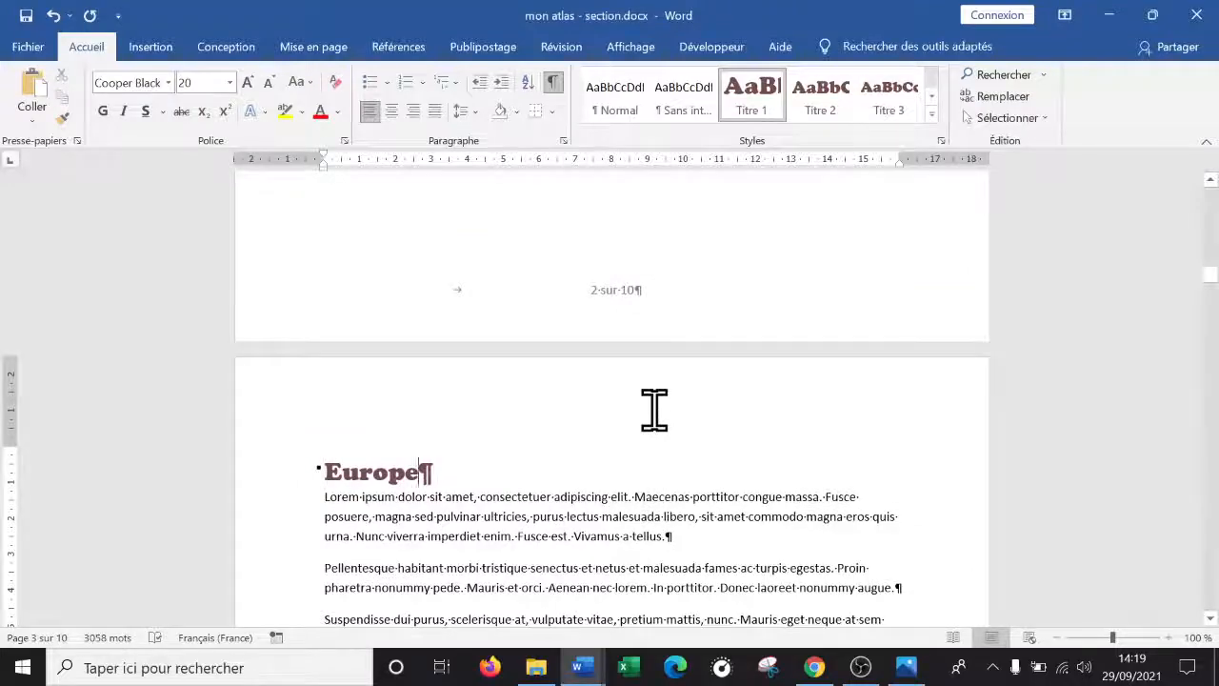
{"action": "scroll", "coordinate": [630, 393], "scroll_direction": "up", "scroll_amount": 15}
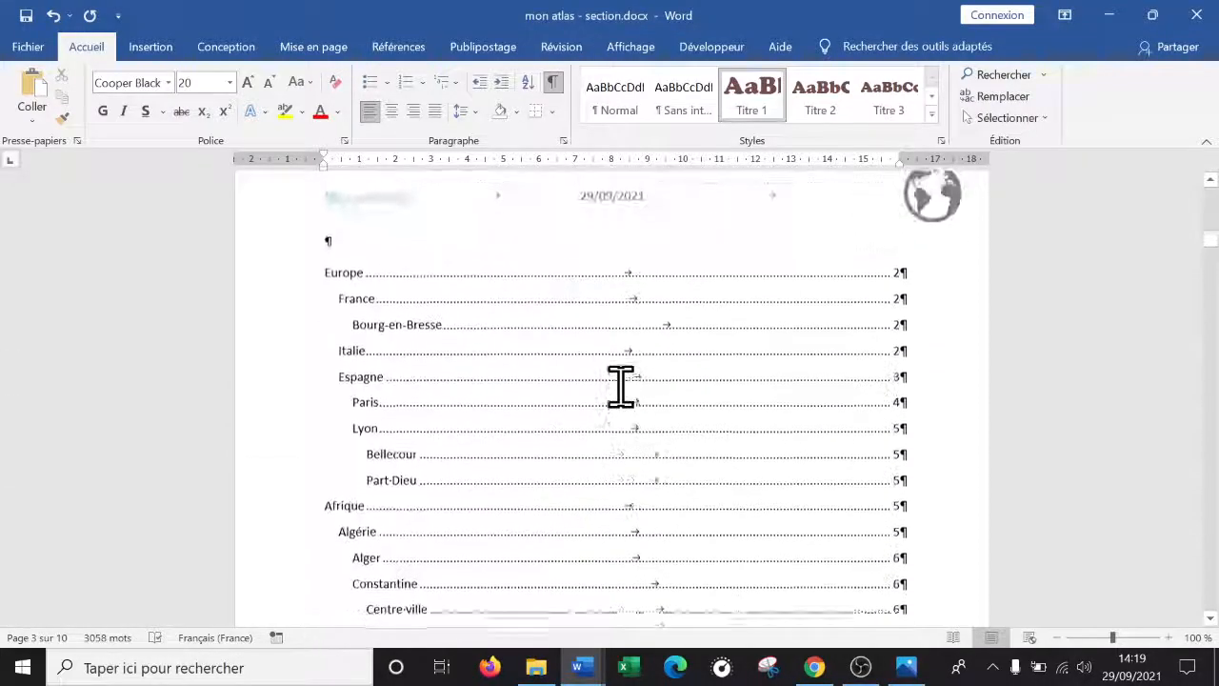
{"action": "scroll", "coordinate": [620, 386], "scroll_direction": "down", "scroll_amount": 18}
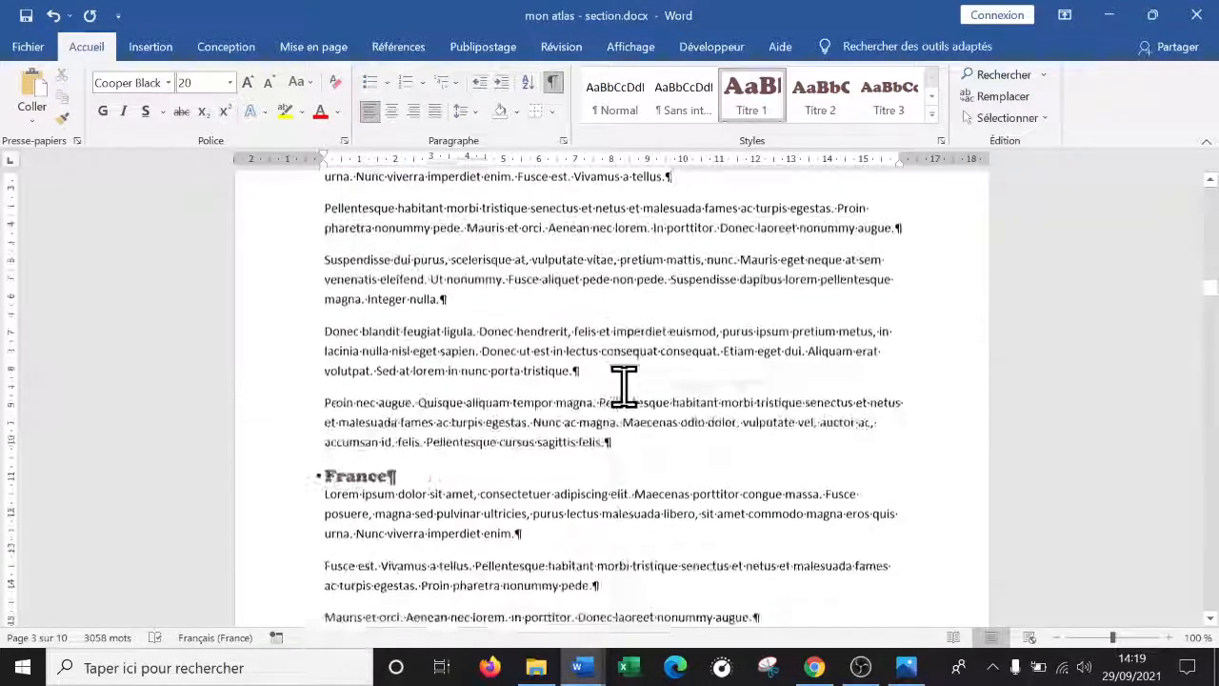
{"action": "scroll", "coordinate": [624, 400], "scroll_direction": "down", "scroll_amount": 18}
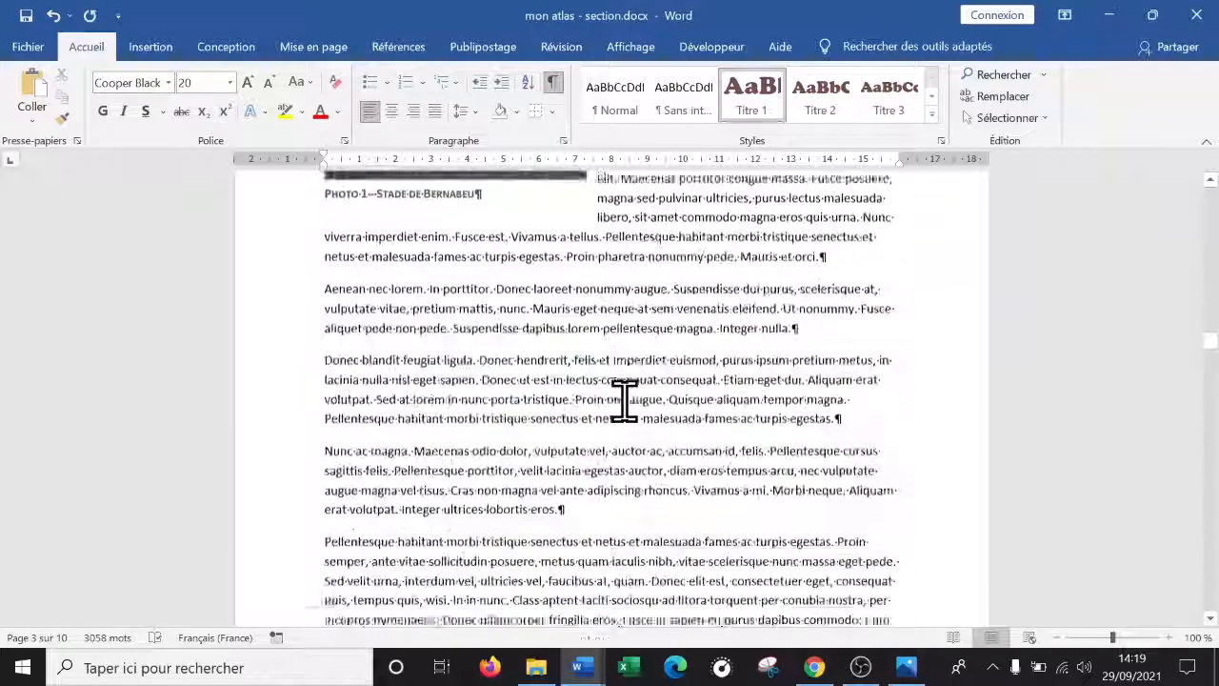
{"action": "scroll", "coordinate": [628, 405], "scroll_direction": "down", "scroll_amount": 20}
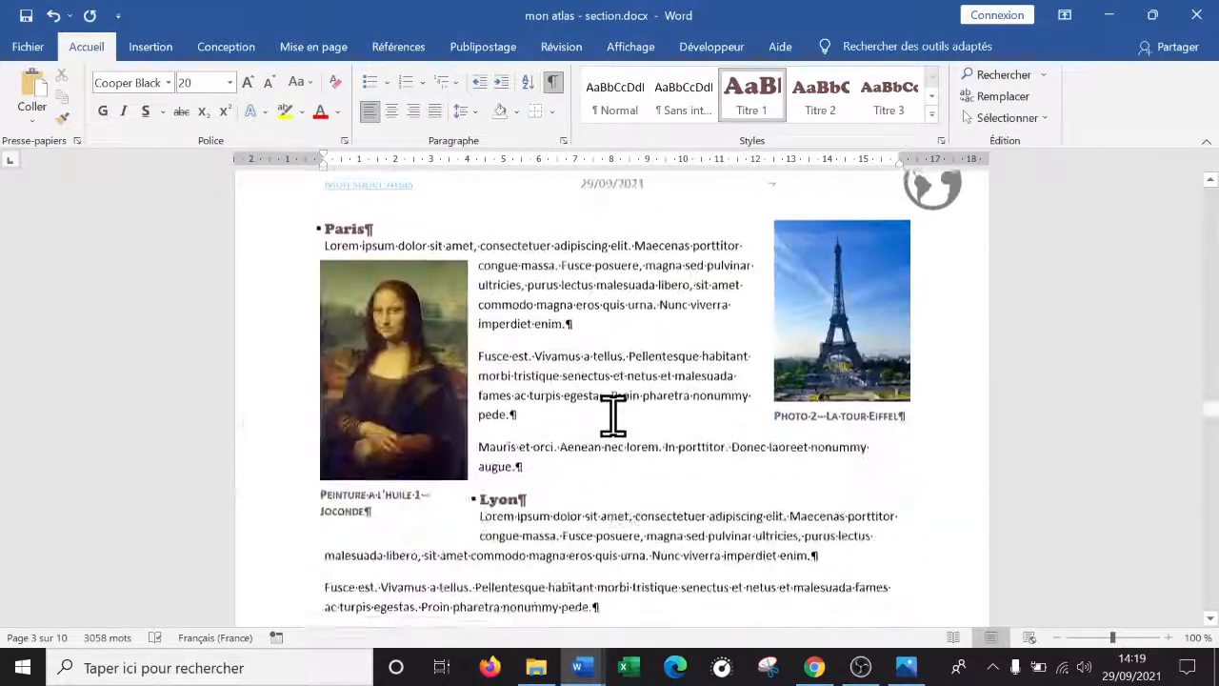
{"action": "scroll", "coordinate": [614, 417], "scroll_direction": "down", "scroll_amount": 12}
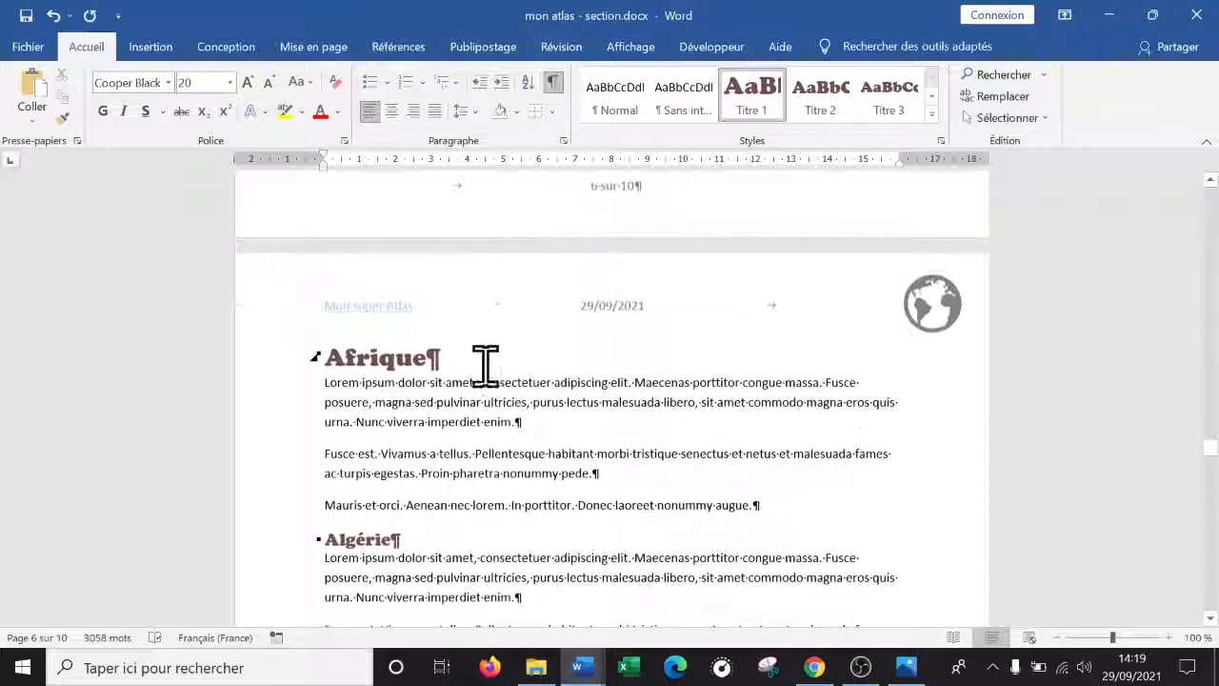
Step: Insert a next-page section break in the empty paragraph just before the Afrique heading
{"action": "scroll", "coordinate": [483, 329], "scroll_direction": "up", "scroll_amount": 5}
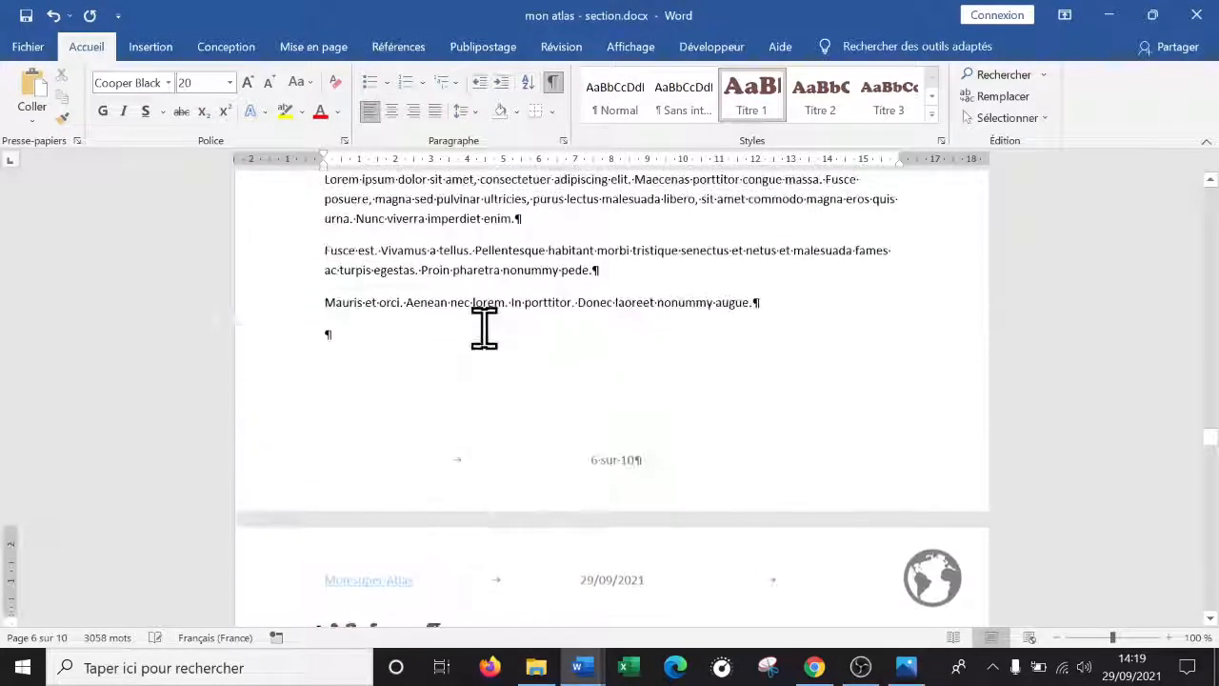
{"action": "left_click", "coordinate": [436, 350]}
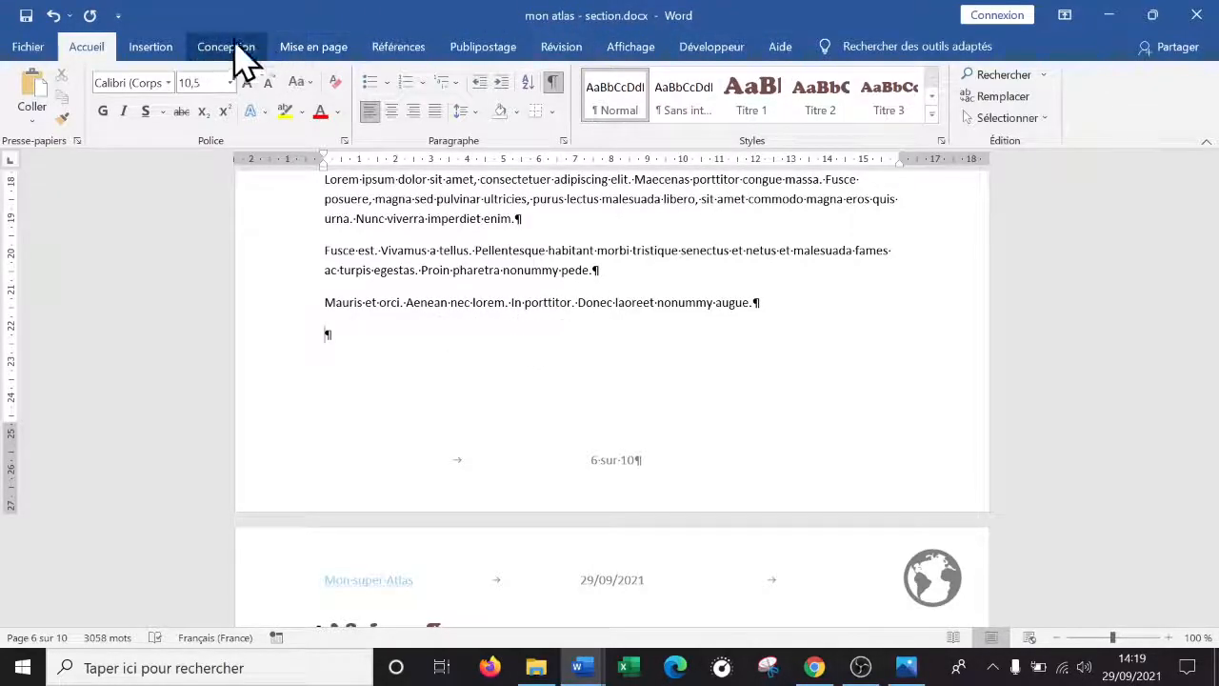
{"action": "left_click", "coordinate": [344, 43]}
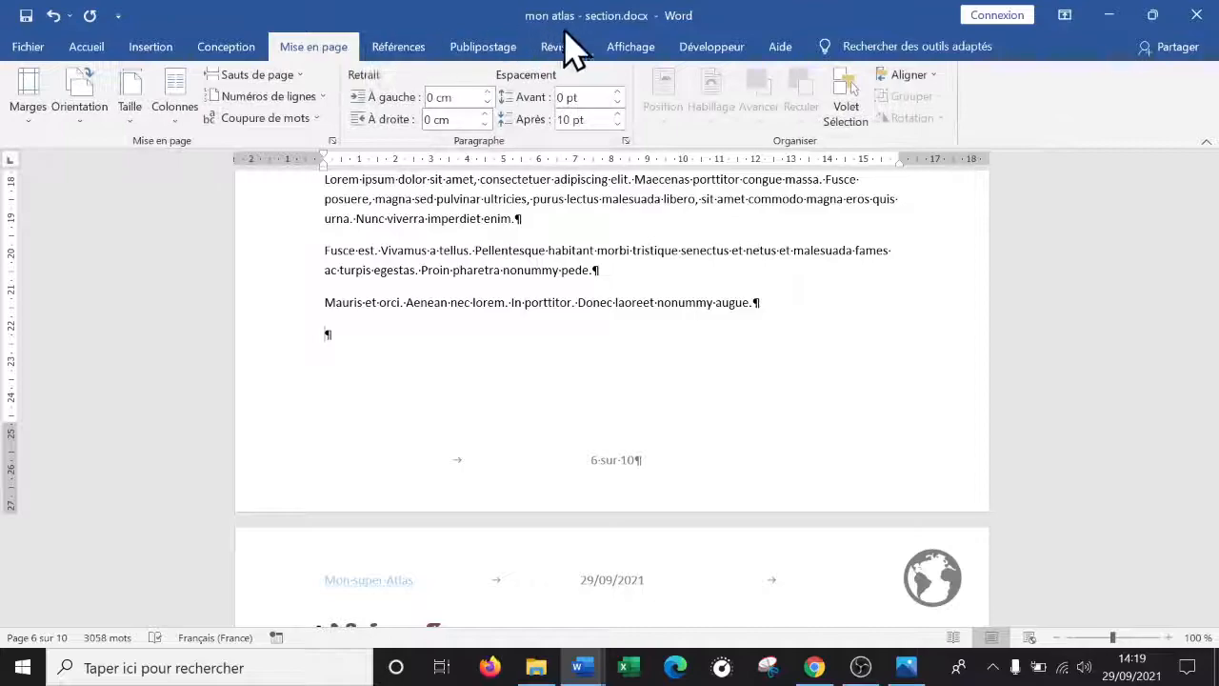
{"action": "left_click", "coordinate": [303, 76]}
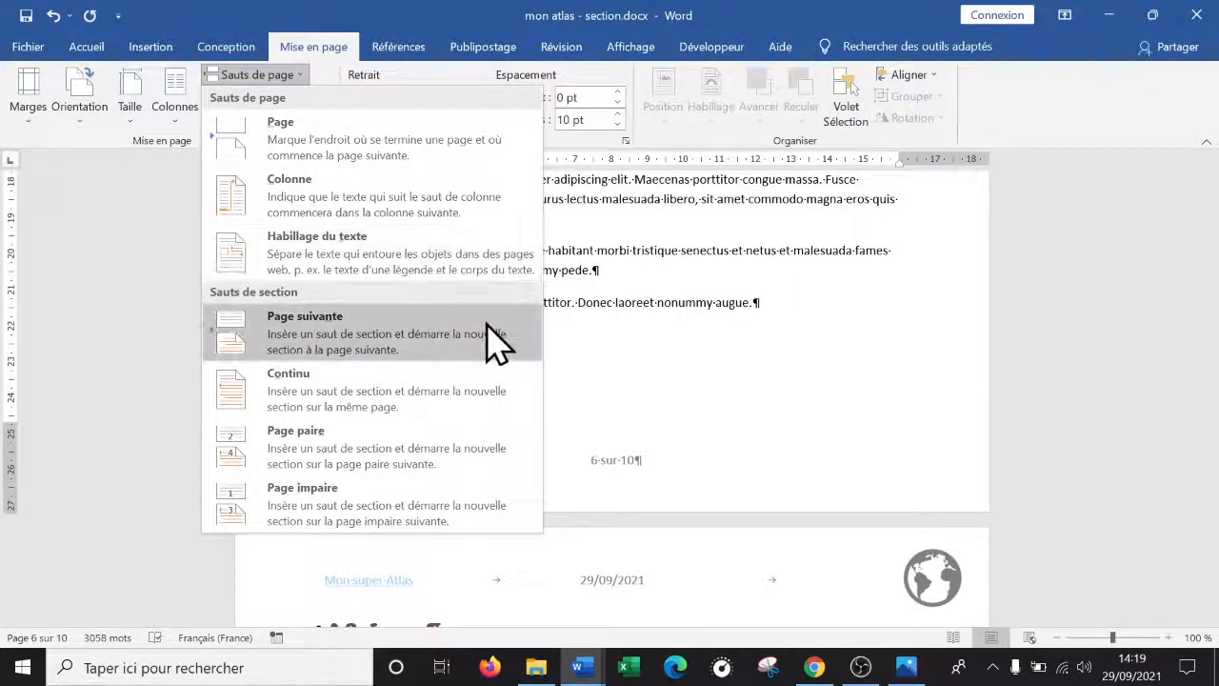
{"action": "left_click", "coordinate": [400, 343]}
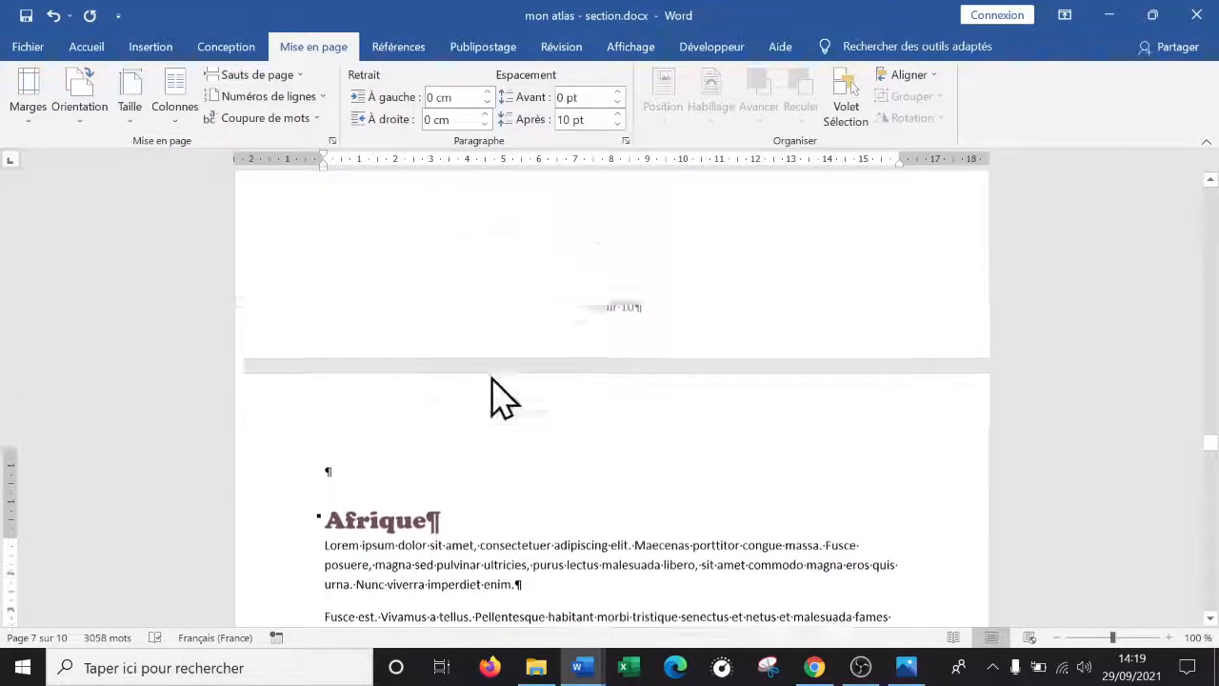
Step: Delete the empty paragraph above the Afrique heading on page 7
{"action": "scroll", "coordinate": [492, 378], "scroll_direction": "up", "scroll_amount": 1}
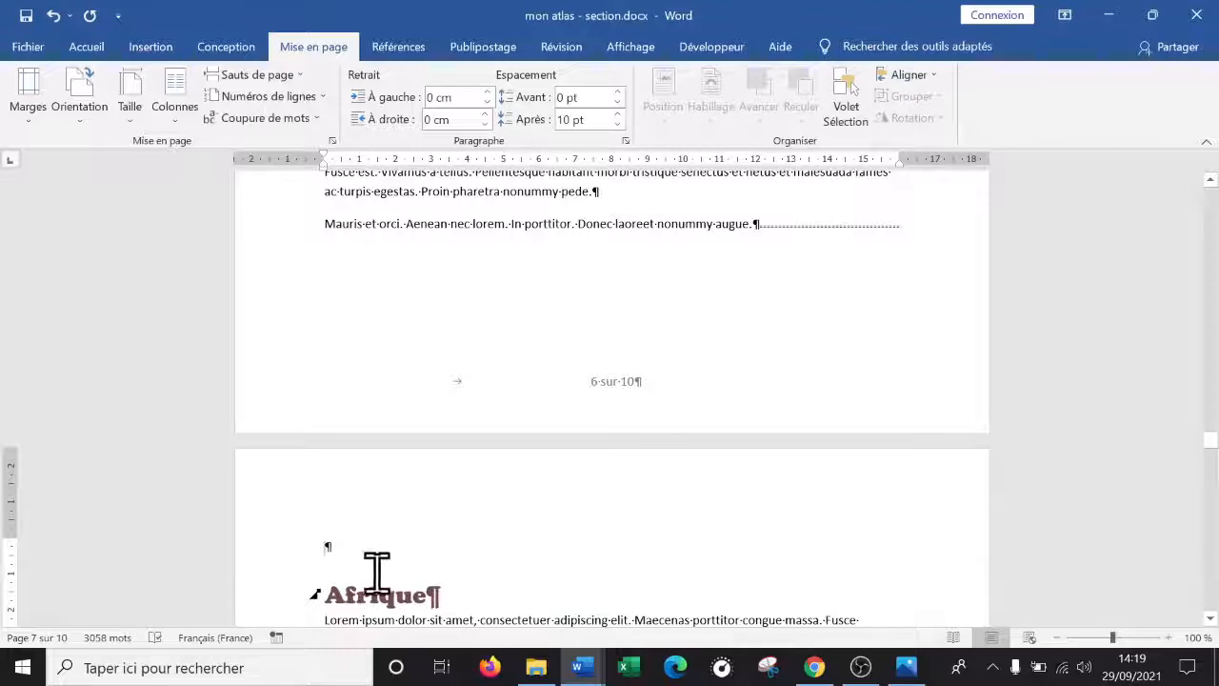
{"action": "left_click", "coordinate": [323, 594]}
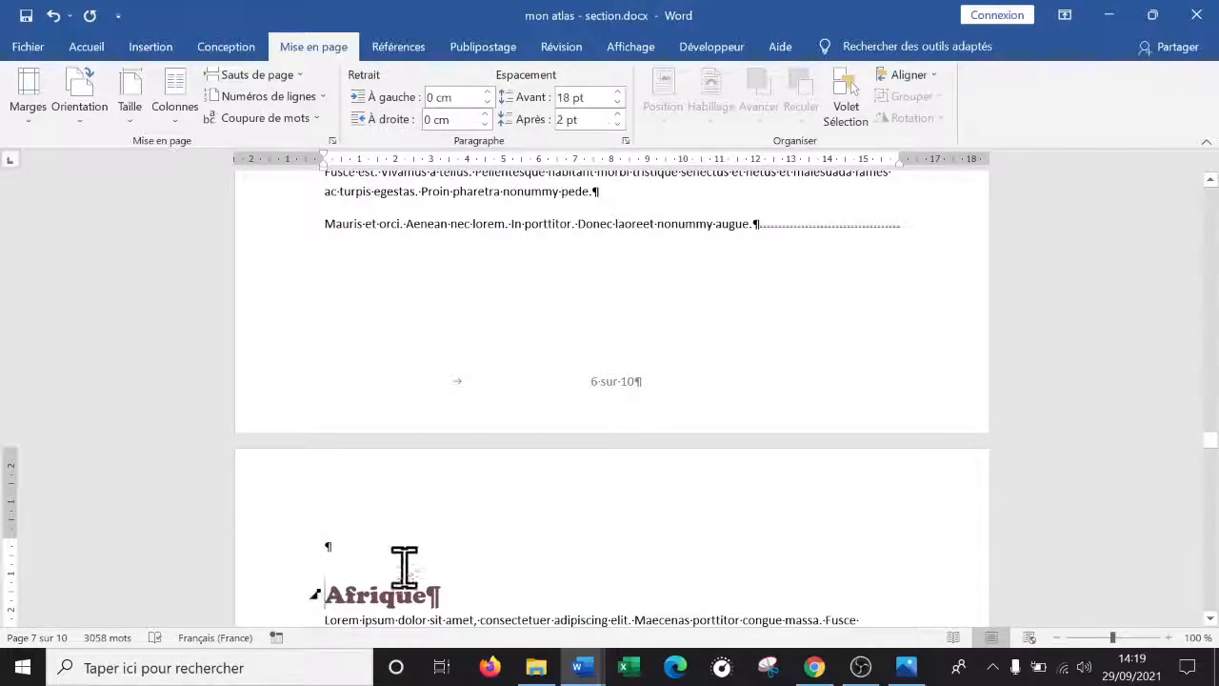
{"action": "key", "text": "BackSpace"}
{"action": "key", "text": "BackSpace"}
{"action": "key", "text": "BackSpace"}
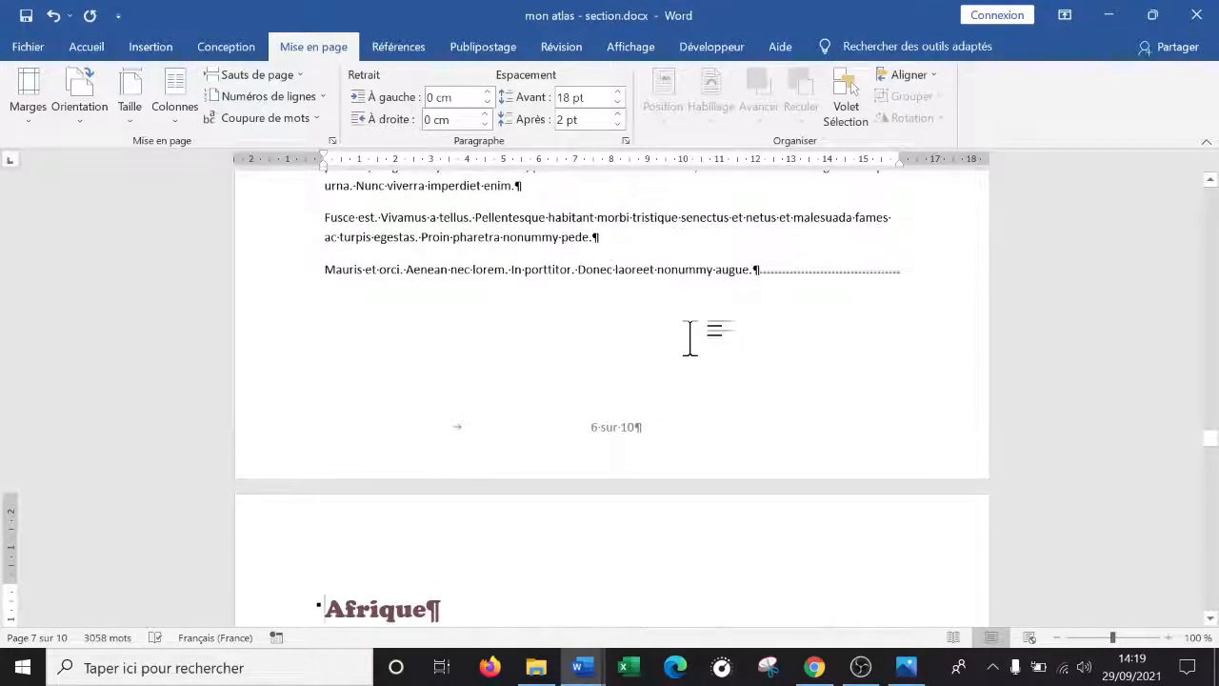
Step: Insert a next-page section break at the end of the page 8 text, before the Asie chapter
{"action": "scroll", "coordinate": [691, 338], "scroll_direction": "down", "scroll_amount": 20}
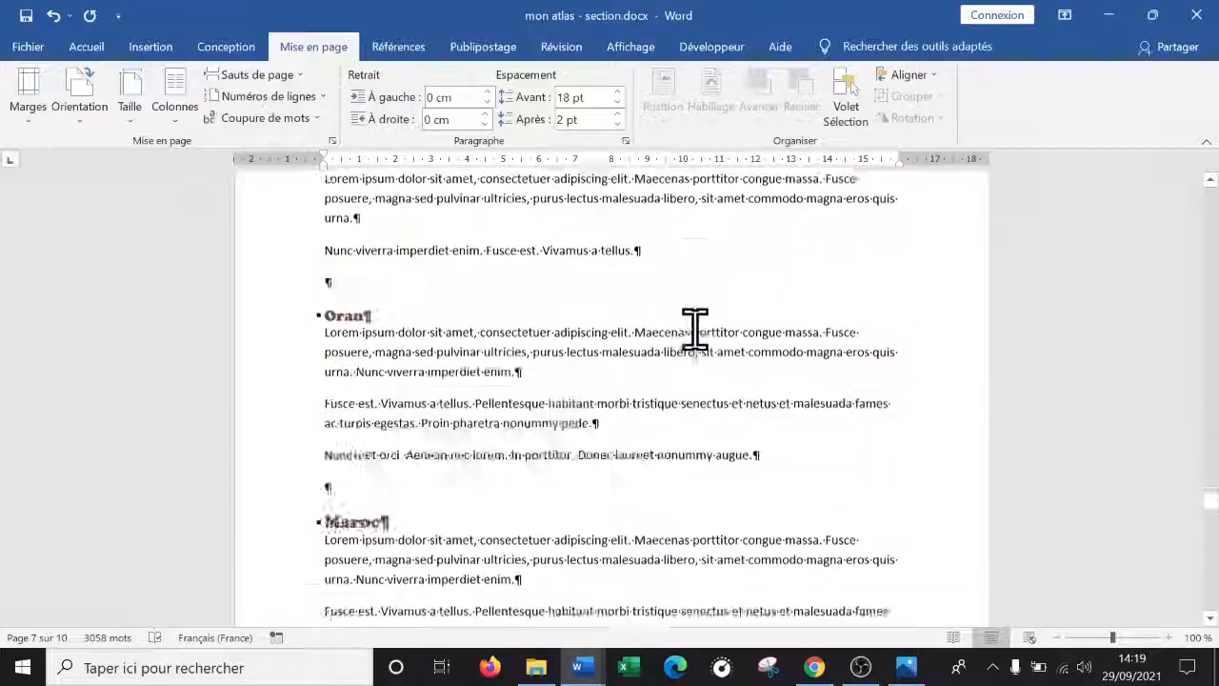
{"action": "scroll", "coordinate": [694, 330], "scroll_direction": "down", "scroll_amount": 15}
{"action": "scroll", "coordinate": [683, 333], "scroll_direction": "up", "scroll_amount": 9}
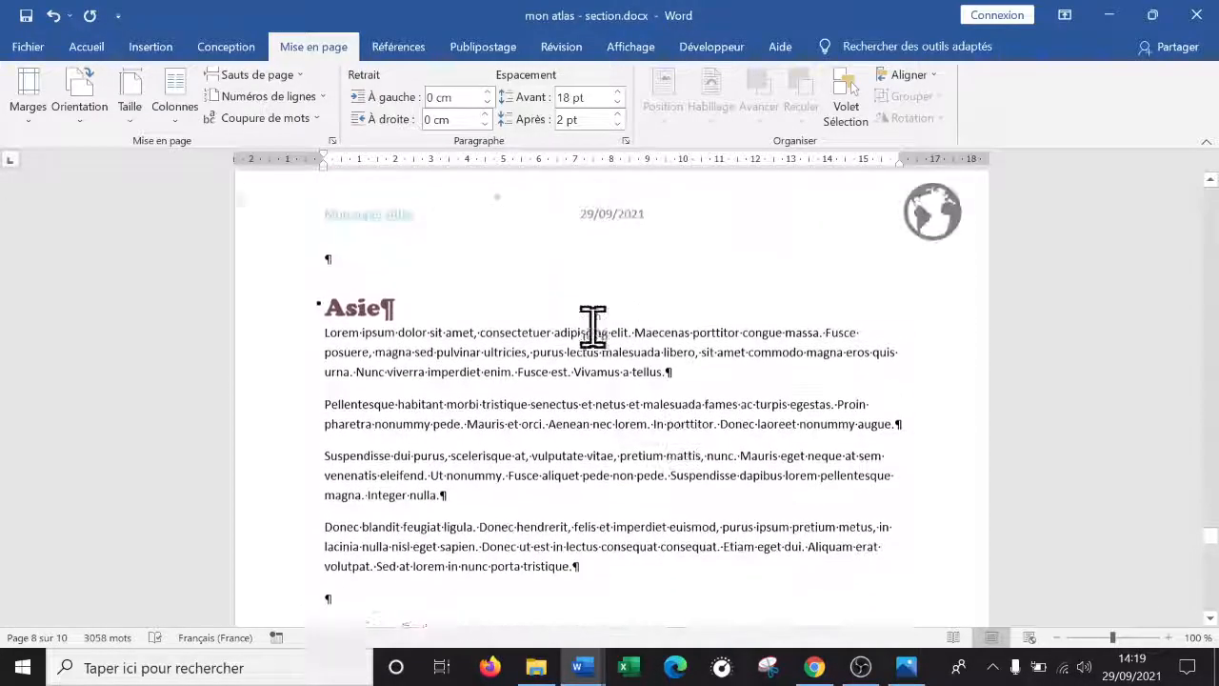
{"action": "scroll", "coordinate": [486, 391], "scroll_direction": "up", "scroll_amount": 1}
{"action": "scroll", "coordinate": [561, 444], "scroll_direction": "down", "scroll_amount": 4}
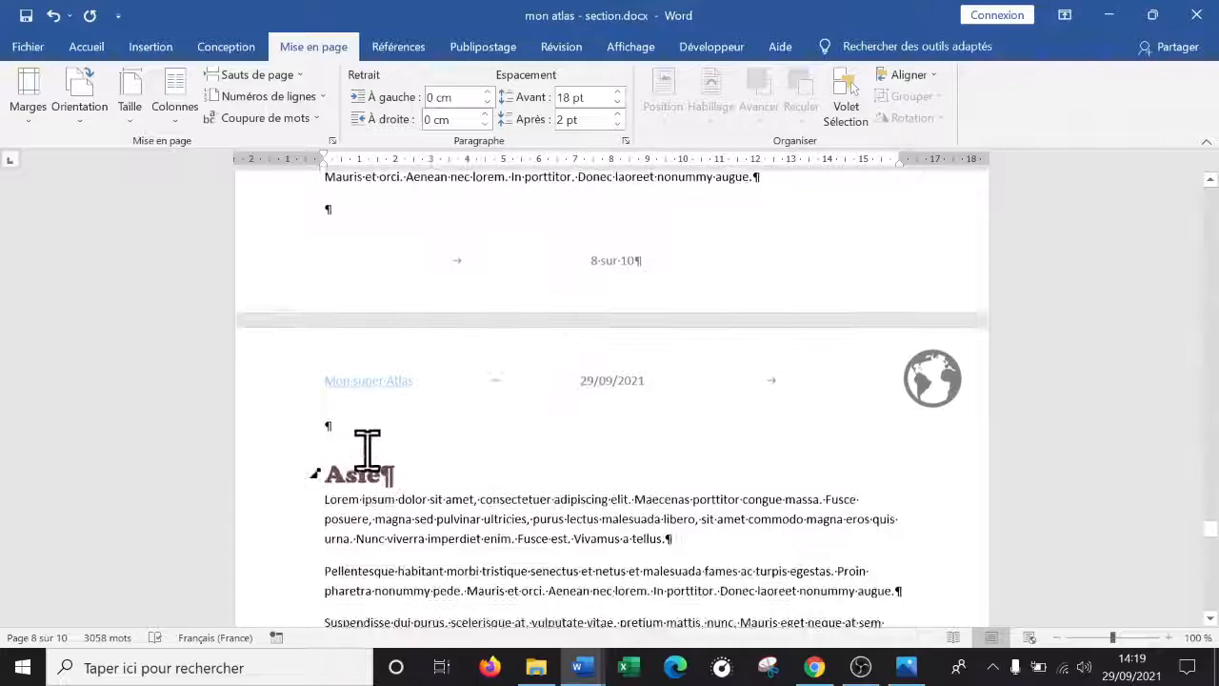
{"action": "left_click", "coordinate": [808, 179]}
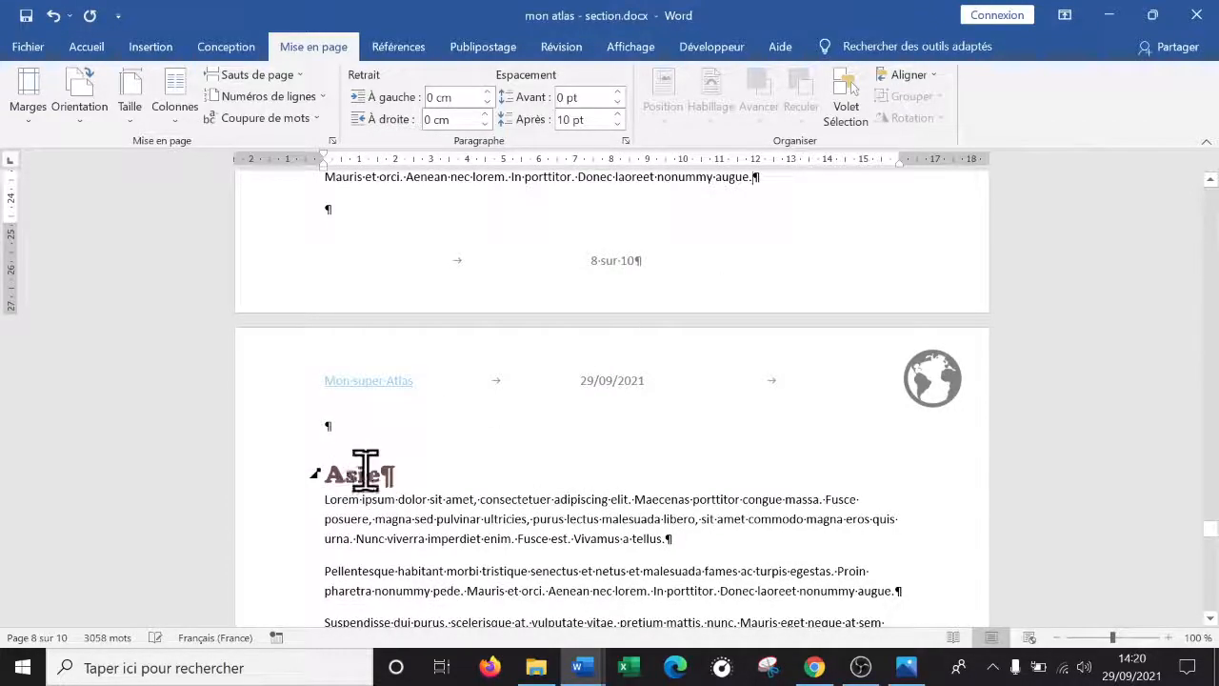
{"action": "scroll", "coordinate": [724, 239], "scroll_direction": "up", "scroll_amount": 3}
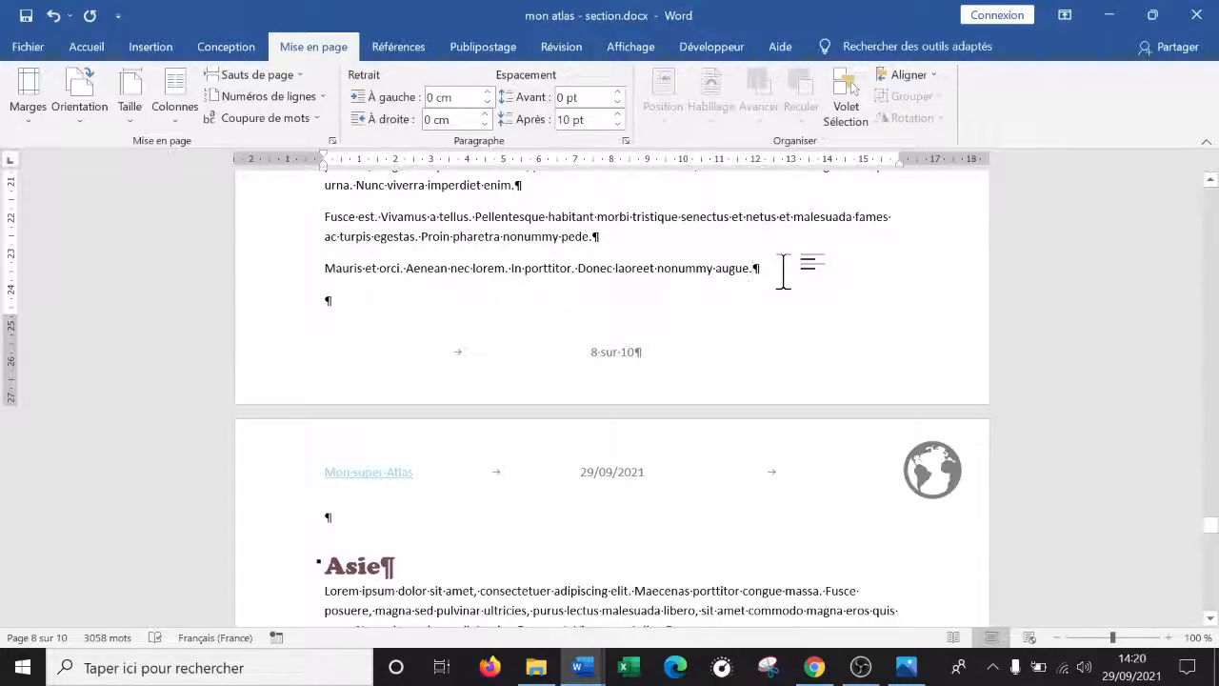
{"action": "left_click", "coordinate": [297, 76]}
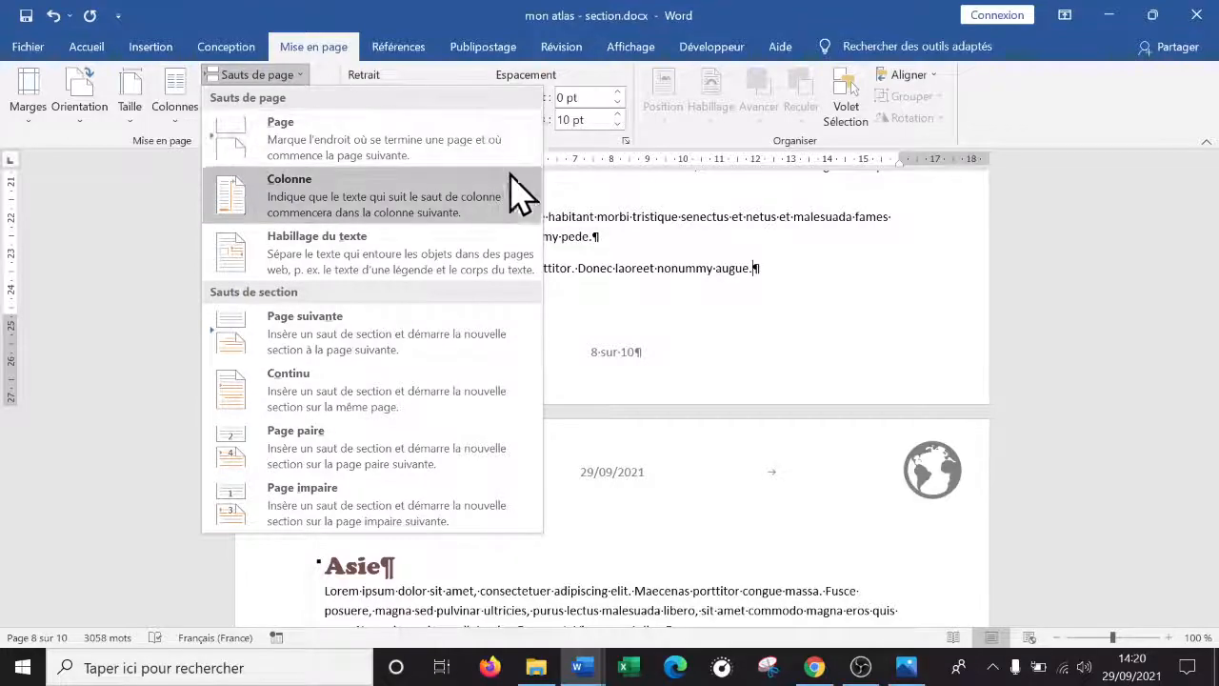
{"action": "left_click", "coordinate": [419, 345]}
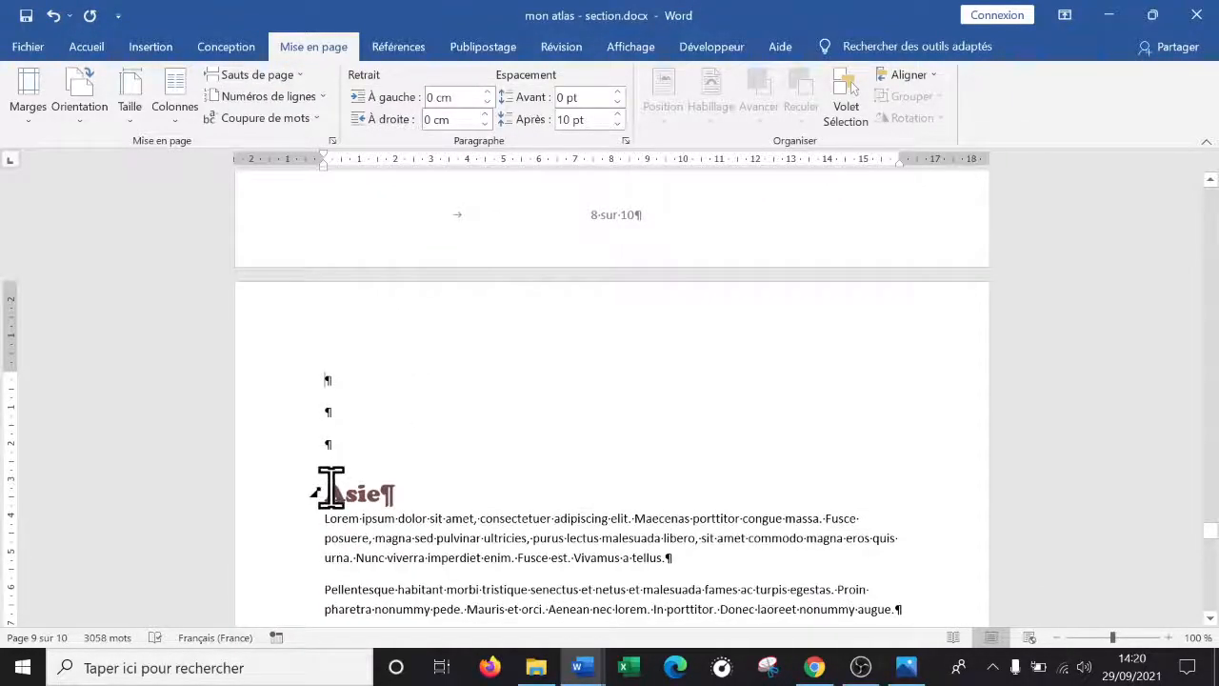
Step: Delete the empty paragraphs above the Asie heading on page 9
{"action": "left_click", "coordinate": [331, 488]}
{"action": "key", "text": "BackSpace"}
{"action": "key", "text": "BackSpace"}
{"action": "key", "text": "BackSpace"}
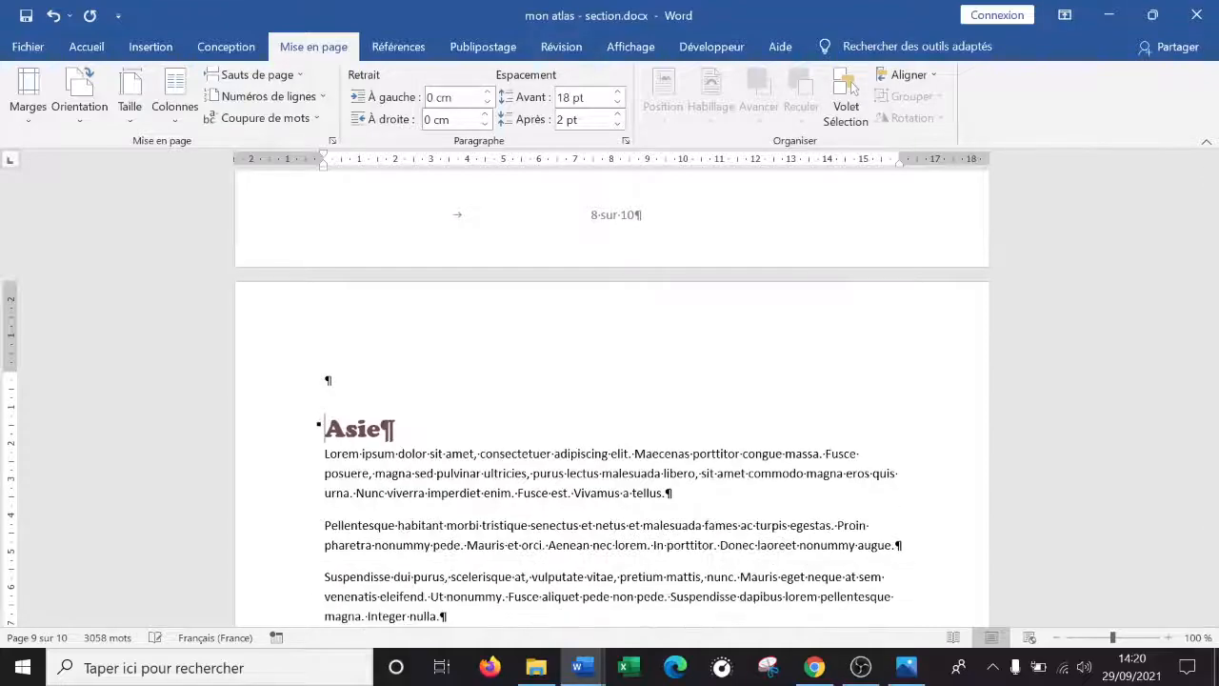
Step: Insert a next-page section break directly in front of the Océanie heading
{"action": "scroll", "coordinate": [803, 238], "scroll_direction": "up", "scroll_amount": 15}
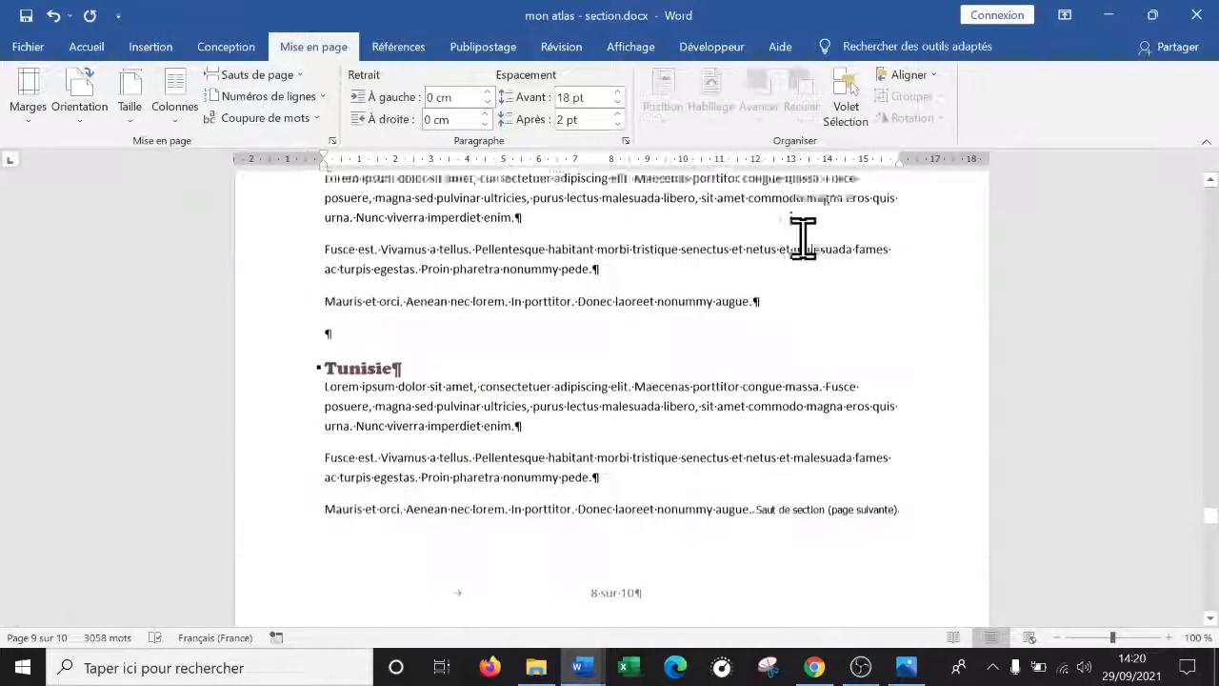
{"action": "scroll", "coordinate": [803, 238], "scroll_direction": "up", "scroll_amount": 5}
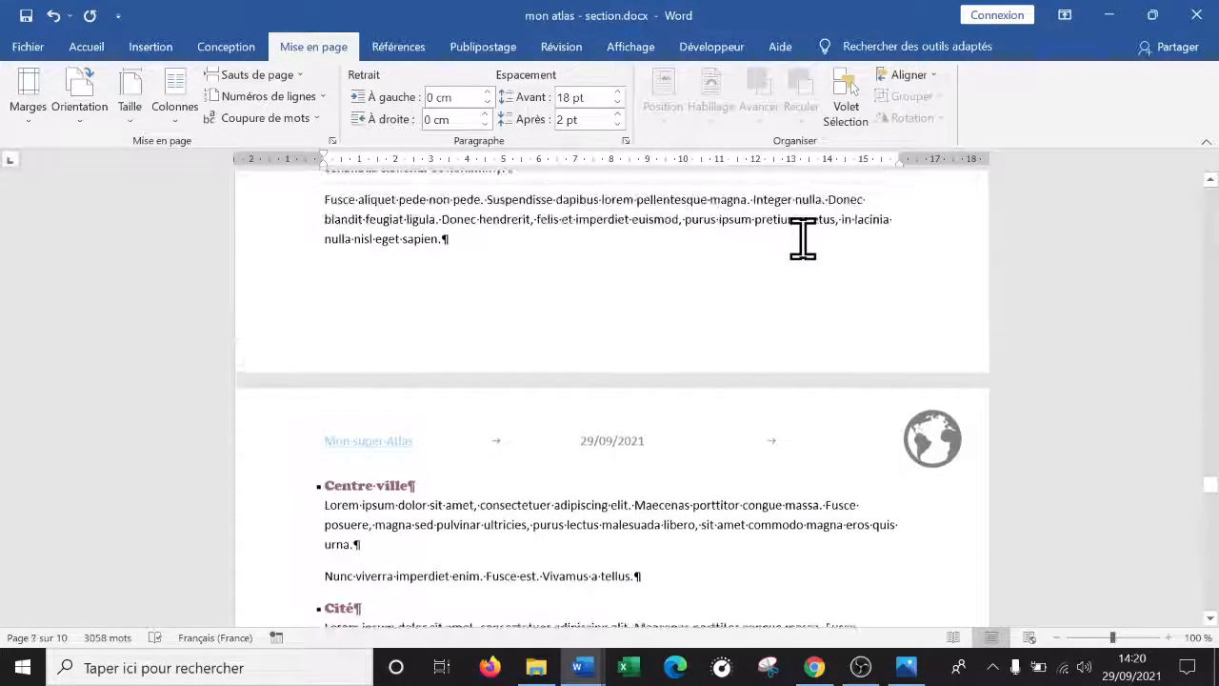
{"action": "scroll", "coordinate": [803, 238], "scroll_direction": "down", "scroll_amount": 2}
{"action": "scroll", "coordinate": [803, 238], "scroll_direction": "down", "scroll_amount": 20}
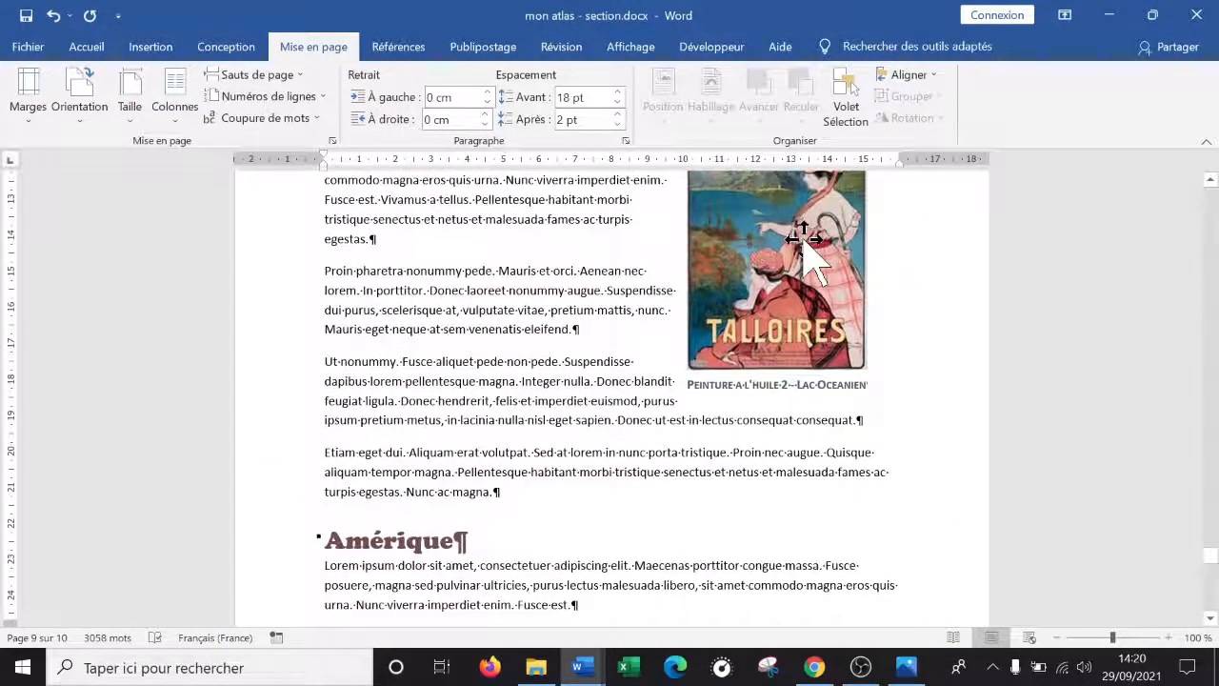
{"action": "scroll", "coordinate": [754, 231], "scroll_direction": "up", "scroll_amount": 5}
{"action": "scroll", "coordinate": [400, 341], "scroll_direction": "down", "scroll_amount": 2}
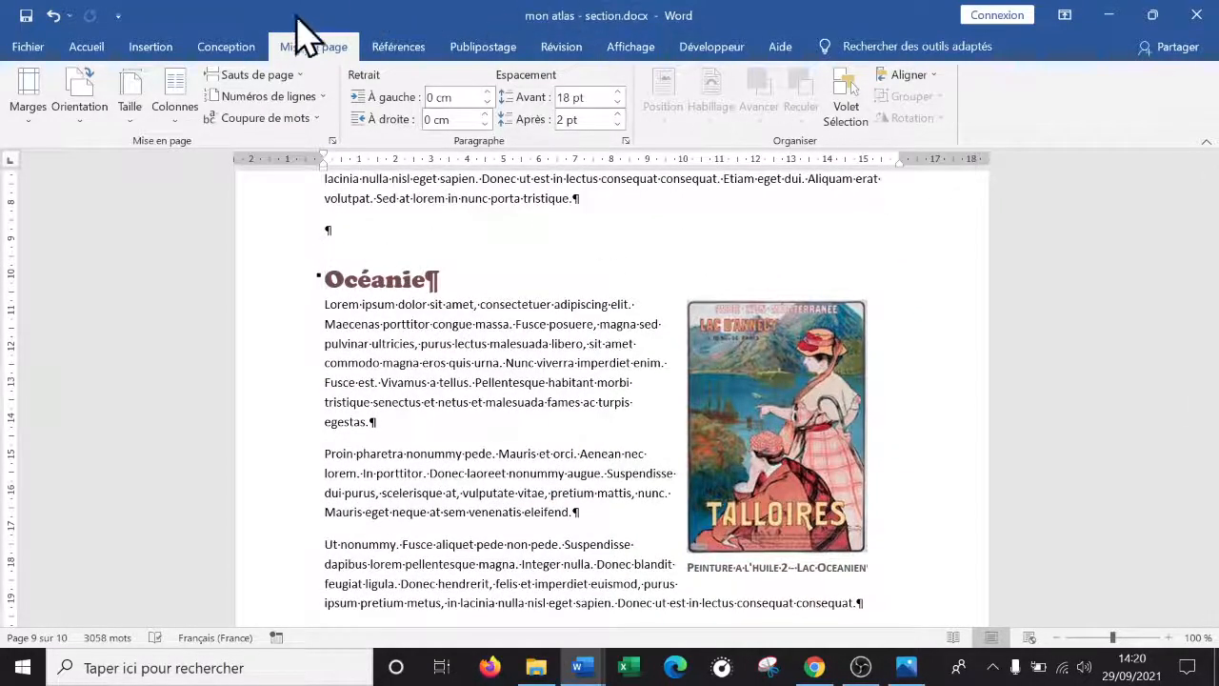
{"action": "left_click", "coordinate": [302, 75]}
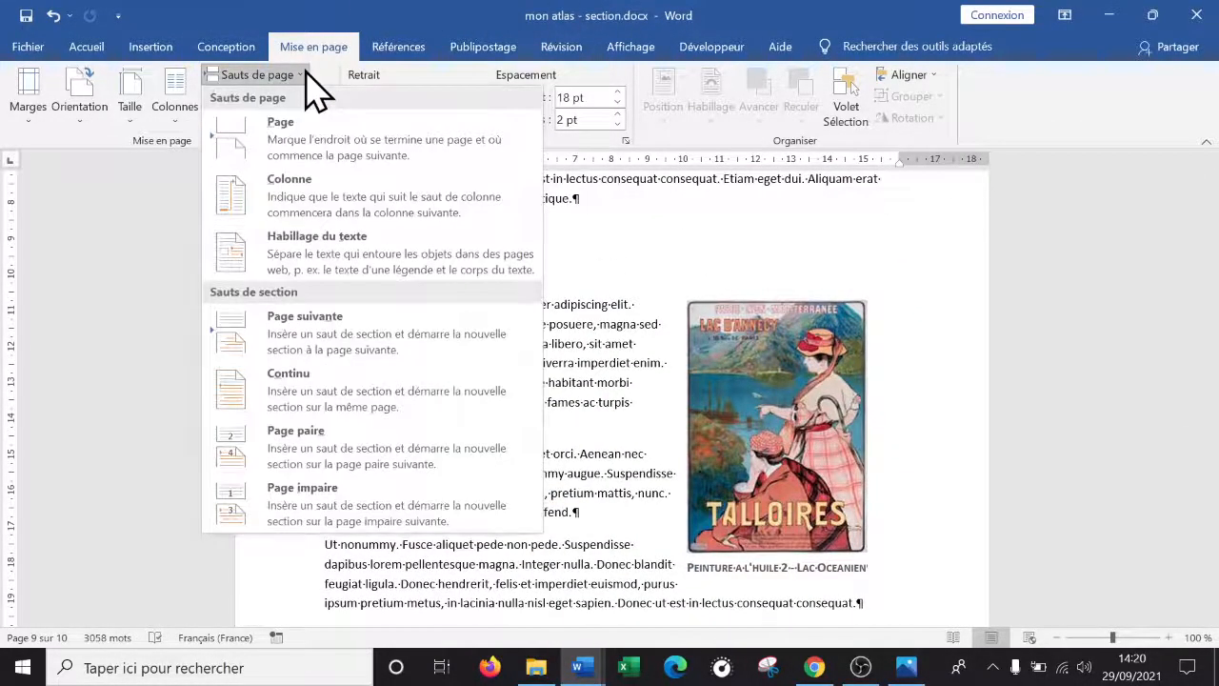
{"action": "left_click", "coordinate": [402, 360]}
Step: Insert a next-page section break directly in front of the Amérique heading
{"action": "scroll", "coordinate": [402, 333], "scroll_direction": "down", "scroll_amount": 10}
{"action": "scroll", "coordinate": [402, 331], "scroll_direction": "up", "scroll_amount": 2}
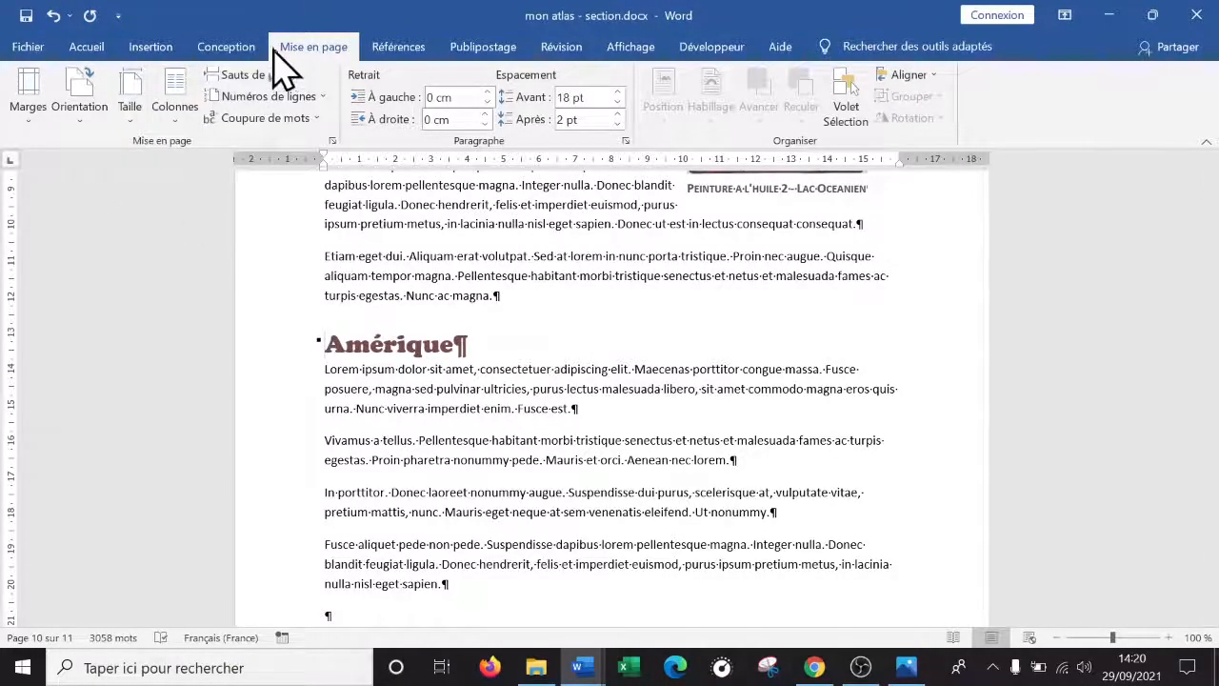
{"action": "left_click", "coordinate": [301, 75]}
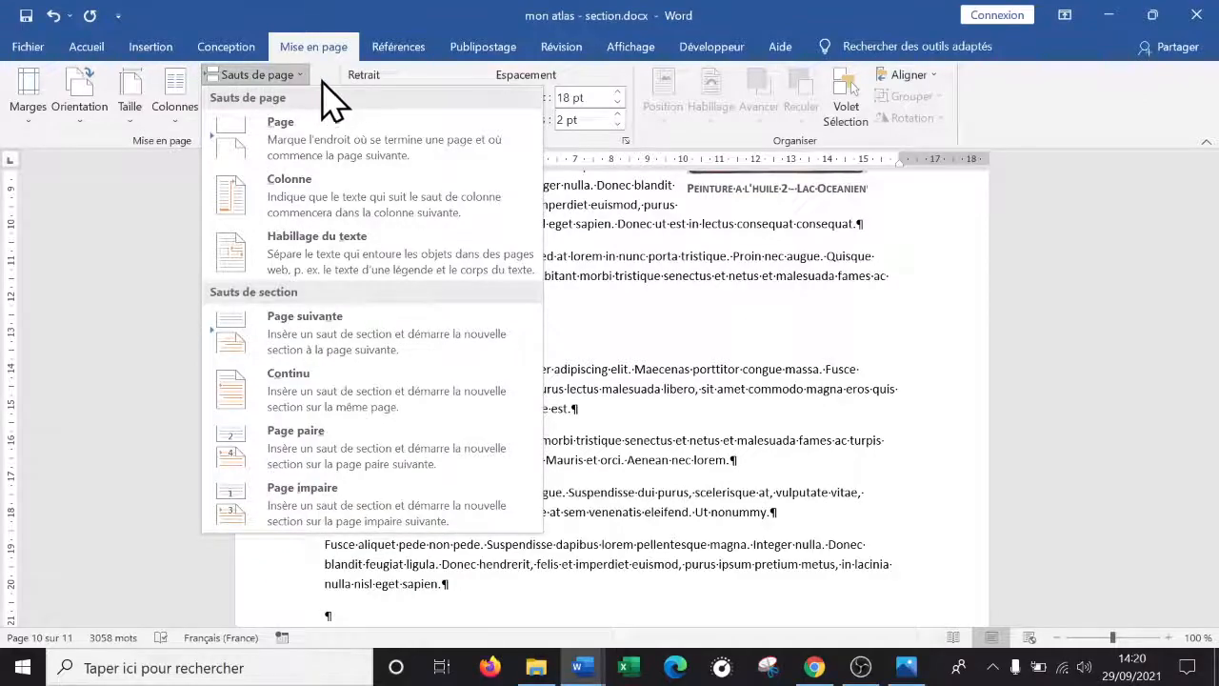
{"action": "left_click", "coordinate": [390, 343]}
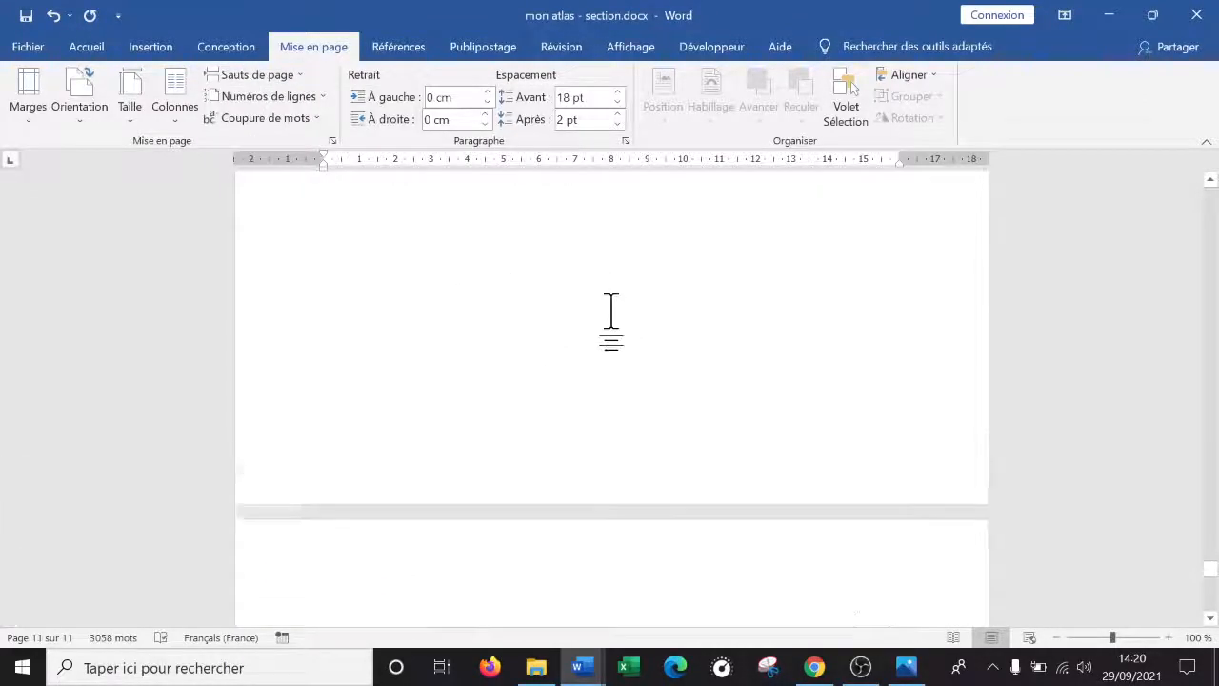
Step: Look back through the pages from the Amérique chapter to the Paris page and check the breaks and headers
{"action": "scroll", "coordinate": [613, 314], "scroll_direction": "up", "scroll_amount": 15}
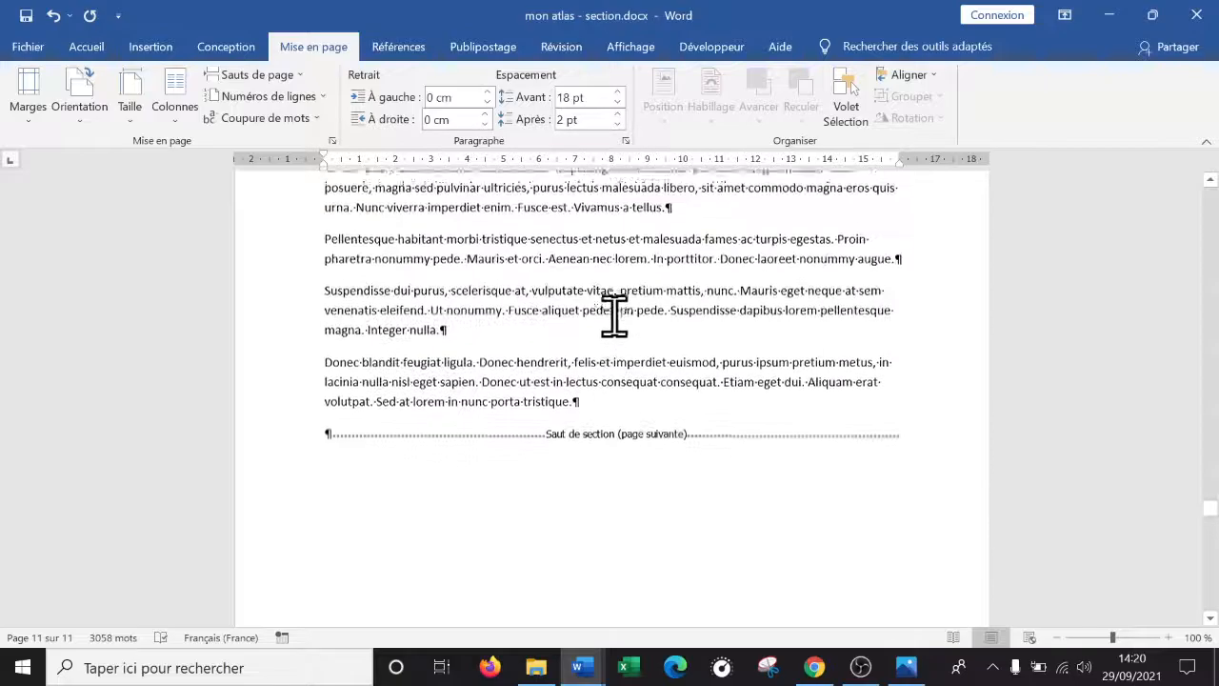
{"action": "scroll", "coordinate": [613, 314], "scroll_direction": "up", "scroll_amount": 15}
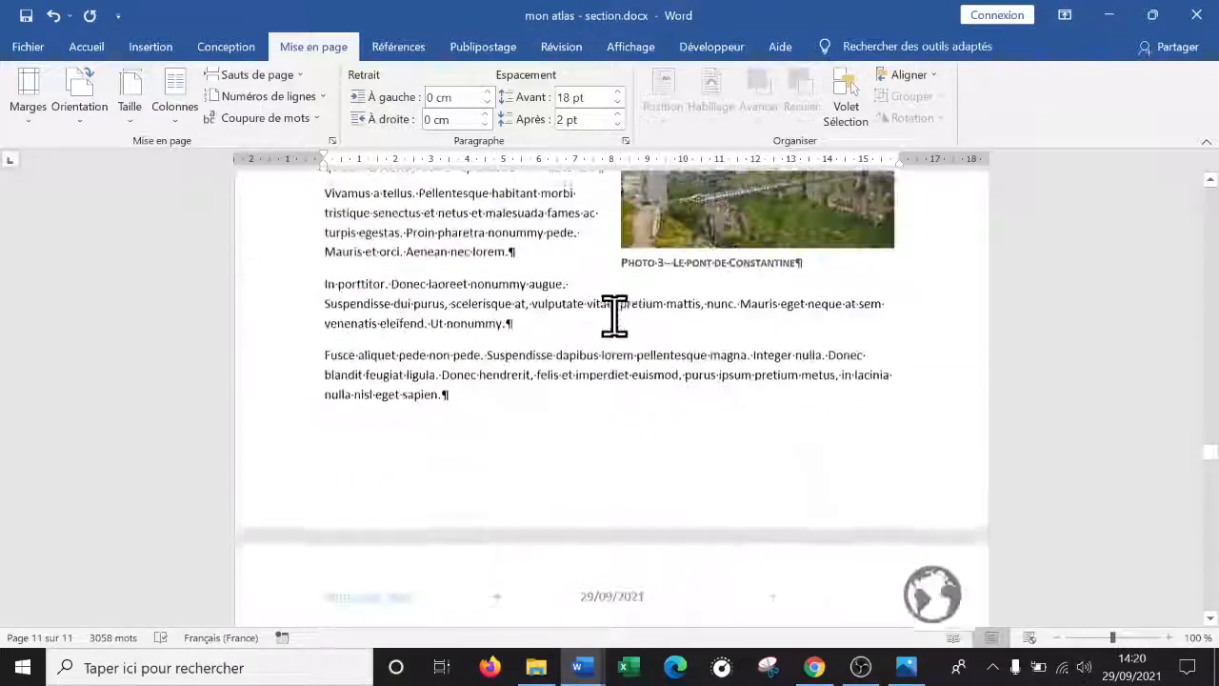
{"action": "scroll", "coordinate": [614, 314], "scroll_direction": "up", "scroll_amount": 5}
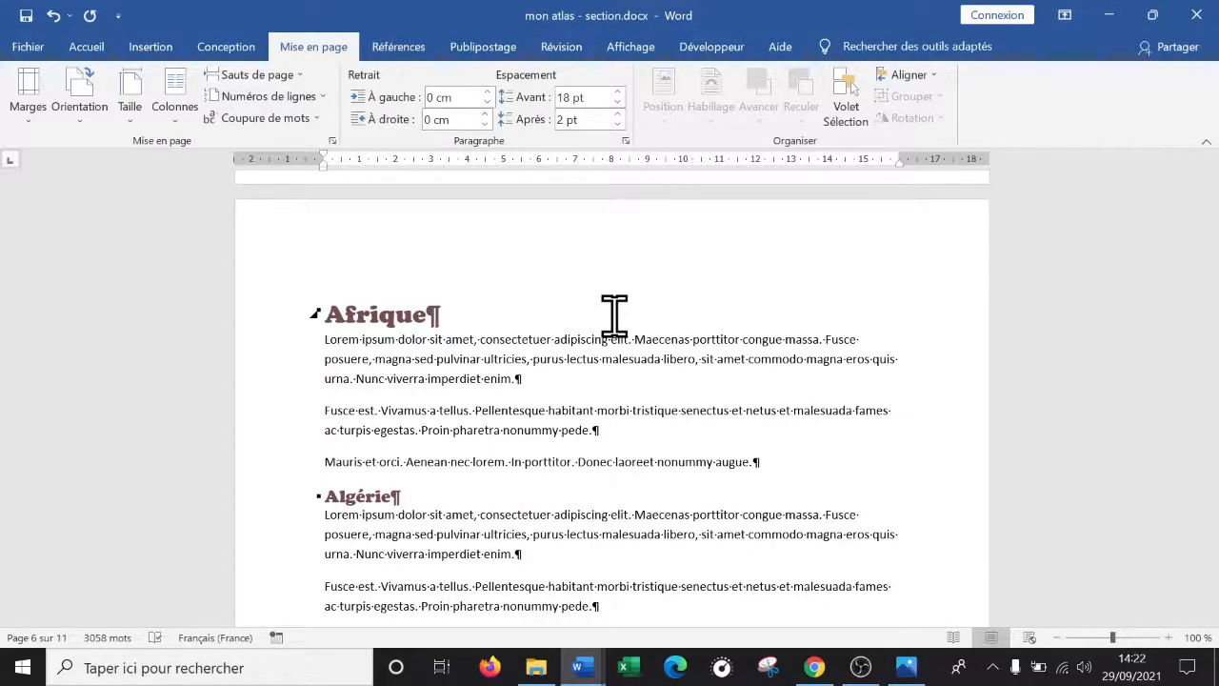
{"action": "scroll", "coordinate": [614, 314], "scroll_direction": "up", "scroll_amount": 15}
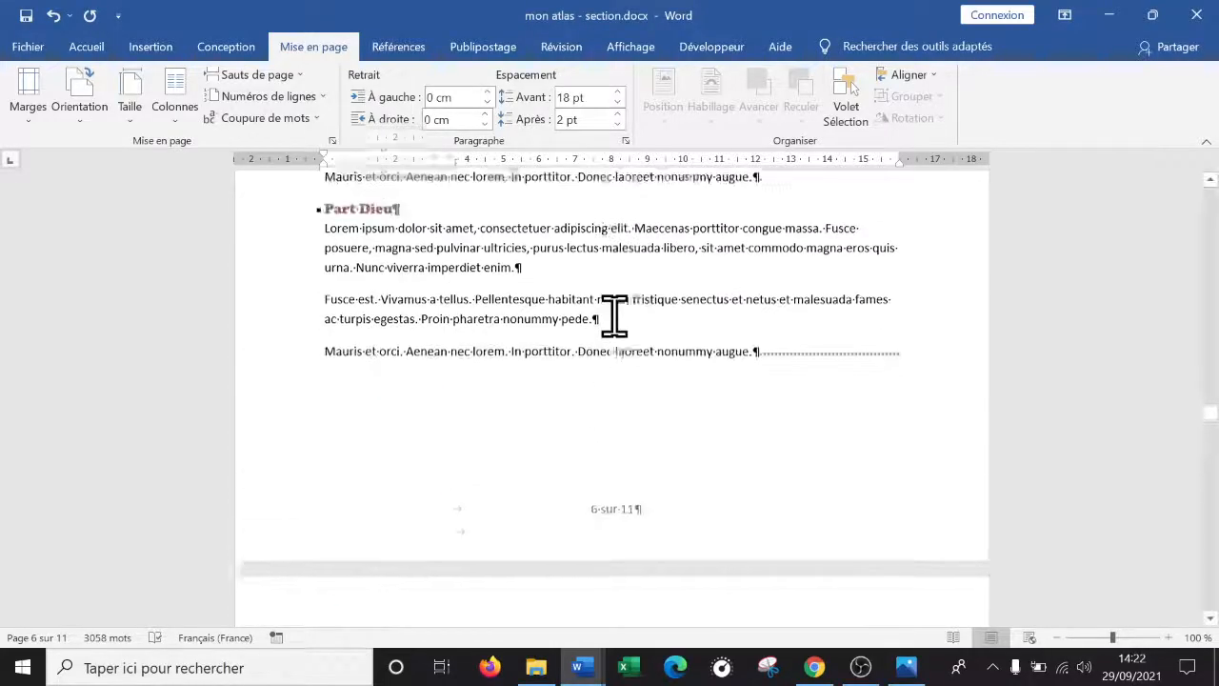
{"action": "scroll", "coordinate": [598, 400], "scroll_direction": "up", "scroll_amount": 6}
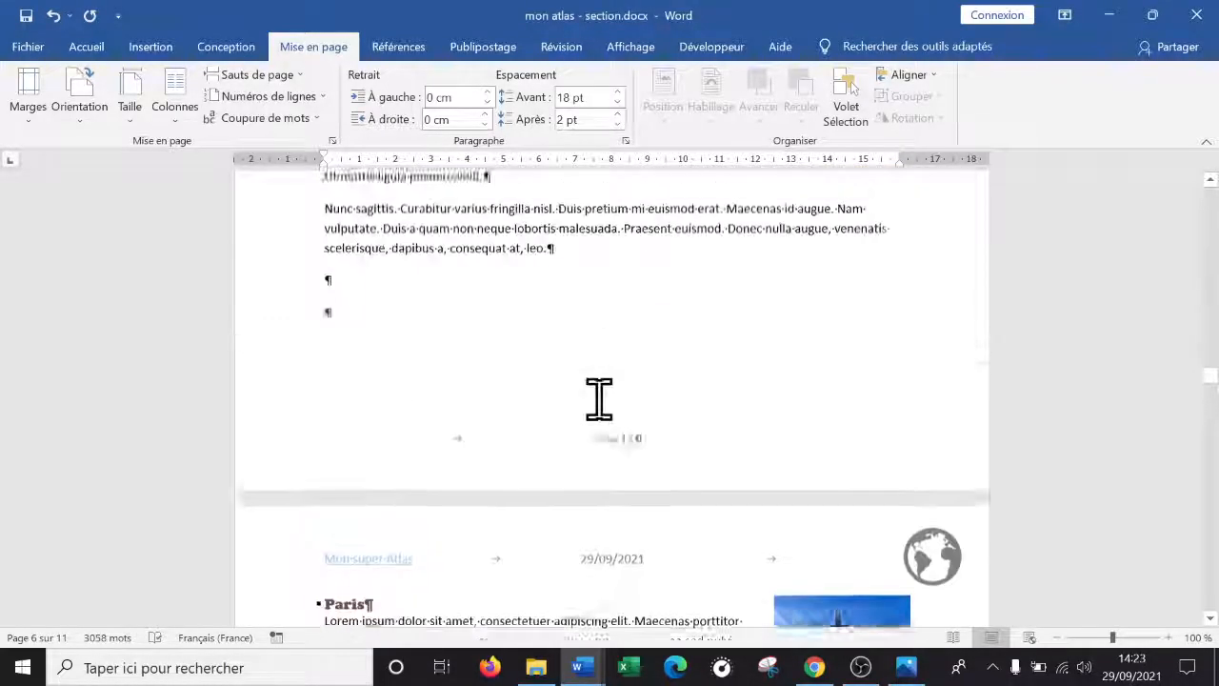
{"action": "scroll", "coordinate": [598, 400], "scroll_direction": "down", "scroll_amount": 6}
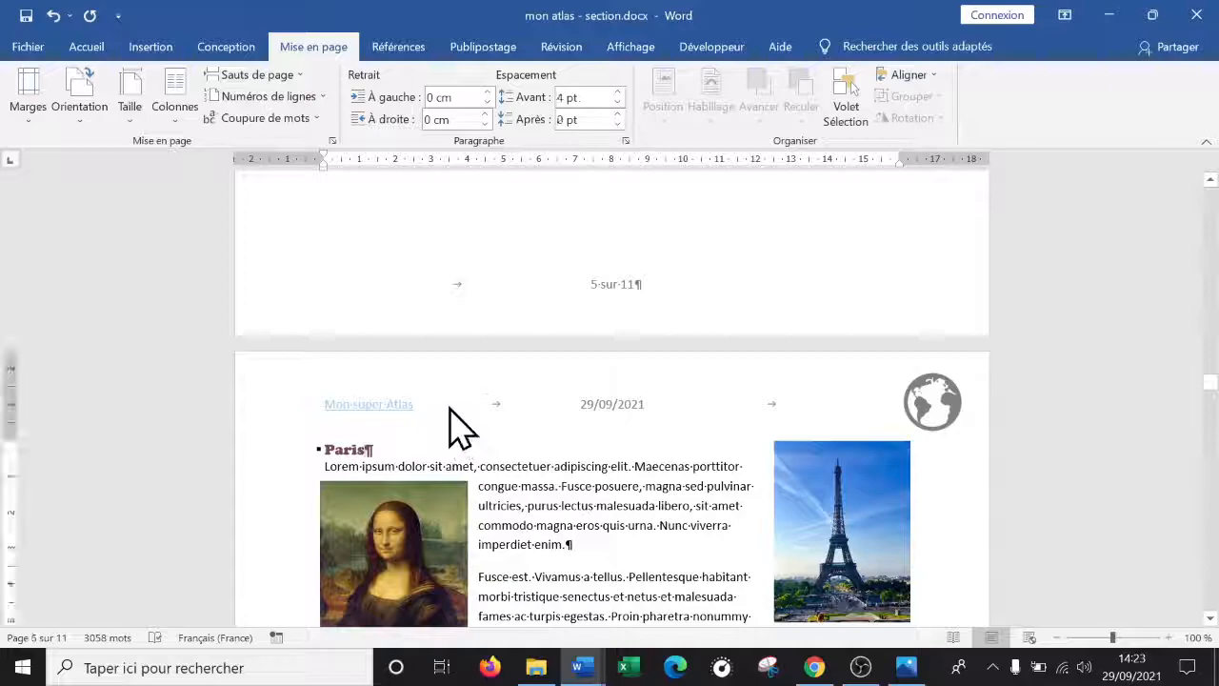
Step: Open the Section 2 header on the Paris page for editing and turn on different odd and even pages
{"action": "triple_click", "coordinate": [449, 417]}
{"action": "left_click", "coordinate": [447, 421]}
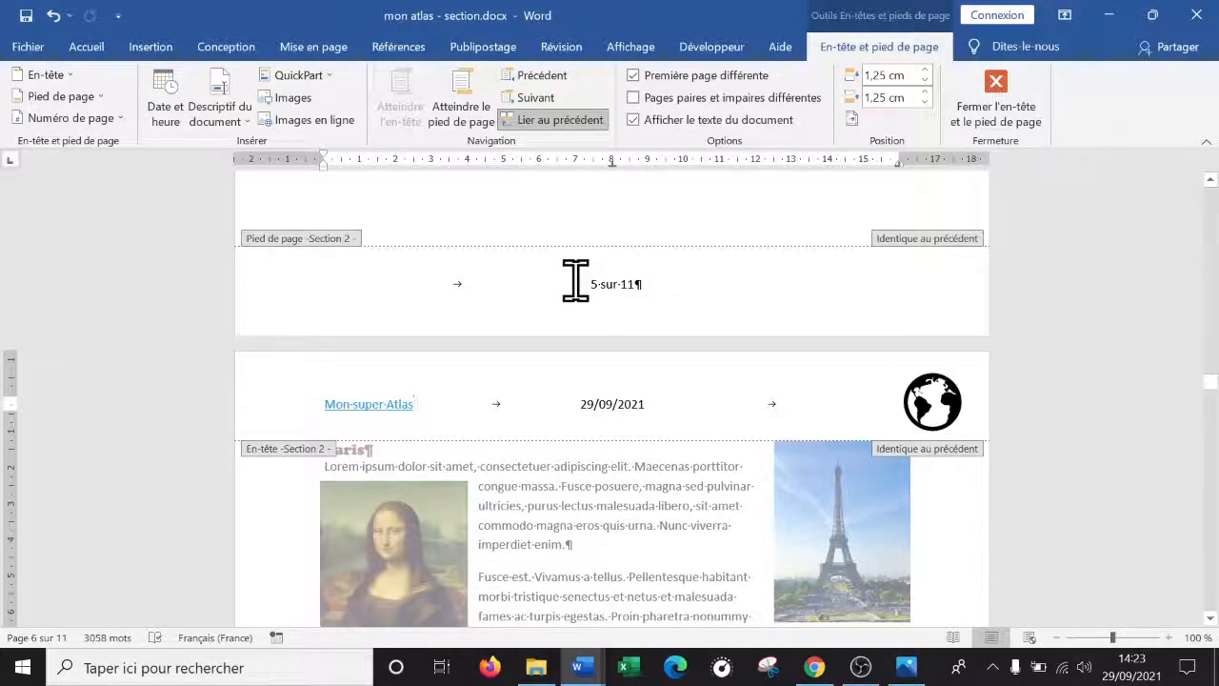
{"action": "scroll", "coordinate": [577, 302], "scroll_direction": "down", "scroll_amount": 15}
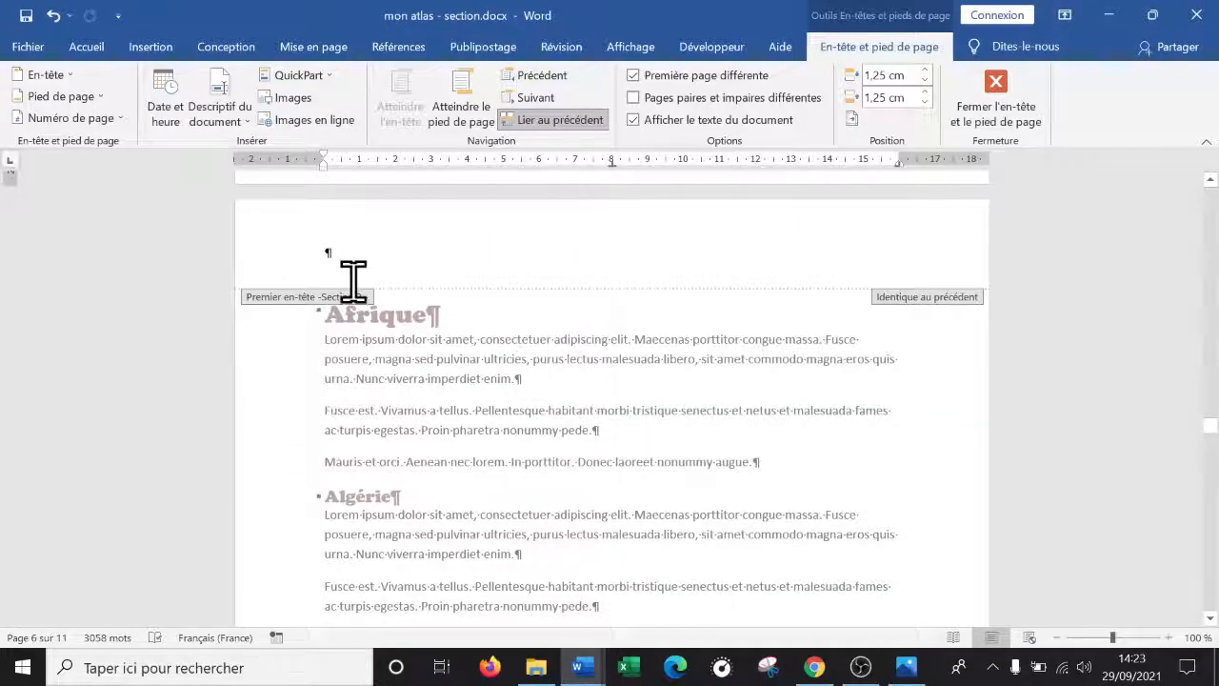
{"action": "scroll", "coordinate": [808, 249], "scroll_direction": "up", "scroll_amount": 10}
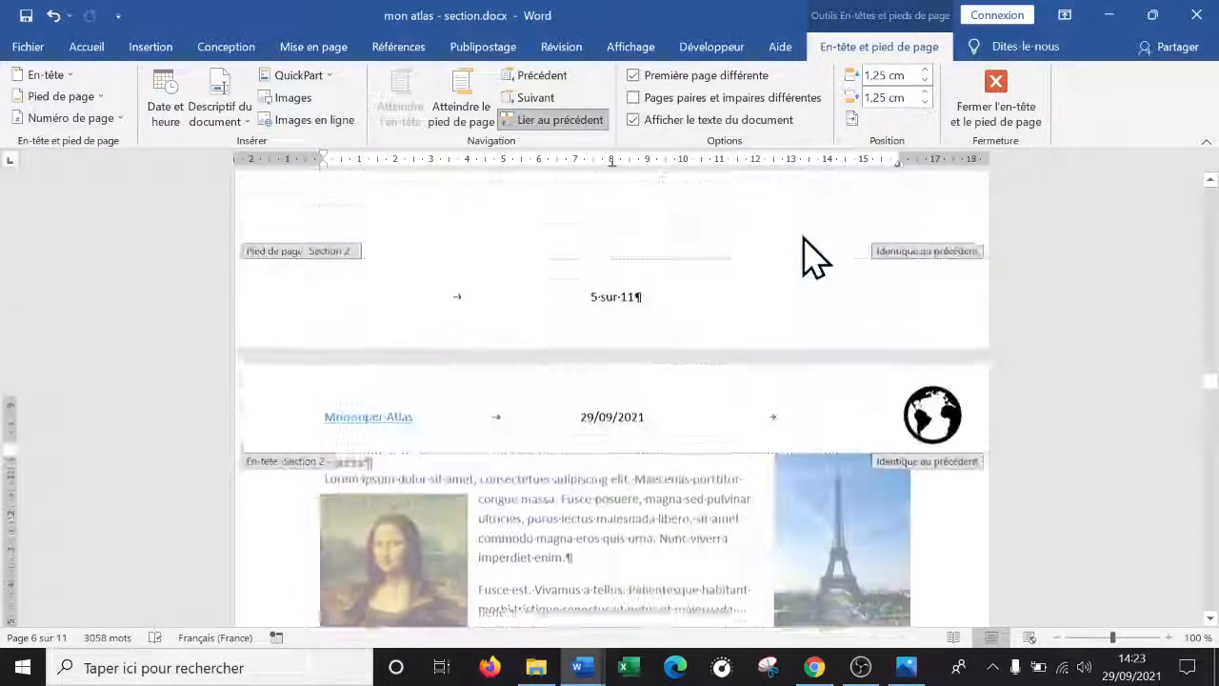
{"action": "scroll", "coordinate": [808, 255], "scroll_direction": "up", "scroll_amount": 1}
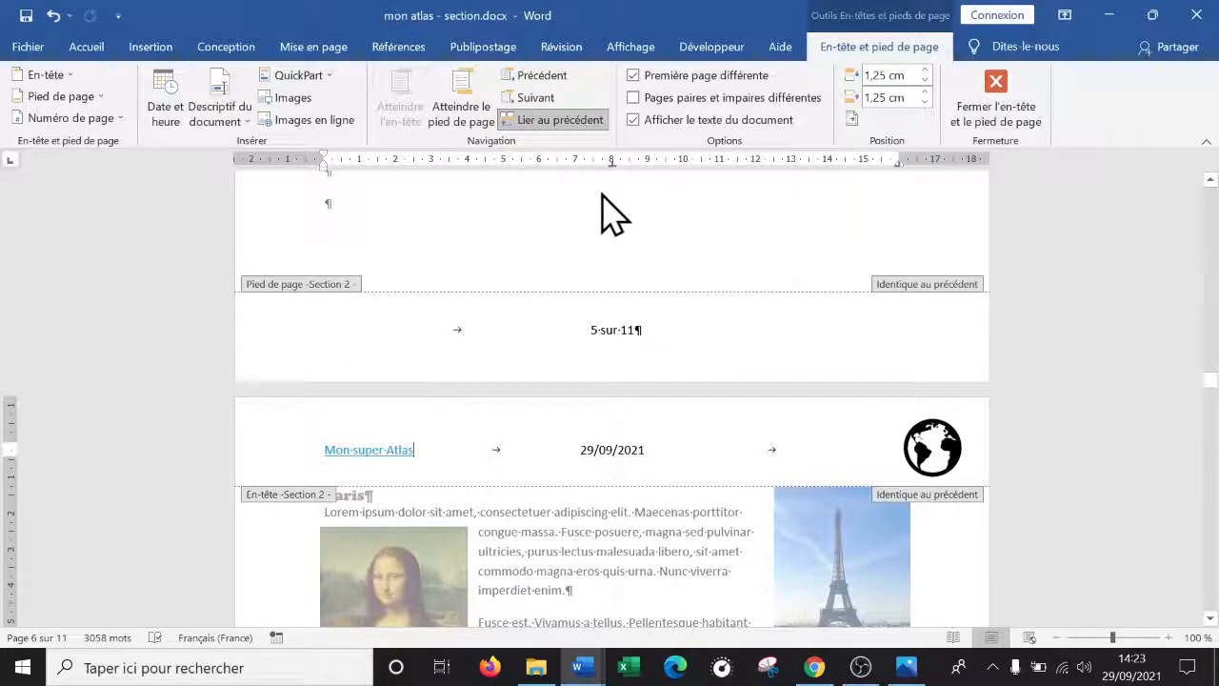
{"action": "left_click", "coordinate": [633, 99]}
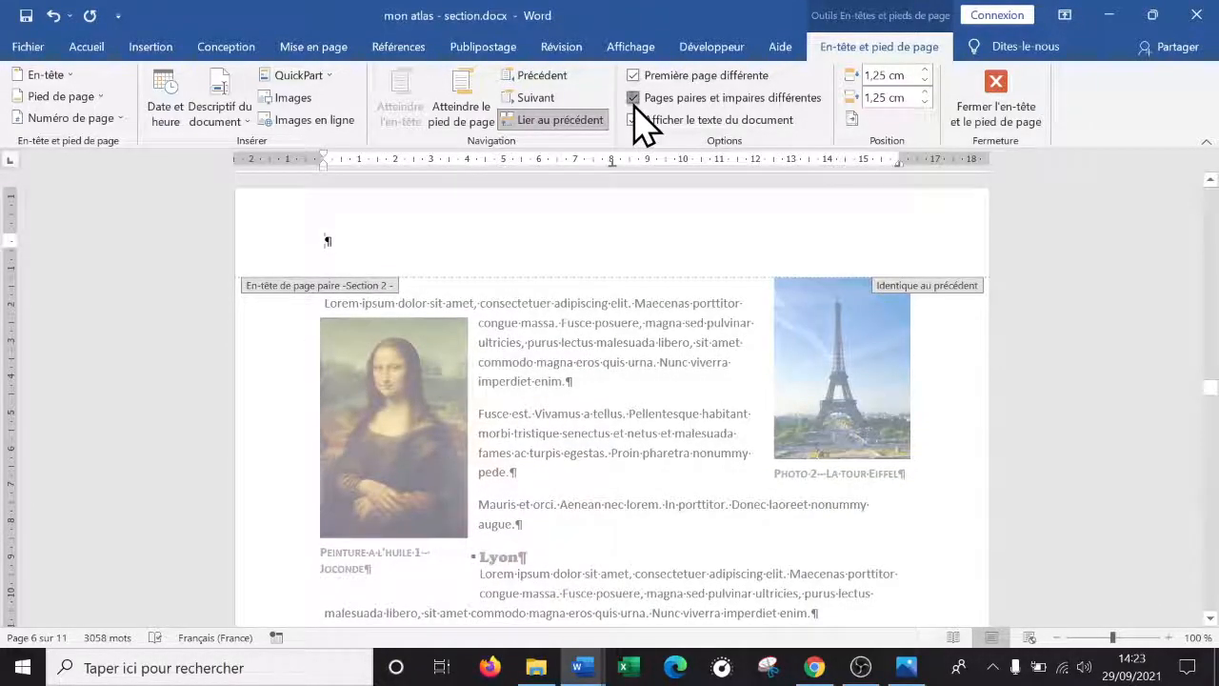
Step: Turn off different odd and even pages for the document's headers and footers
{"action": "left_click", "coordinate": [633, 100]}
{"action": "scroll", "coordinate": [714, 307], "scroll_direction": "up", "scroll_amount": 10}
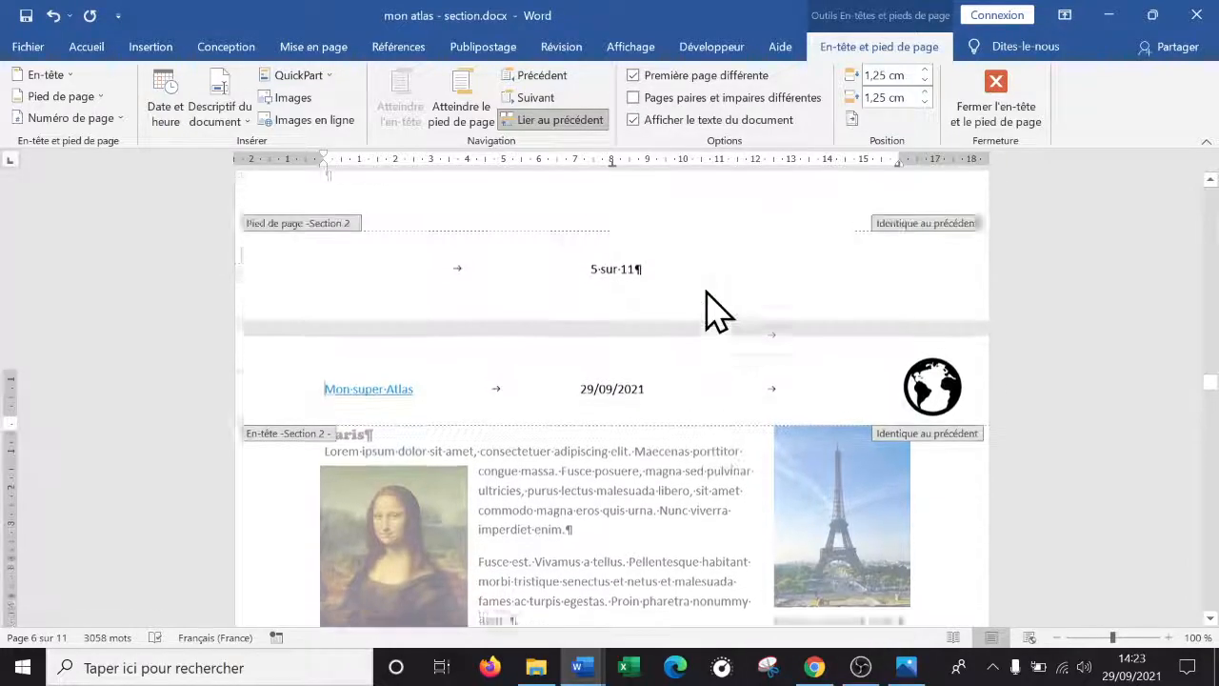
{"action": "scroll", "coordinate": [713, 308], "scroll_direction": "up", "scroll_amount": 4}
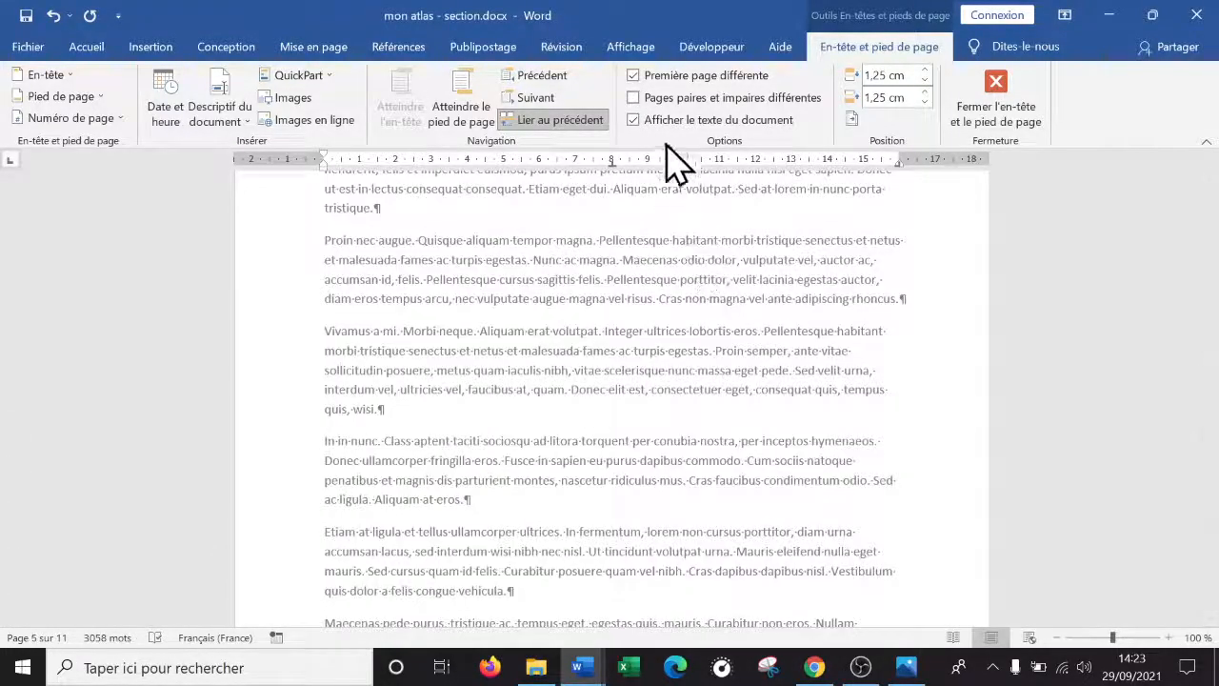
{"action": "scroll", "coordinate": [666, 145], "scroll_direction": "up", "scroll_amount": 6}
{"action": "scroll", "coordinate": [647, 276], "scroll_direction": "down", "scroll_amount": 5}
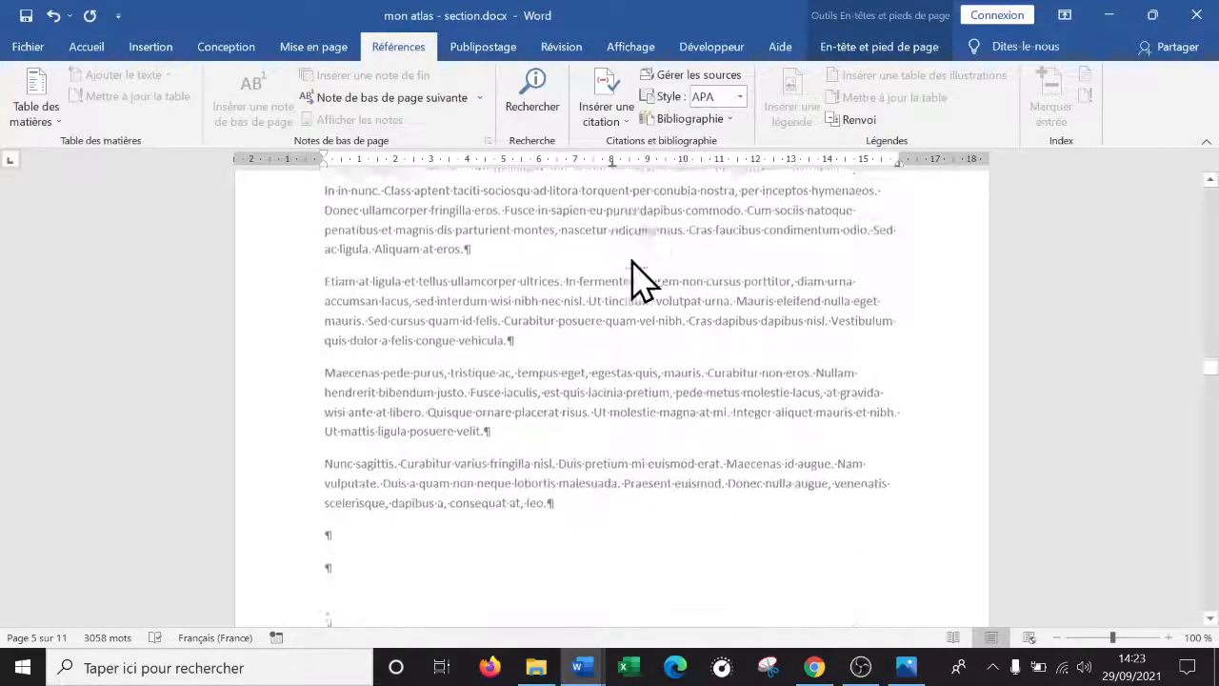
{"action": "left_click", "coordinate": [882, 54]}
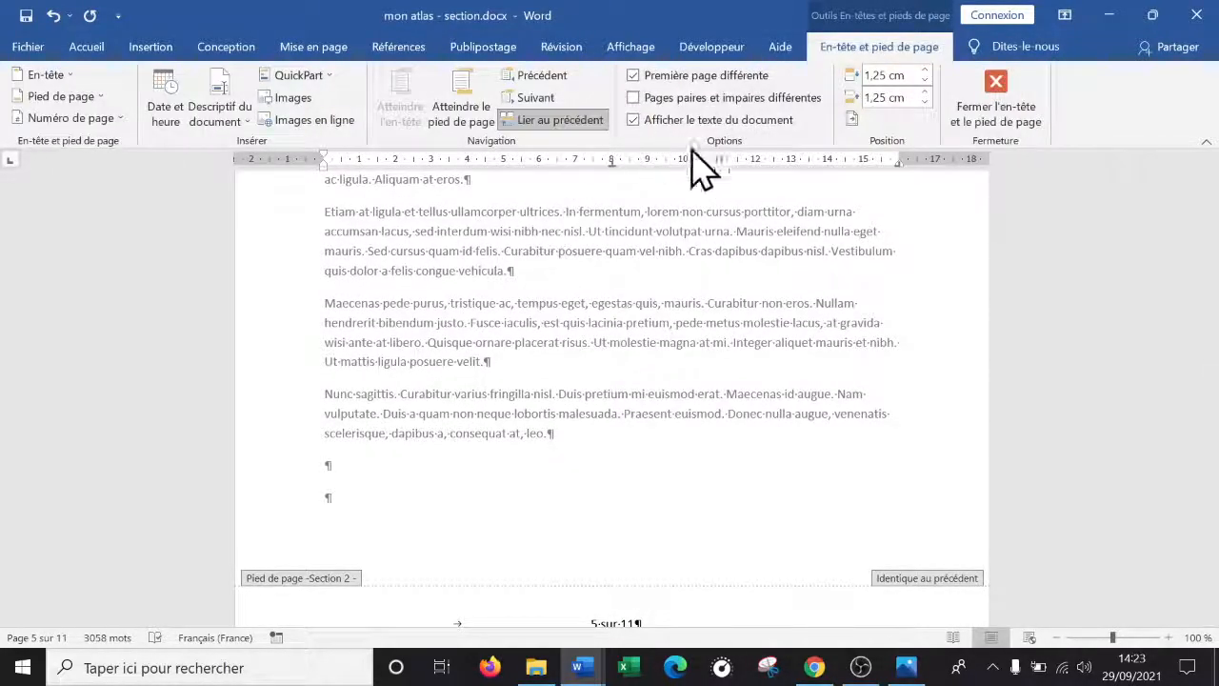
{"action": "scroll", "coordinate": [572, 314], "scroll_direction": "down", "scroll_amount": 1}
Step: Inspect the Section 2 headers and their link to the previous section back to the table of contents, and close header editing
{"action": "scroll", "coordinate": [572, 314], "scroll_direction": "up", "scroll_amount": 10}
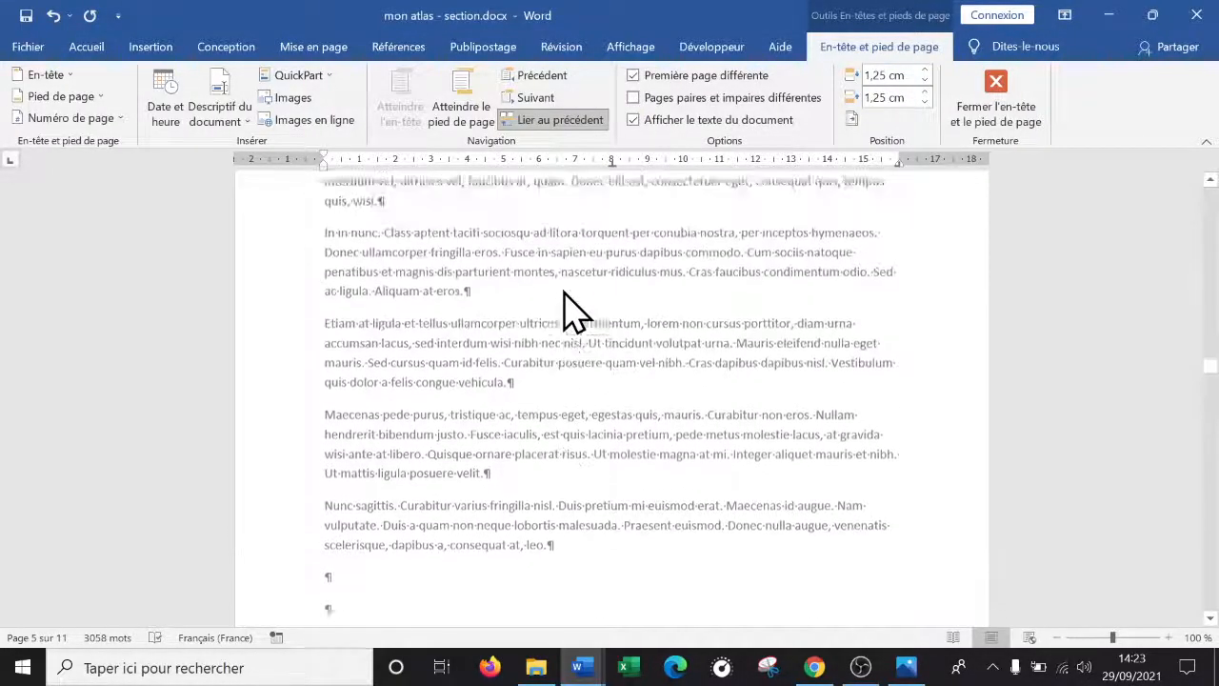
{"action": "scroll", "coordinate": [572, 309], "scroll_direction": "up", "scroll_amount": 5}
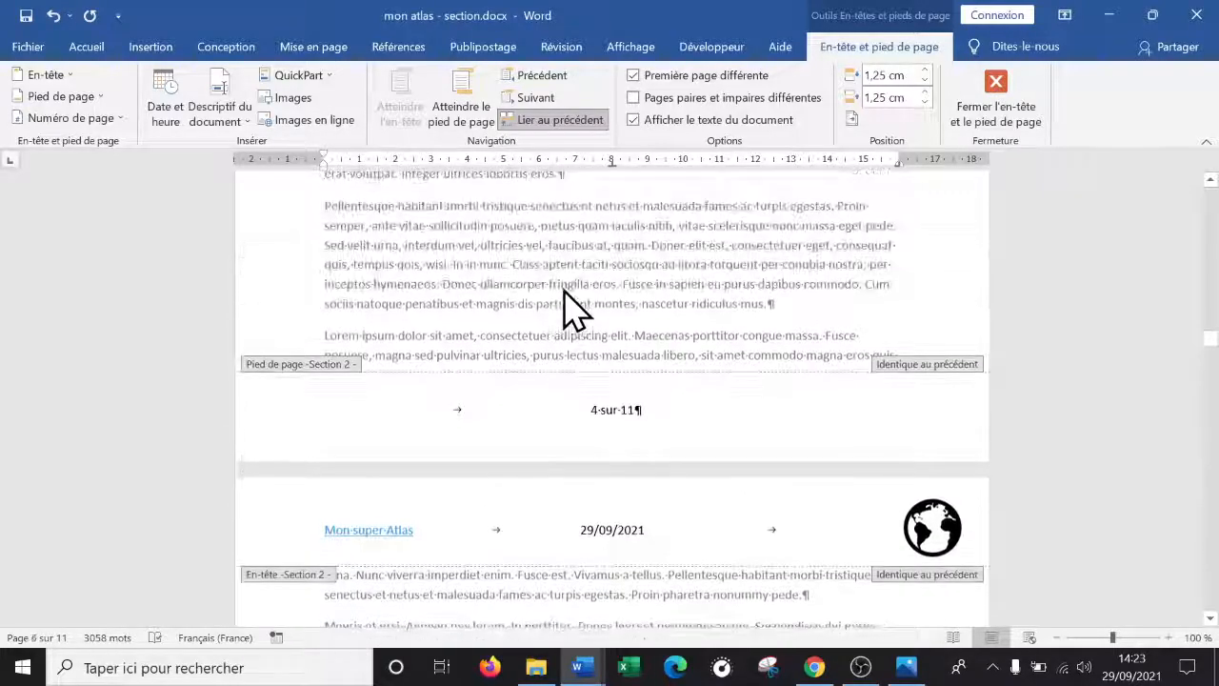
{"action": "left_click", "coordinate": [485, 518]}
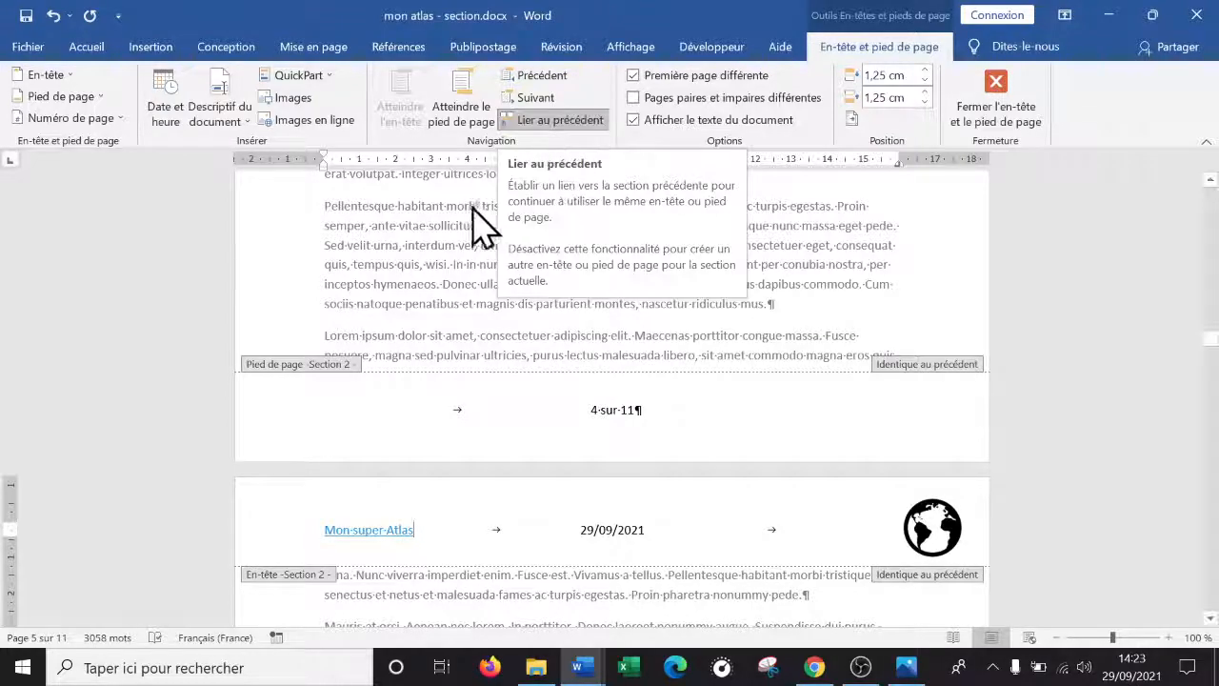
{"action": "left_click", "coordinate": [552, 123]}
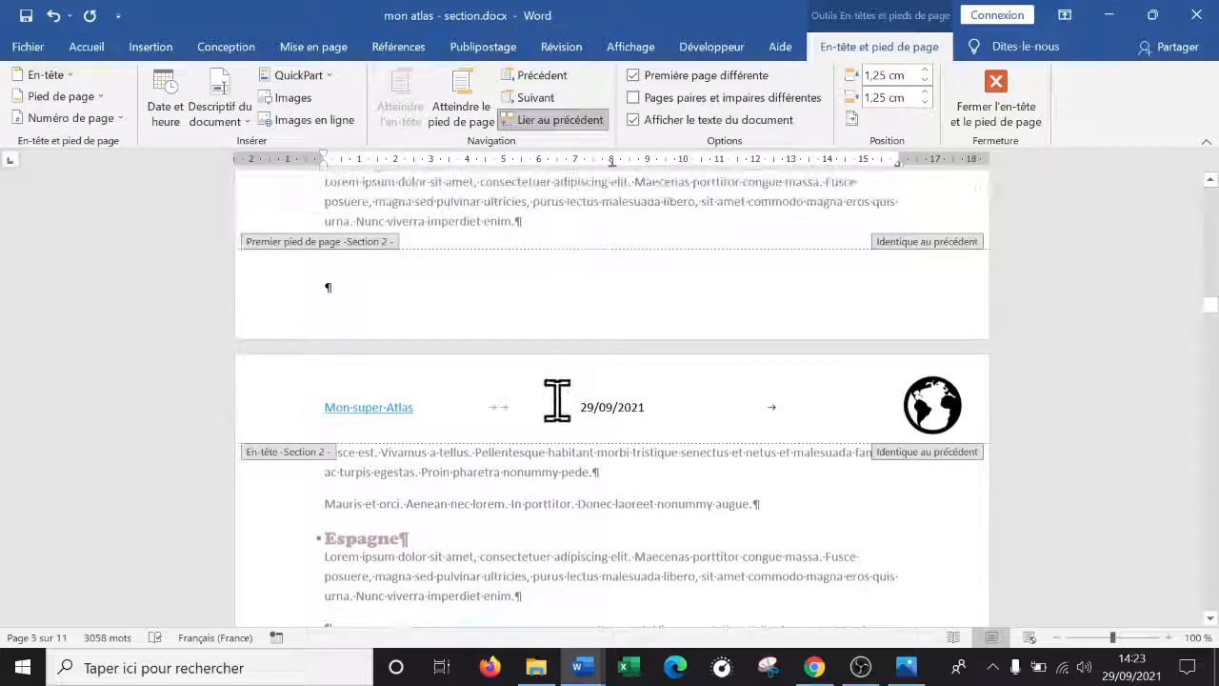
{"action": "left_click", "coordinate": [543, 400]}
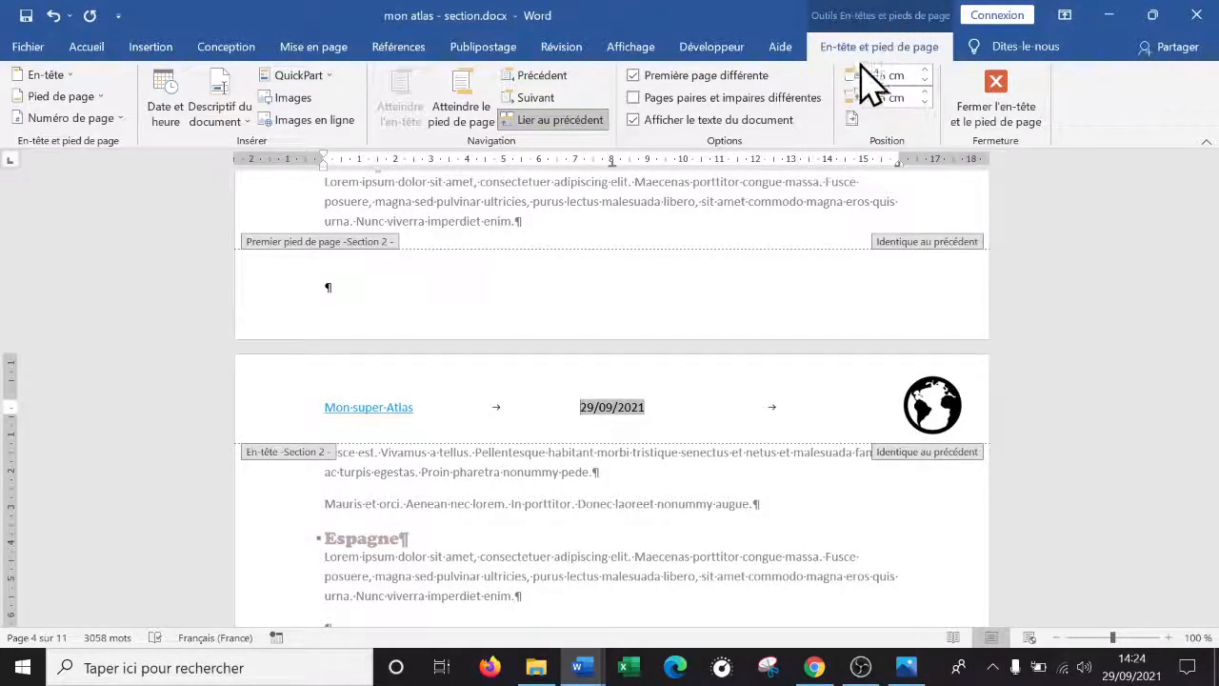
{"action": "scroll", "coordinate": [576, 347], "scroll_direction": "up", "scroll_amount": 2}
{"action": "scroll", "coordinate": [581, 352], "scroll_direction": "up", "scroll_amount": 20}
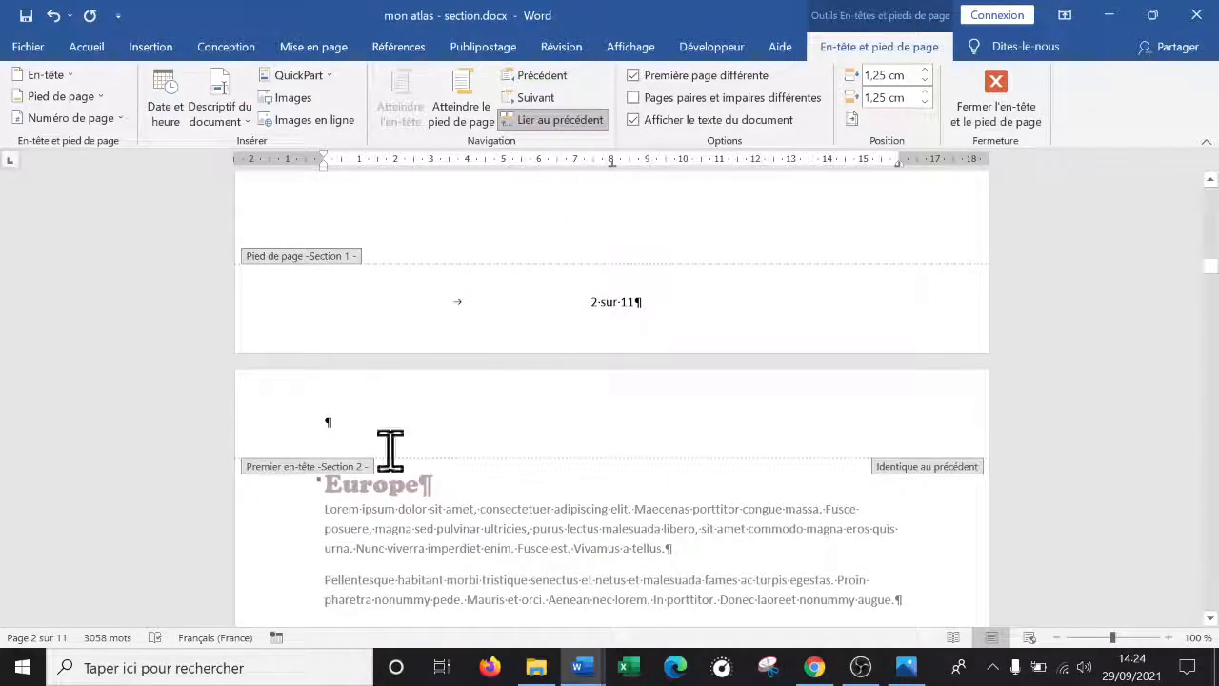
{"action": "scroll", "coordinate": [335, 439], "scroll_direction": "up", "scroll_amount": 15}
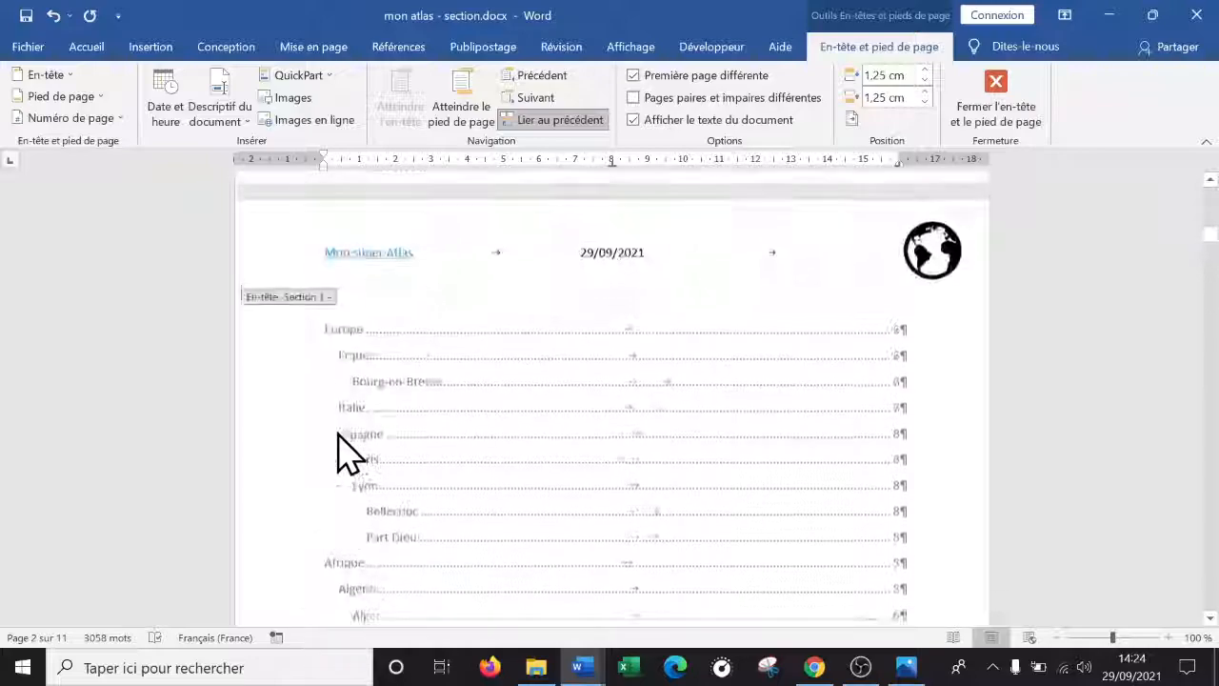
{"action": "scroll", "coordinate": [348, 453], "scroll_direction": "up", "scroll_amount": 4}
{"action": "scroll", "coordinate": [348, 453], "scroll_direction": "down", "scroll_amount": 5}
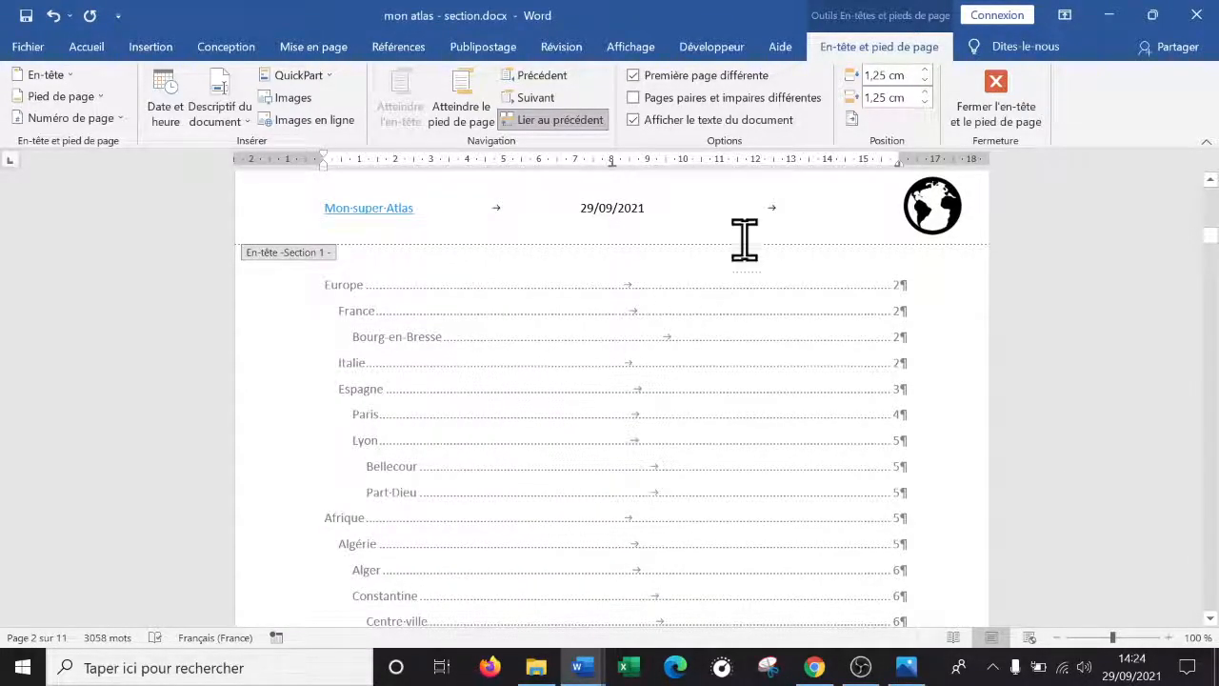
{"action": "left_click", "coordinate": [991, 115]}
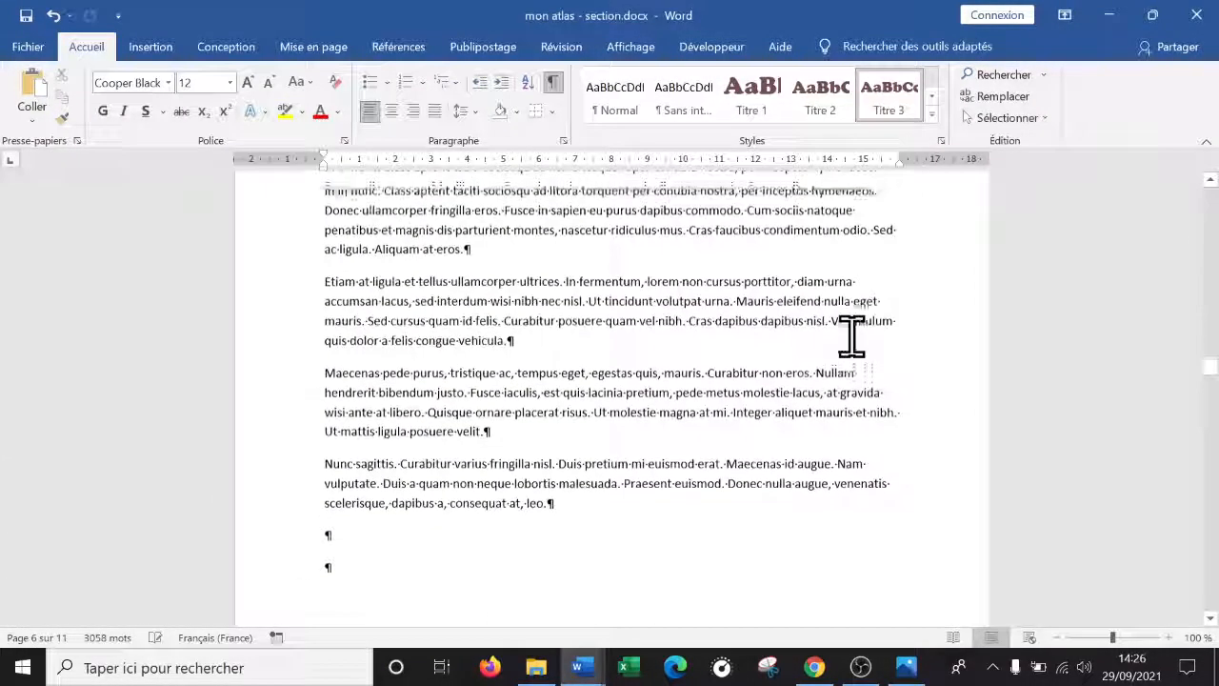
Step: Look through the headers and footers between the first page and the Italie heading, returning to the table of contents page
{"action": "scroll", "coordinate": [852, 335], "scroll_direction": "down", "scroll_amount": 10}
{"action": "scroll", "coordinate": [852, 336], "scroll_direction": "up", "scroll_amount": 20}
{"action": "scroll", "coordinate": [852, 335], "scroll_direction": "up", "scroll_amount": 12}
{"action": "scroll", "coordinate": [852, 336], "scroll_direction": "up", "scroll_amount": 20}
{"action": "scroll", "coordinate": [747, 321], "scroll_direction": "up", "scroll_amount": 3}
{"action": "scroll", "coordinate": [626, 254], "scroll_direction": "down", "scroll_amount": 15}
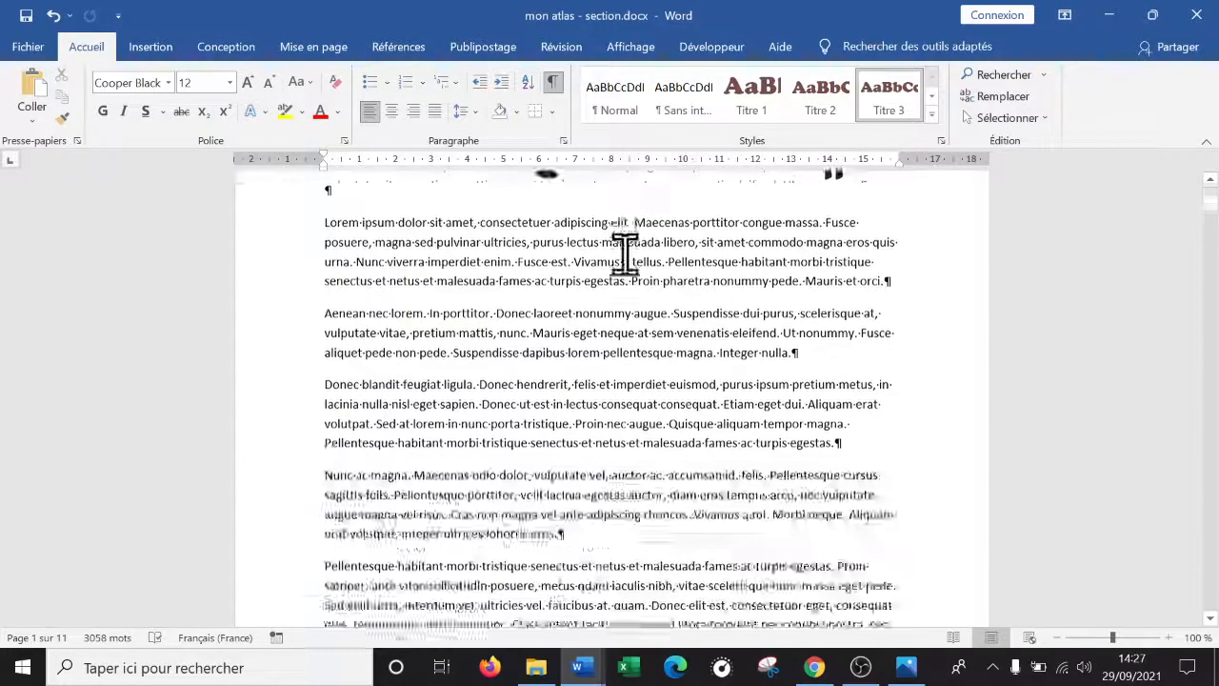
{"action": "scroll", "coordinate": [395, 259], "scroll_direction": "down", "scroll_amount": 15}
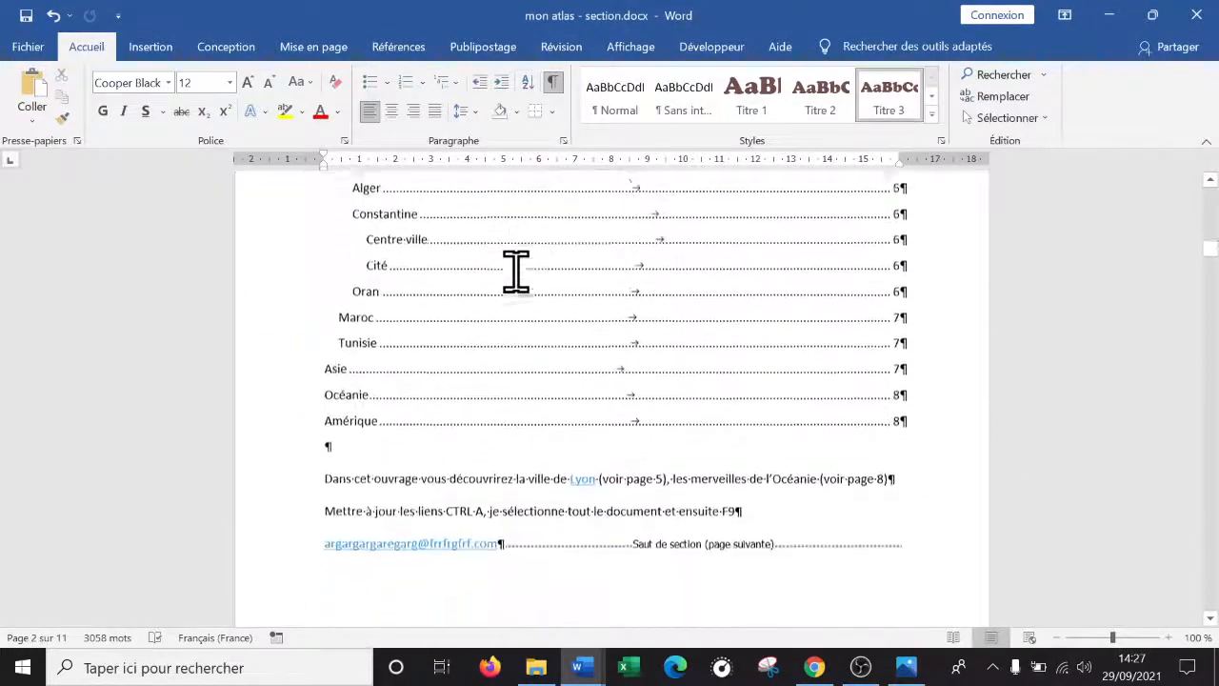
{"action": "scroll", "coordinate": [584, 338], "scroll_direction": "down", "scroll_amount": 10}
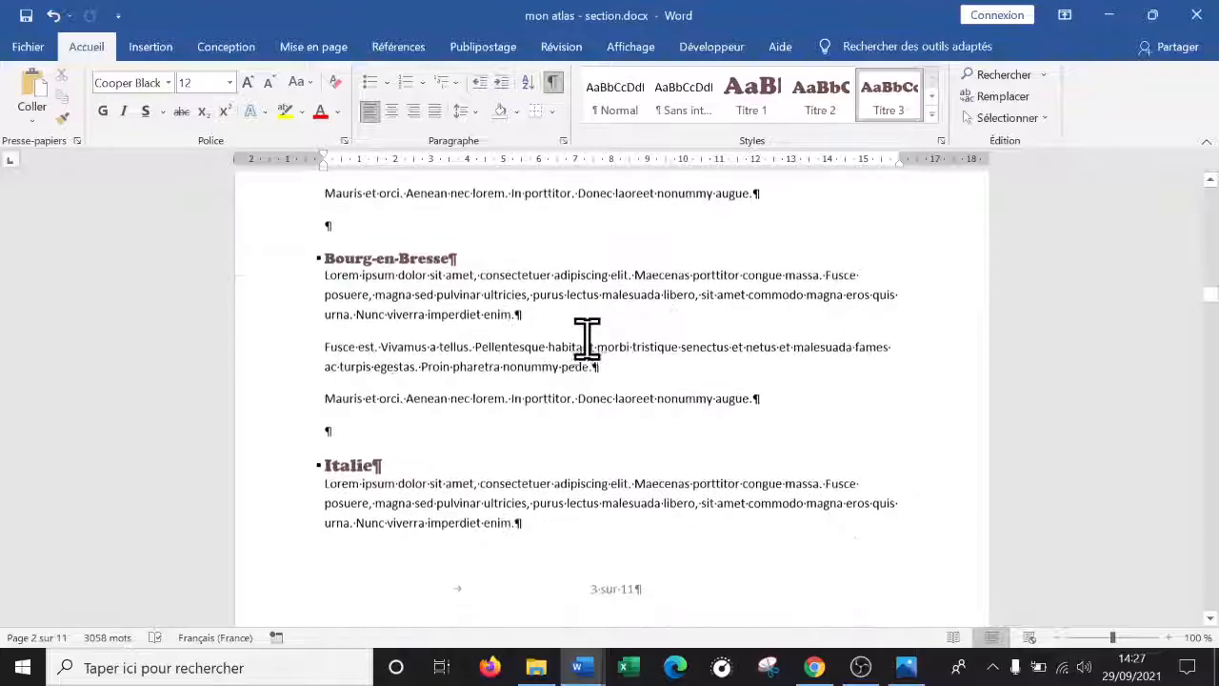
{"action": "scroll", "coordinate": [548, 334], "scroll_direction": "up", "scroll_amount": 18}
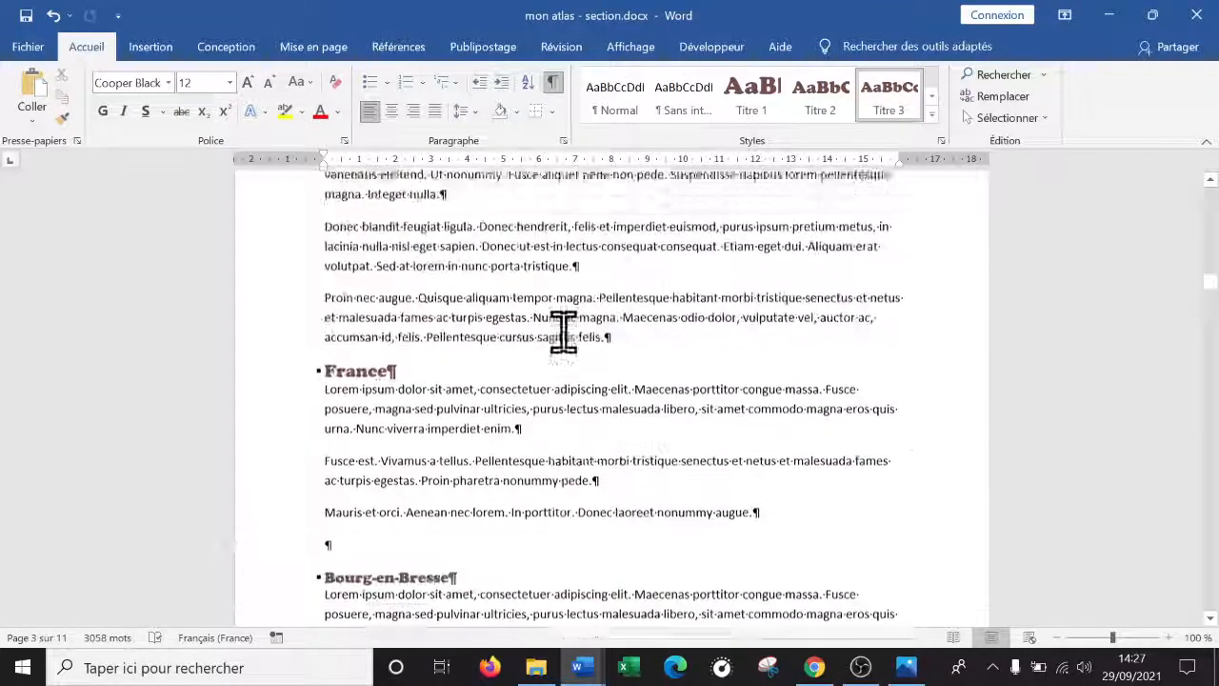
{"action": "scroll", "coordinate": [562, 331], "scroll_direction": "up", "scroll_amount": 10}
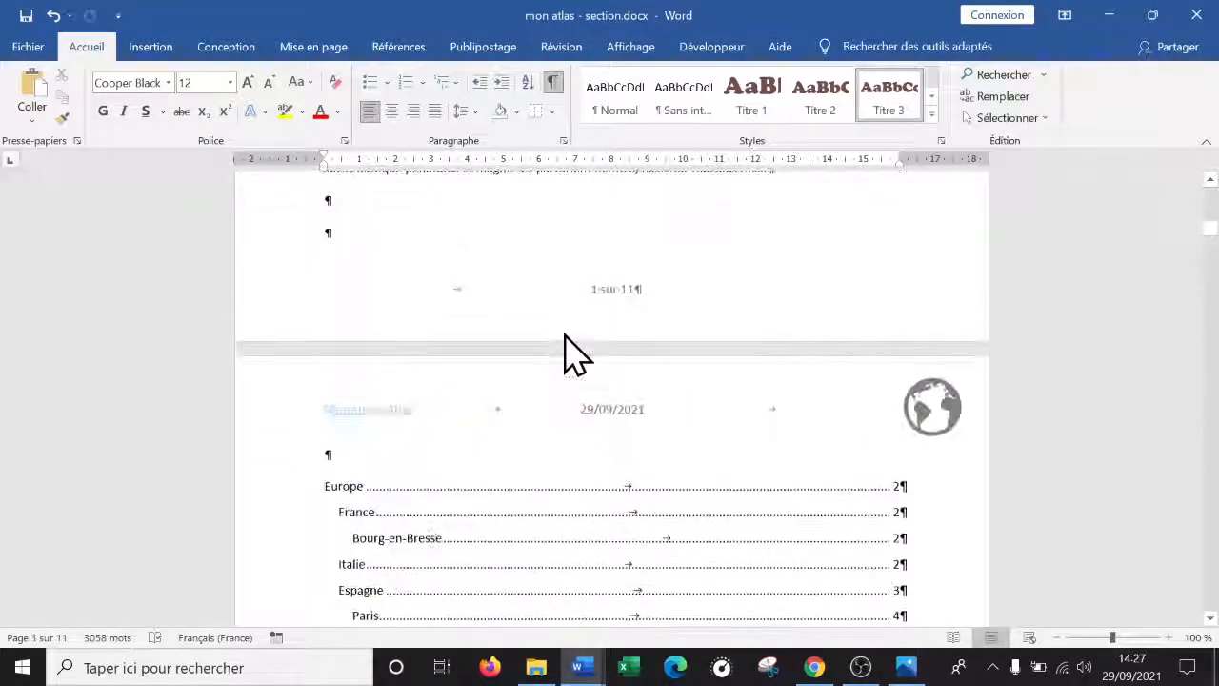
Step: Open the Section 2 header on the Europe page for editing and unlink it from the previous section
{"action": "double_click", "coordinate": [444, 412]}
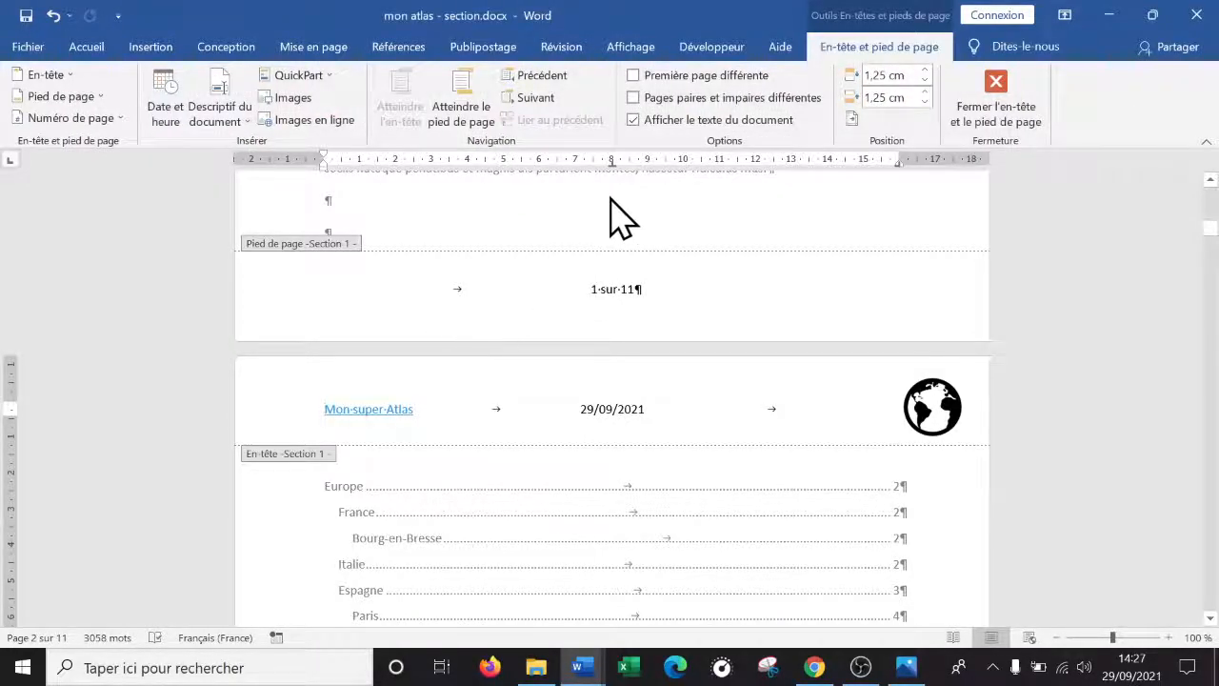
{"action": "scroll", "coordinate": [463, 362], "scroll_direction": "down", "scroll_amount": 15}
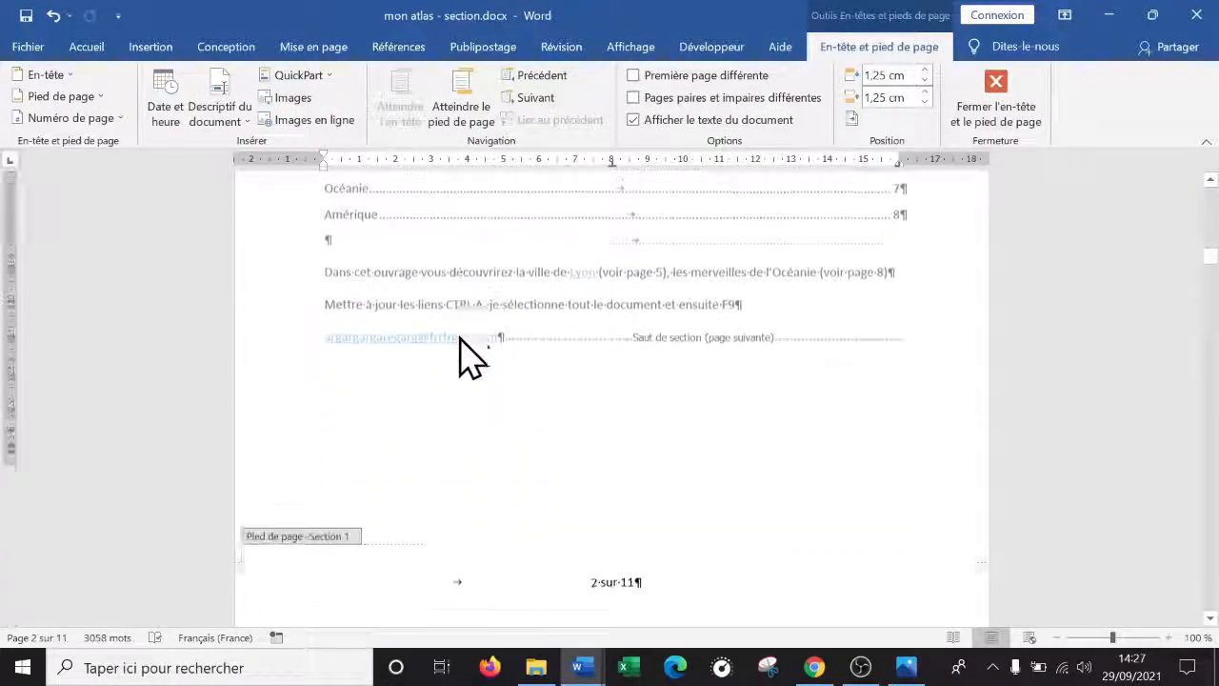
{"action": "left_click", "coordinate": [470, 488]}
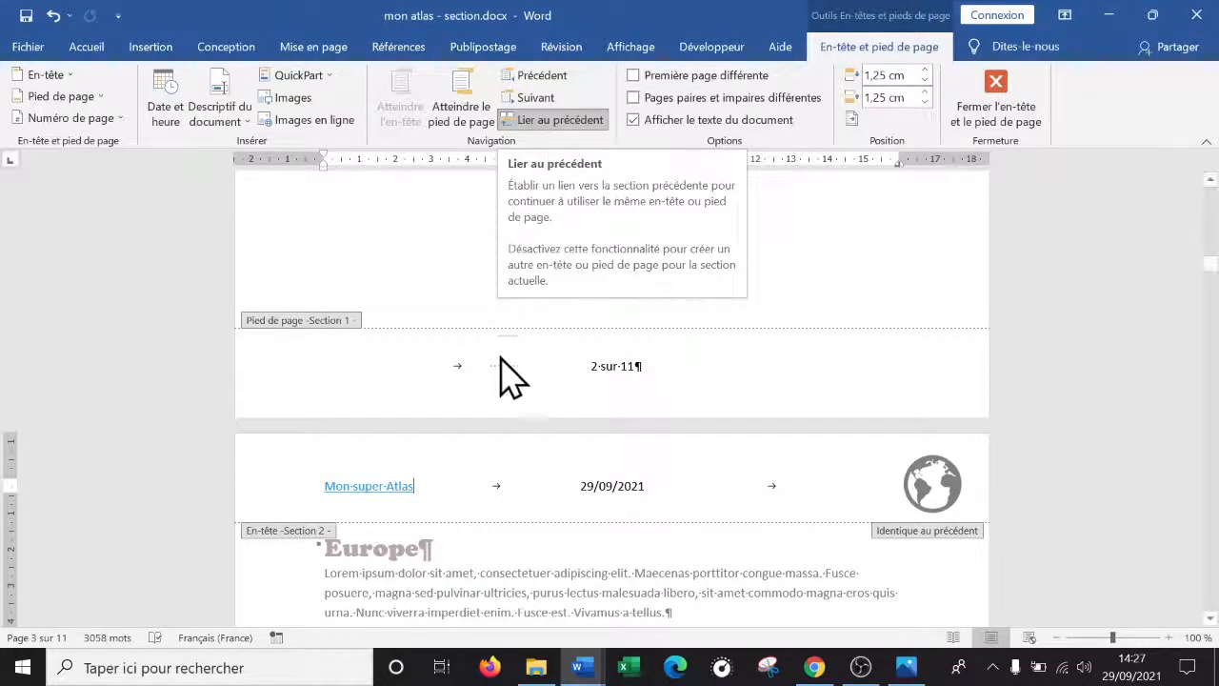
{"action": "scroll", "coordinate": [491, 365], "scroll_direction": "up", "scroll_amount": 4}
{"action": "scroll", "coordinate": [481, 351], "scroll_direction": "down", "scroll_amount": 5}
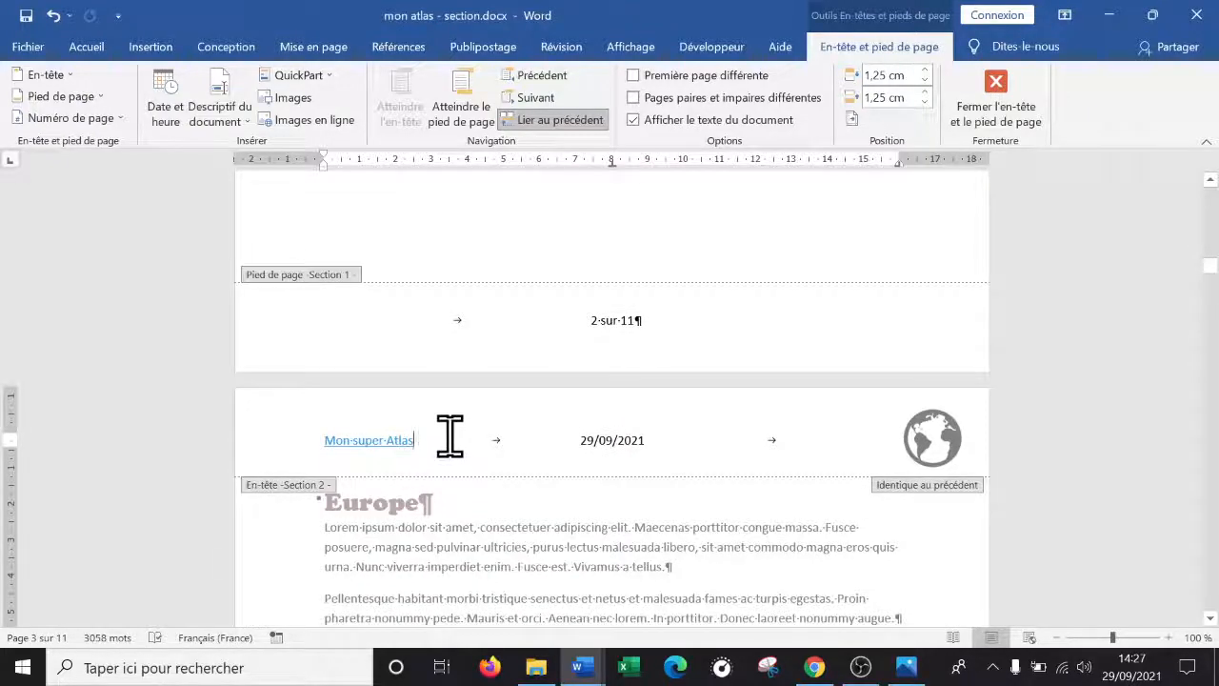
{"action": "left_click", "coordinate": [562, 120]}
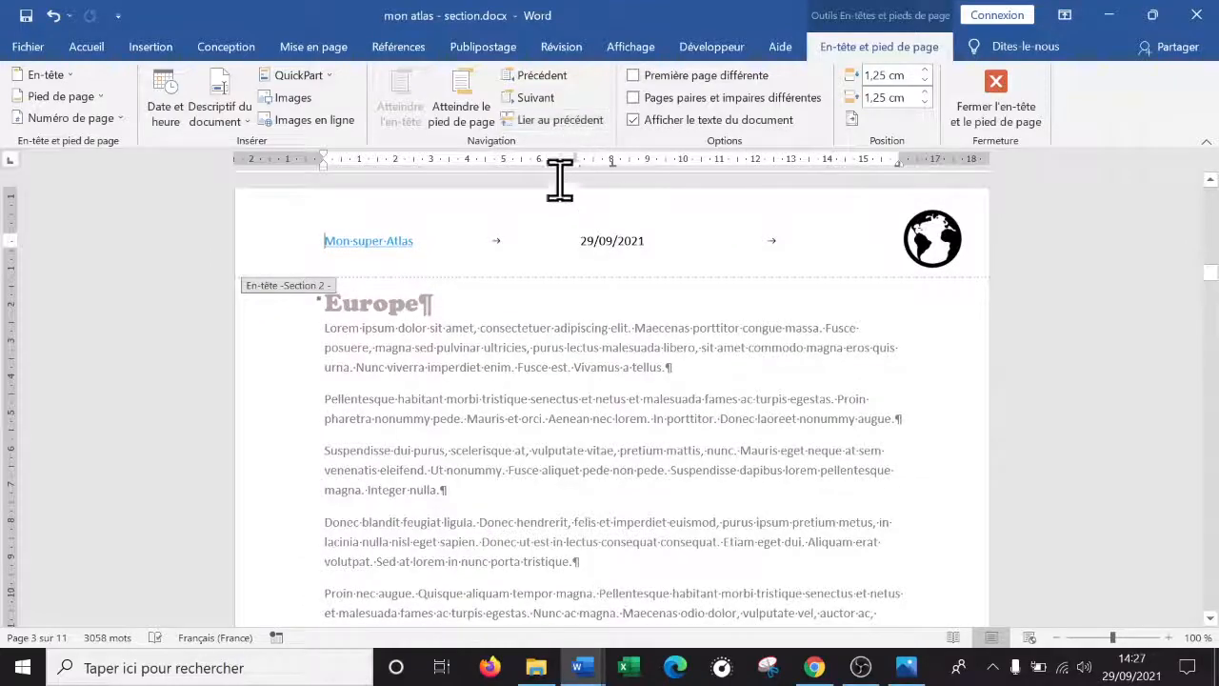
{"action": "scroll", "coordinate": [561, 295], "scroll_direction": "up", "scroll_amount": 5}
{"action": "scroll", "coordinate": [560, 303], "scroll_direction": "down", "scroll_amount": 5}
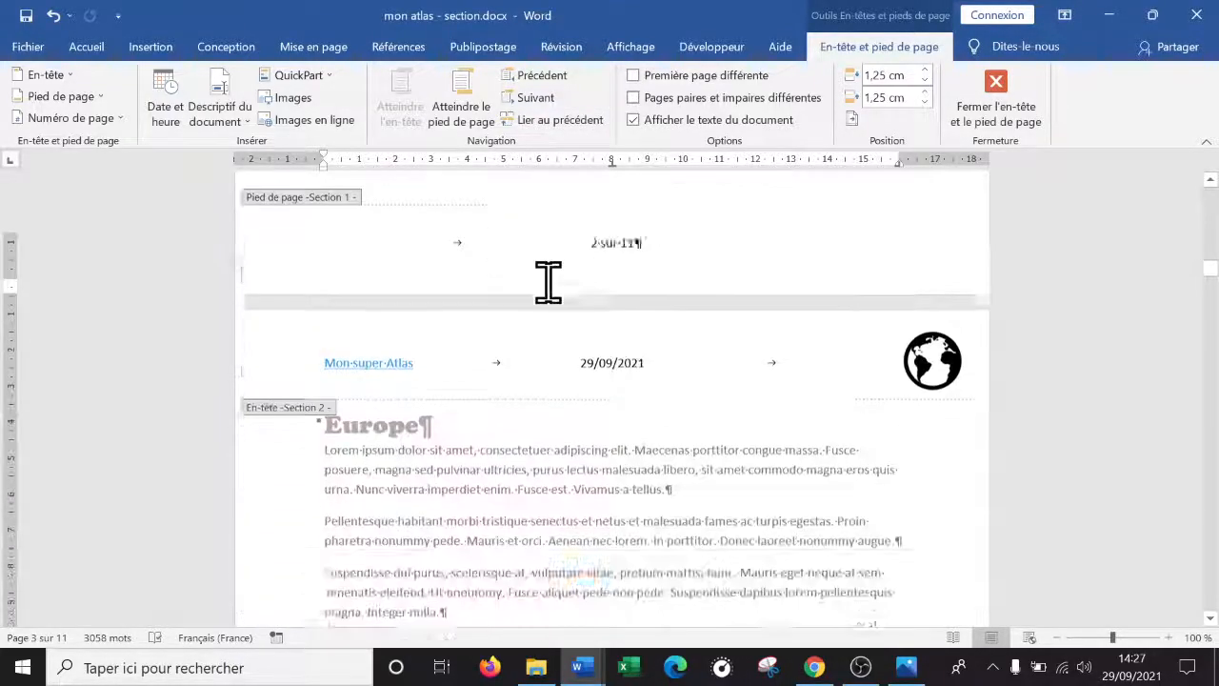
Step: Replace "Mon super Atlas" in the Section 2 header with "Europe, le vieux continent" and close header editing
{"action": "left_click_drag", "start_coordinate": [461, 289], "coordinate": [347, 286]}
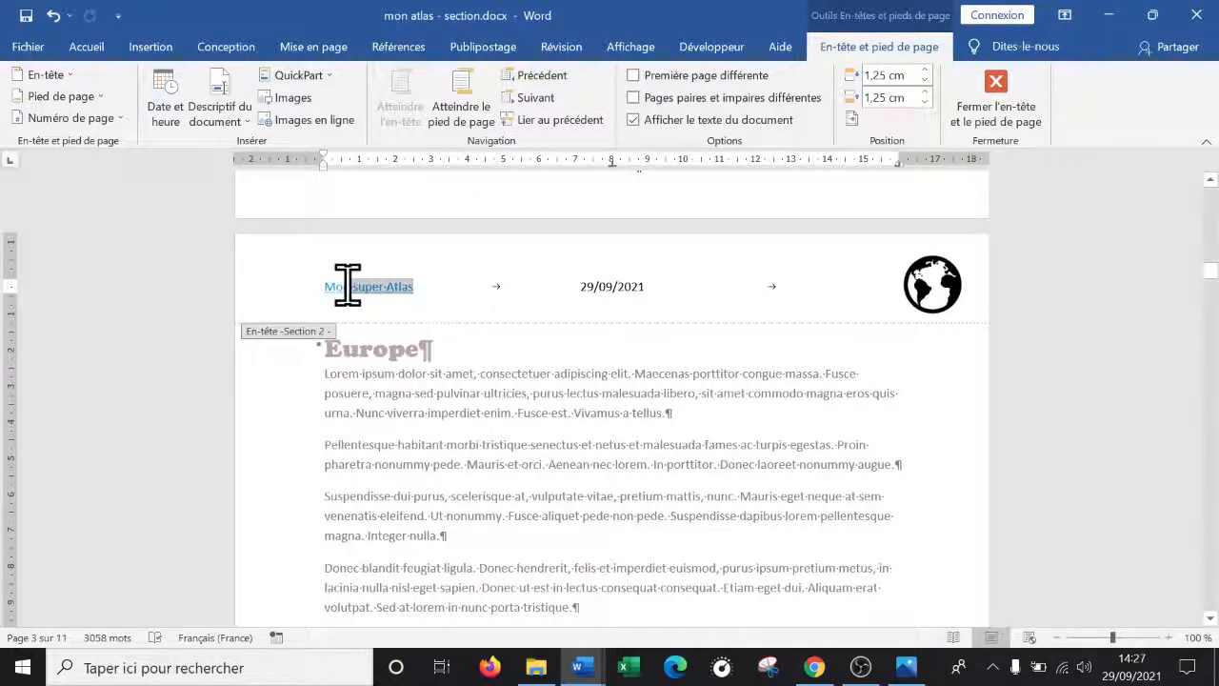
{"action": "type", "text": "Europe, le vieux continent"}
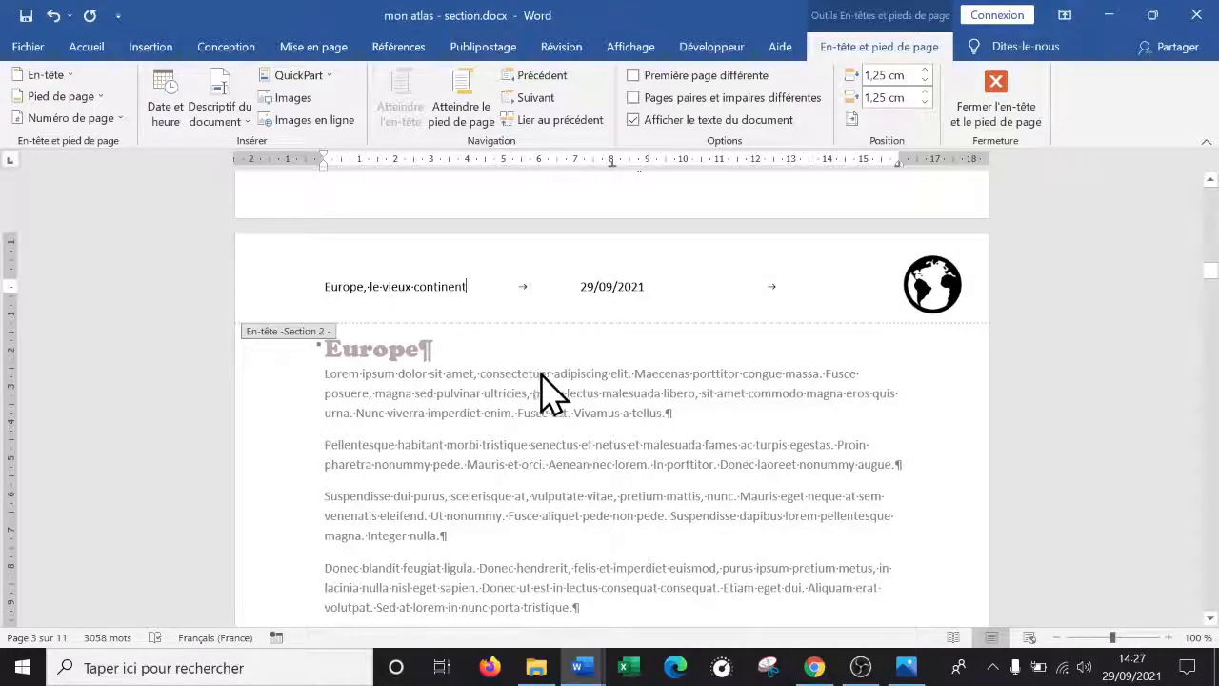
{"action": "scroll", "coordinate": [548, 381], "scroll_direction": "up", "scroll_amount": 3}
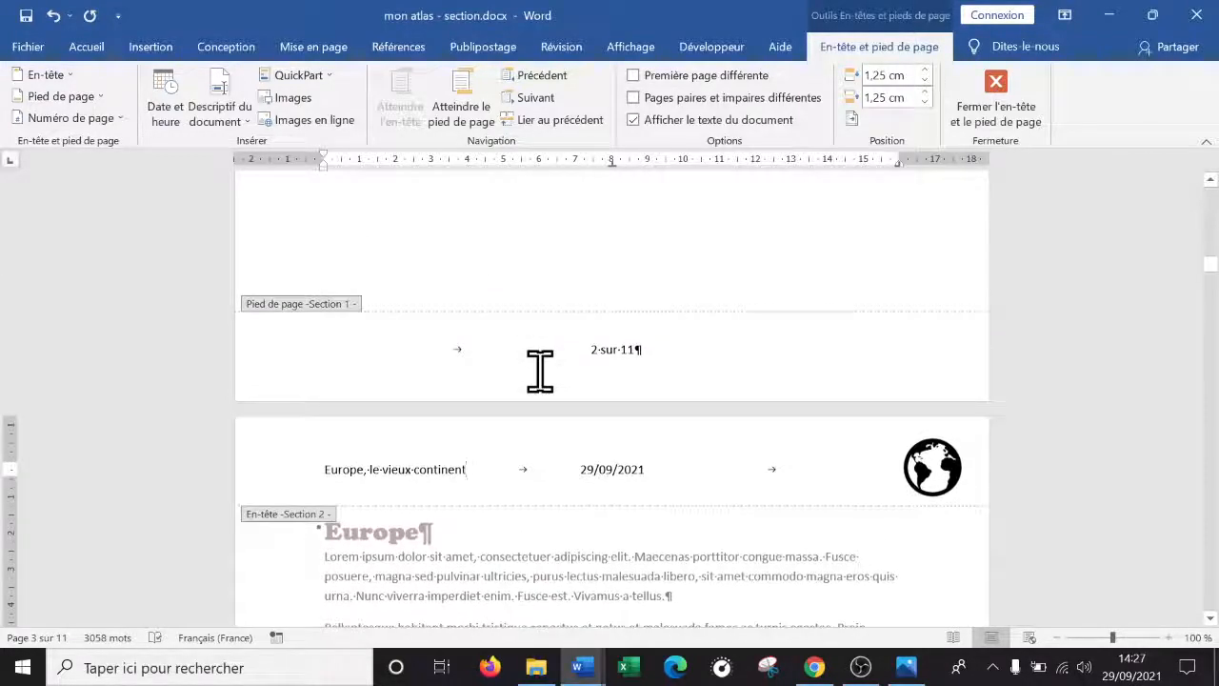
{"action": "scroll", "coordinate": [540, 372], "scroll_direction": "up", "scroll_amount": 15}
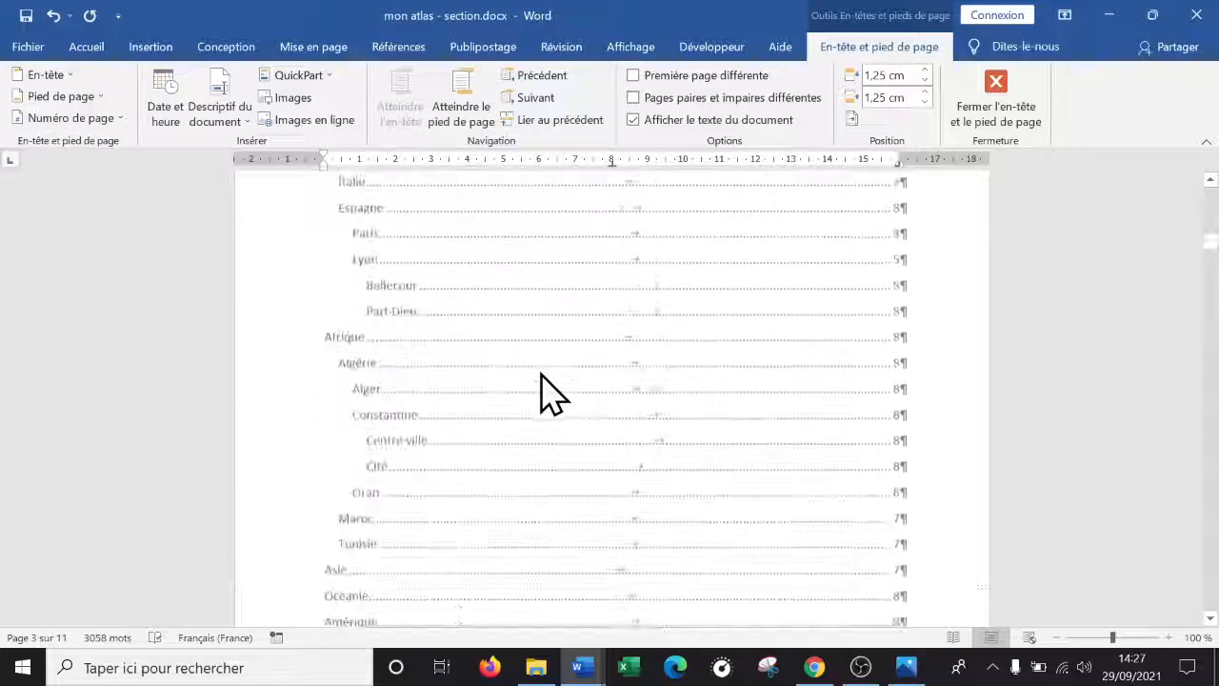
{"action": "scroll", "coordinate": [540, 371], "scroll_direction": "down", "scroll_amount": 5}
{"action": "scroll", "coordinate": [540, 390], "scroll_direction": "down", "scroll_amount": 10}
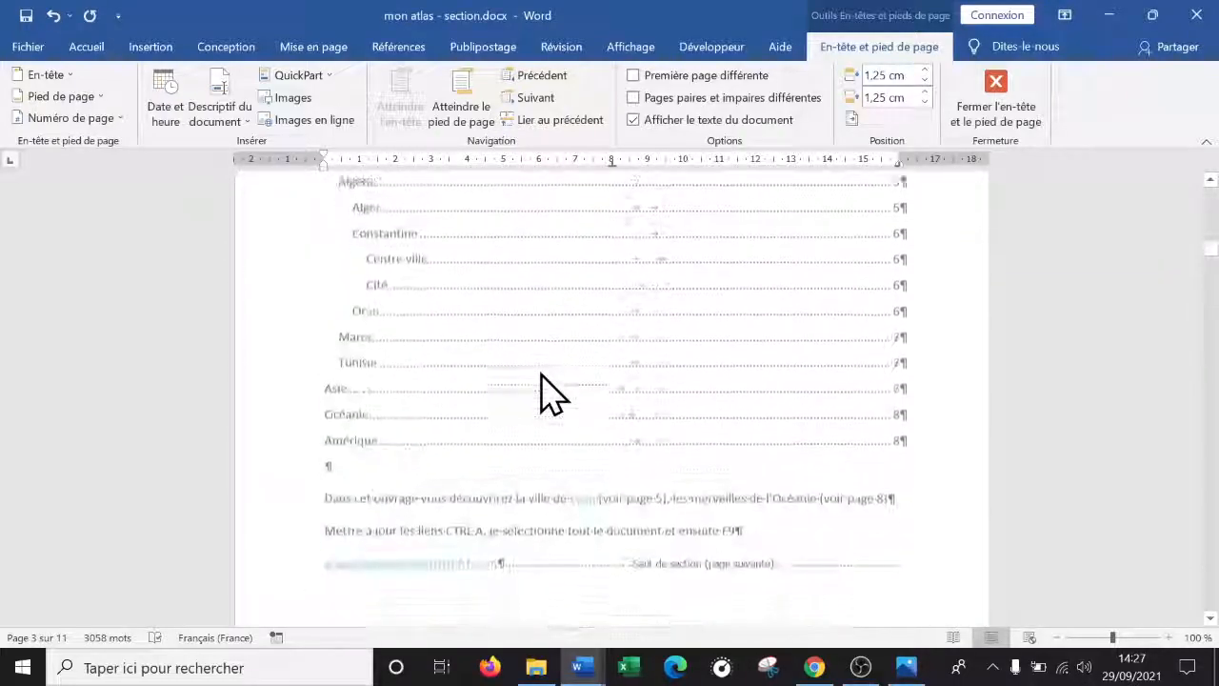
{"action": "double_click", "coordinate": [510, 526]}
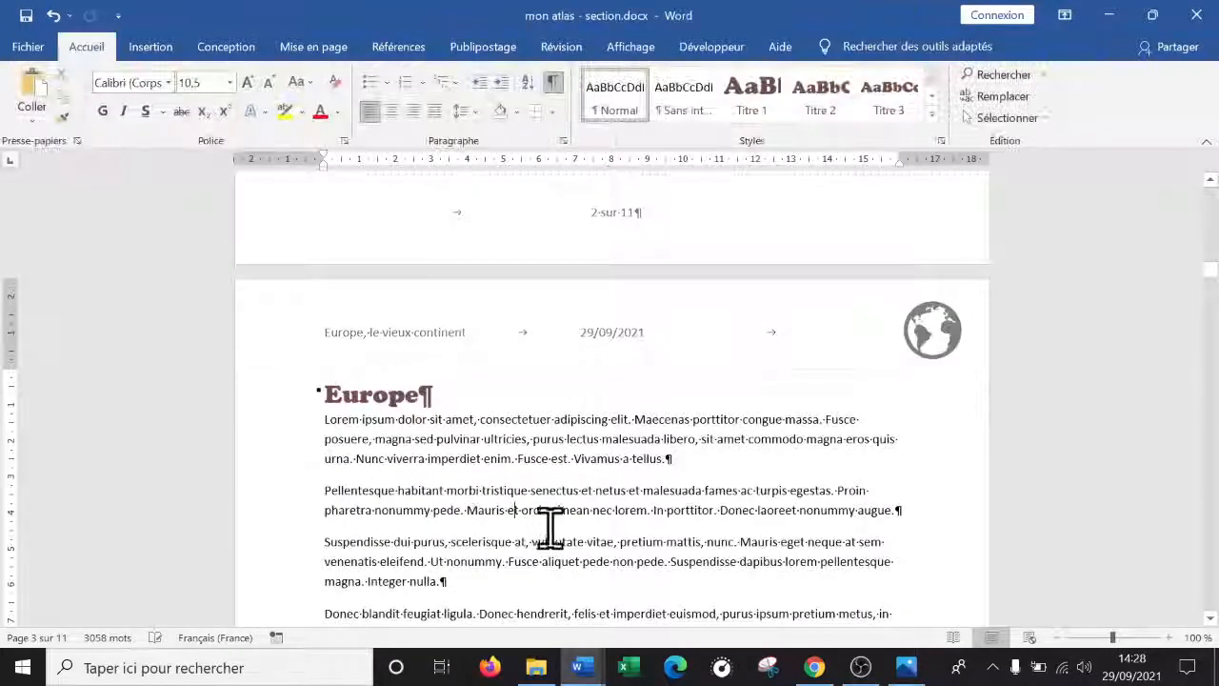
Step: Compare the Section 1 header on the table of contents page with the Section 2 header in the Europe chapter
{"action": "scroll", "coordinate": [577, 517], "scroll_direction": "up", "scroll_amount": 8}
{"action": "scroll", "coordinate": [577, 517], "scroll_direction": "up", "scroll_amount": 3}
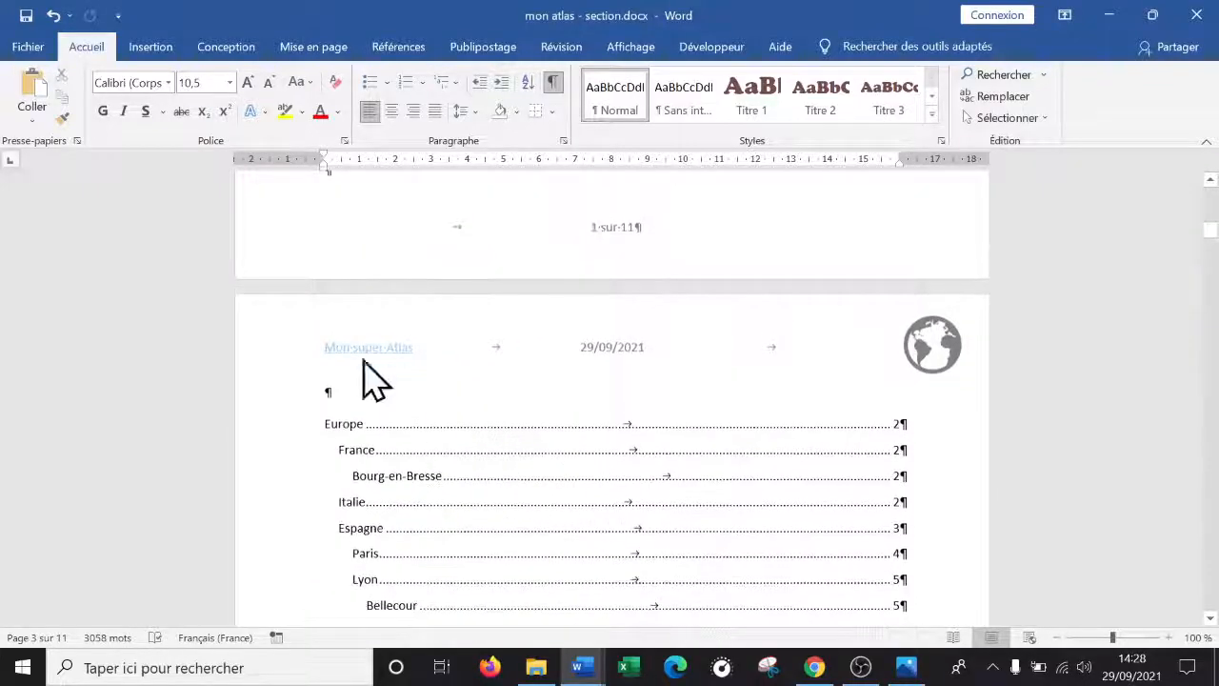
{"action": "scroll", "coordinate": [540, 372], "scroll_direction": "up", "scroll_amount": 15}
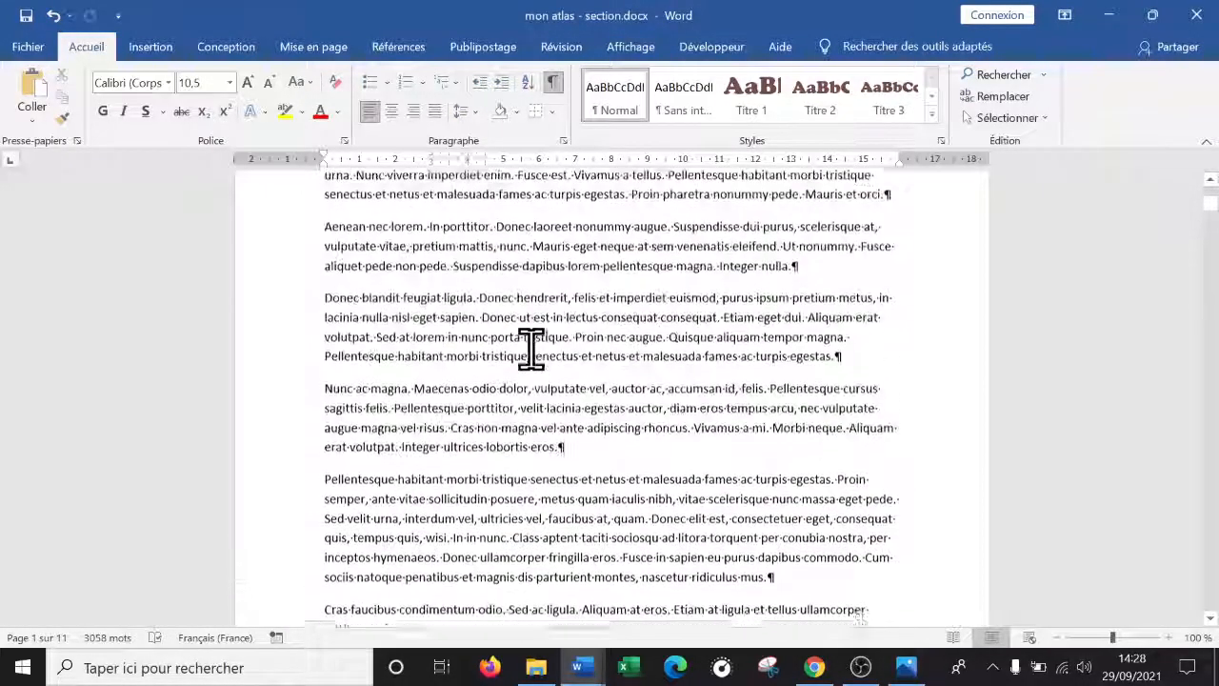
{"action": "scroll", "coordinate": [756, 229], "scroll_direction": "down", "scroll_amount": 15}
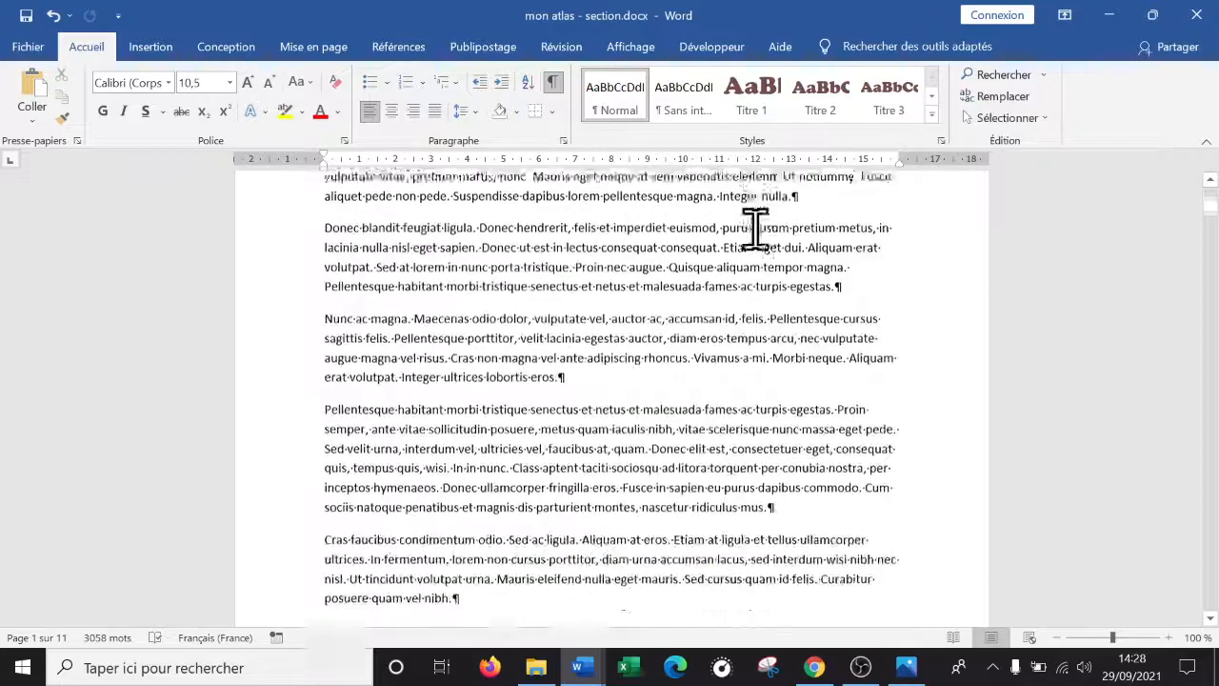
{"action": "scroll", "coordinate": [413, 405], "scroll_direction": "down", "scroll_amount": 18}
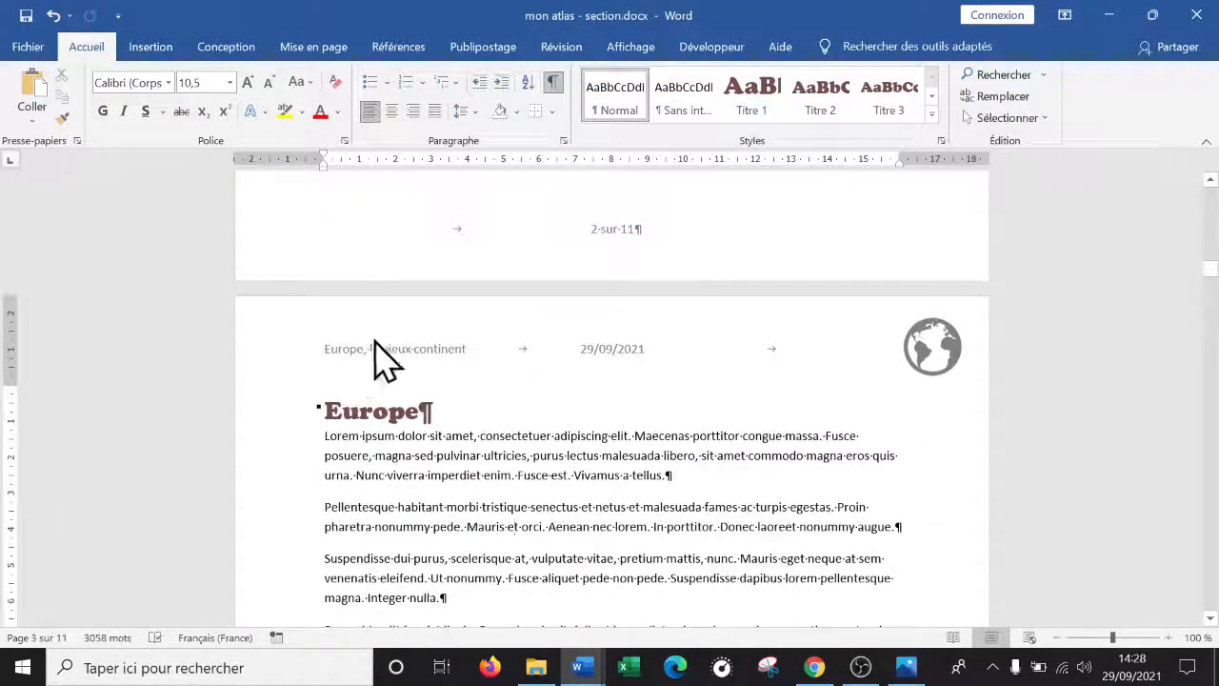
{"action": "scroll", "coordinate": [458, 352], "scroll_direction": "down", "scroll_amount": 18}
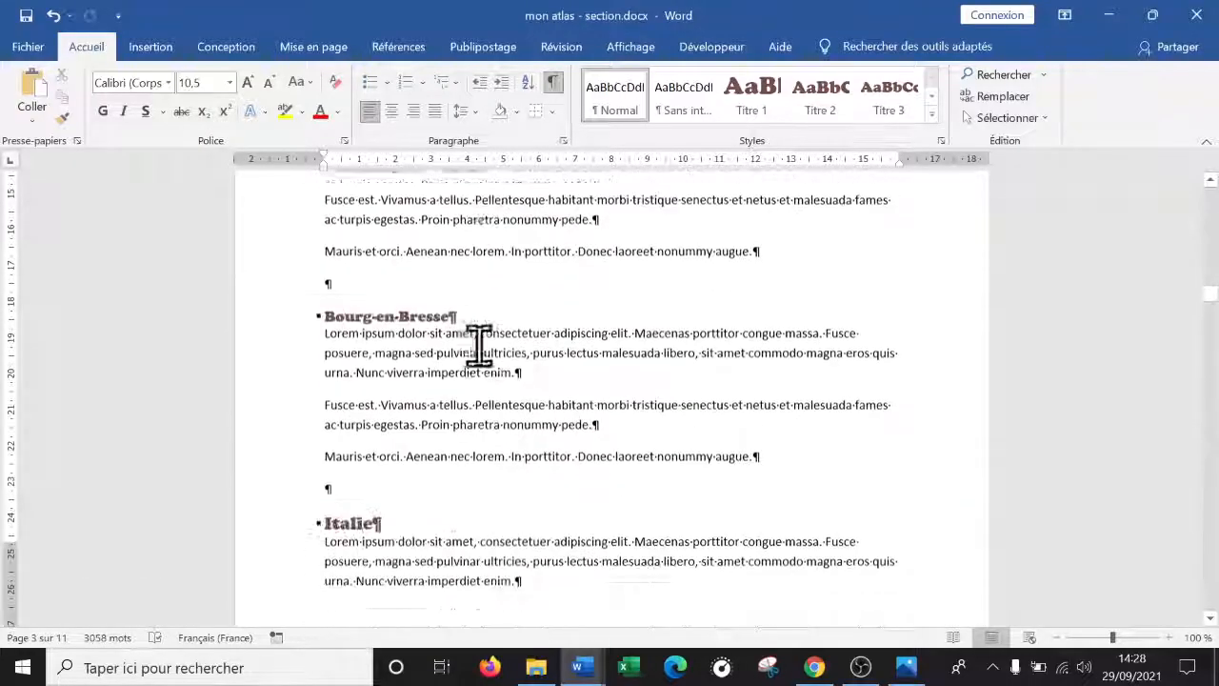
Step: Enter "Afrique, le berceau de l'humanité" in the Section 3 first-page header above the Afrique heading and close header editing
{"action": "scroll", "coordinate": [479, 345], "scroll_direction": "down", "scroll_amount": 15}
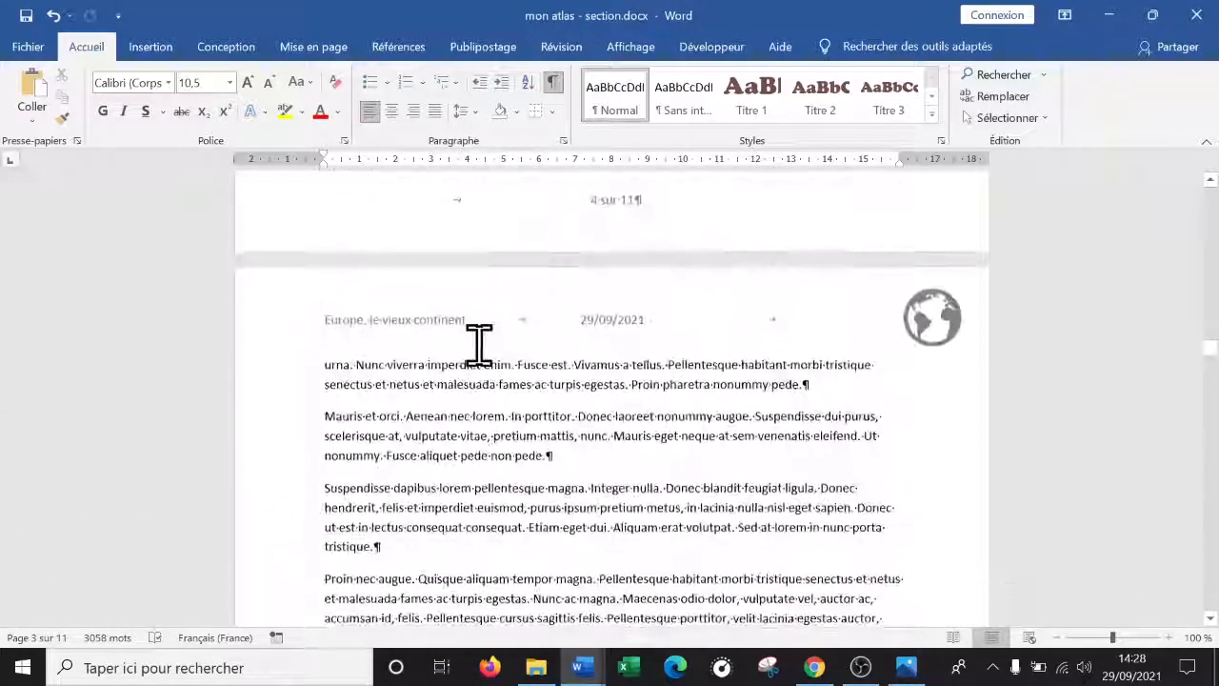
{"action": "scroll", "coordinate": [495, 362], "scroll_direction": "down", "scroll_amount": 20}
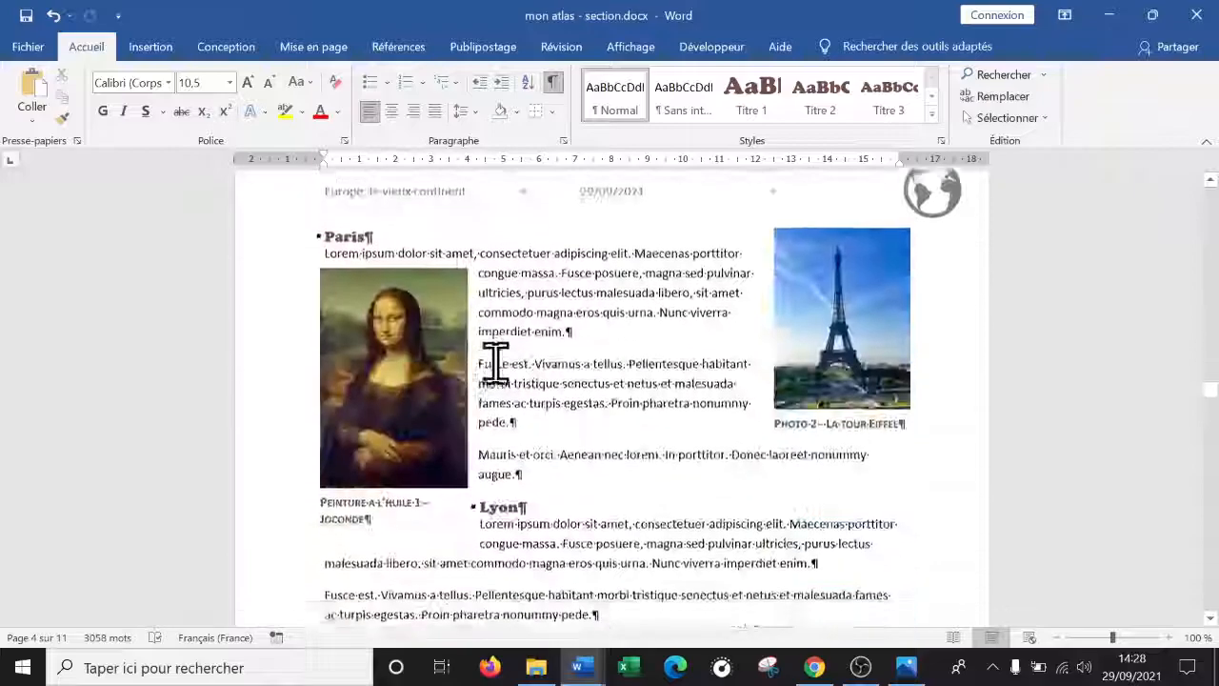
{"action": "scroll", "coordinate": [496, 362], "scroll_direction": "down", "scroll_amount": 3}
{"action": "scroll", "coordinate": [495, 362], "scroll_direction": "up", "scroll_amount": 1}
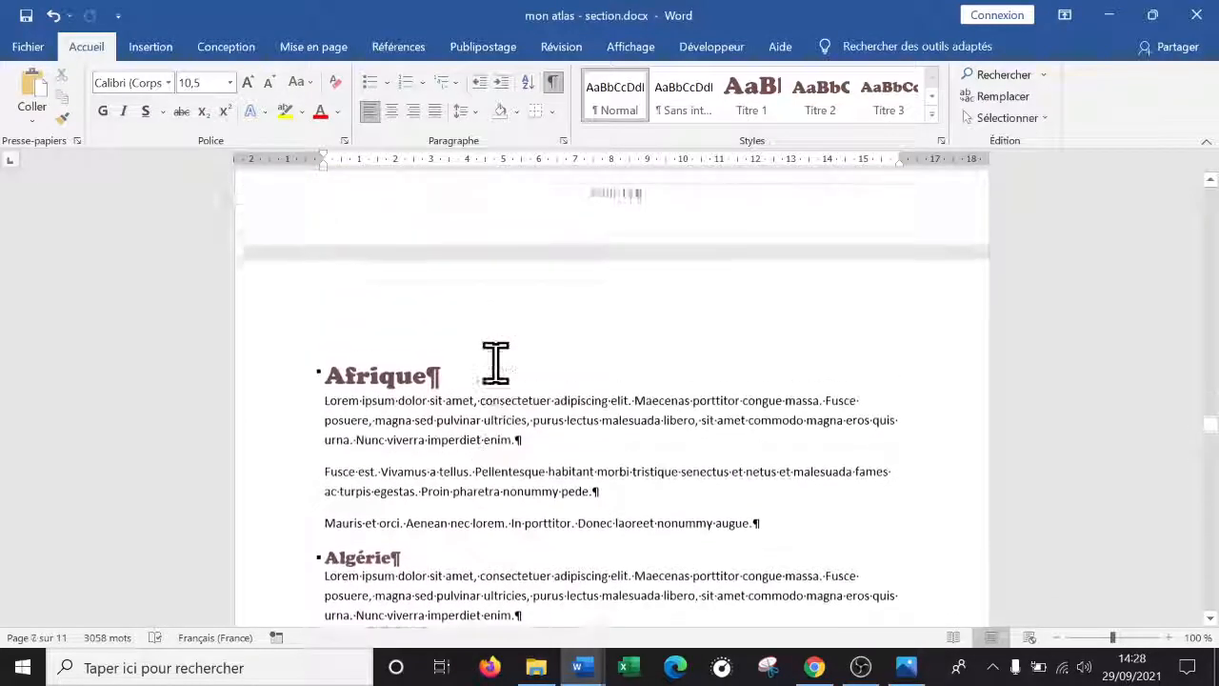
{"action": "left_click", "coordinate": [355, 339]}
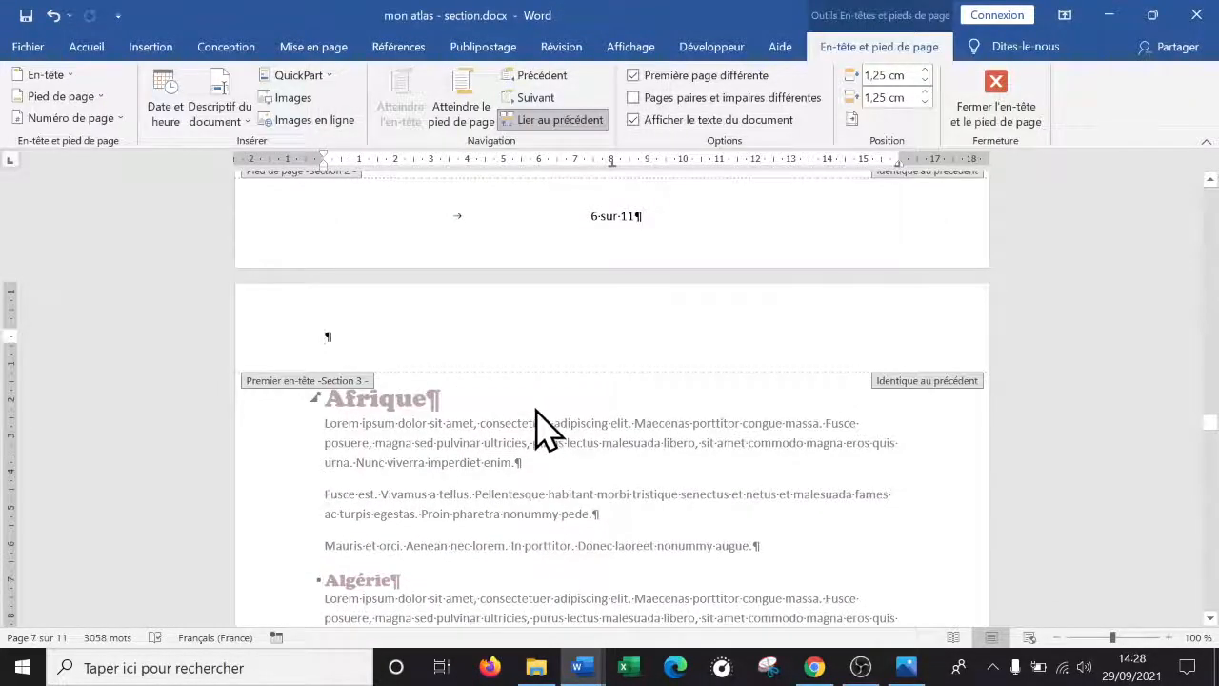
{"action": "type", "text": "Afrique, le berceau de l'huma"}
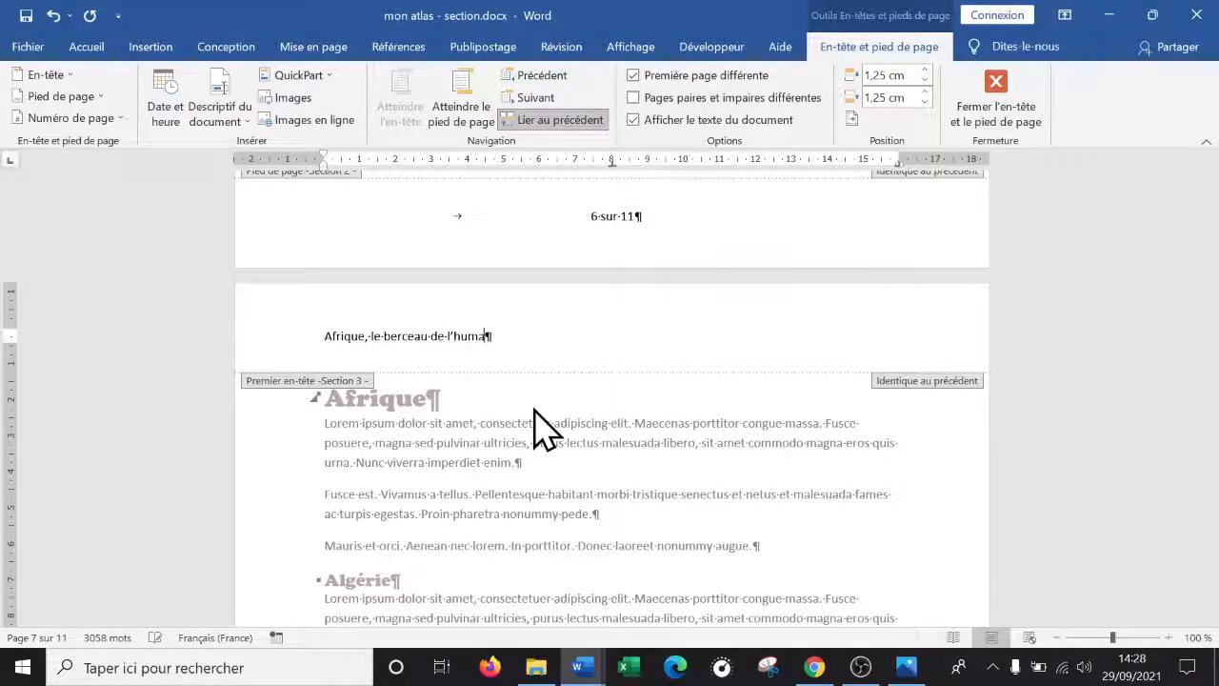
{"action": "double_click", "coordinate": [523, 486]}
Step: Compare the running header on the Paris page with the one on the Centre ville page in the Afrique chapter
{"action": "scroll", "coordinate": [505, 443], "scroll_direction": "up", "scroll_amount": 10}
{"action": "scroll", "coordinate": [502, 440], "scroll_direction": "up", "scroll_amount": 15}
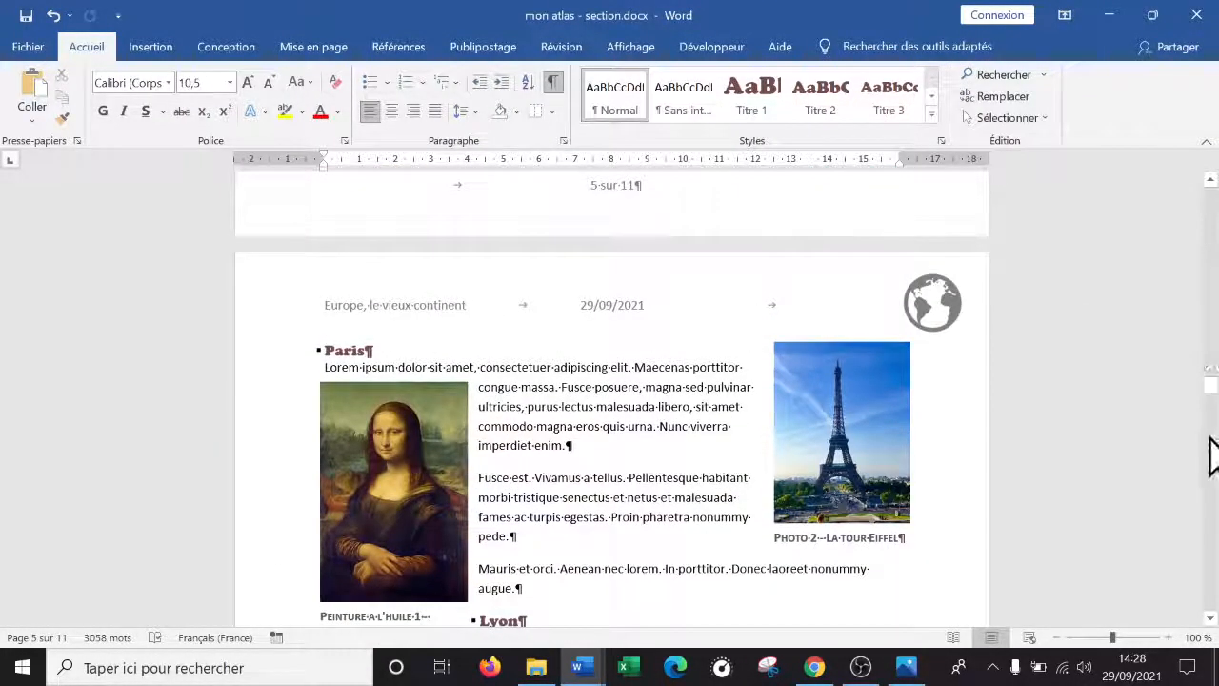
{"action": "left_click", "coordinate": [1211, 438]}
{"action": "left_click", "coordinate": [1214, 448]}
{"action": "left_click", "coordinate": [1217, 452]}
{"action": "left_click", "coordinate": [1217, 452]}
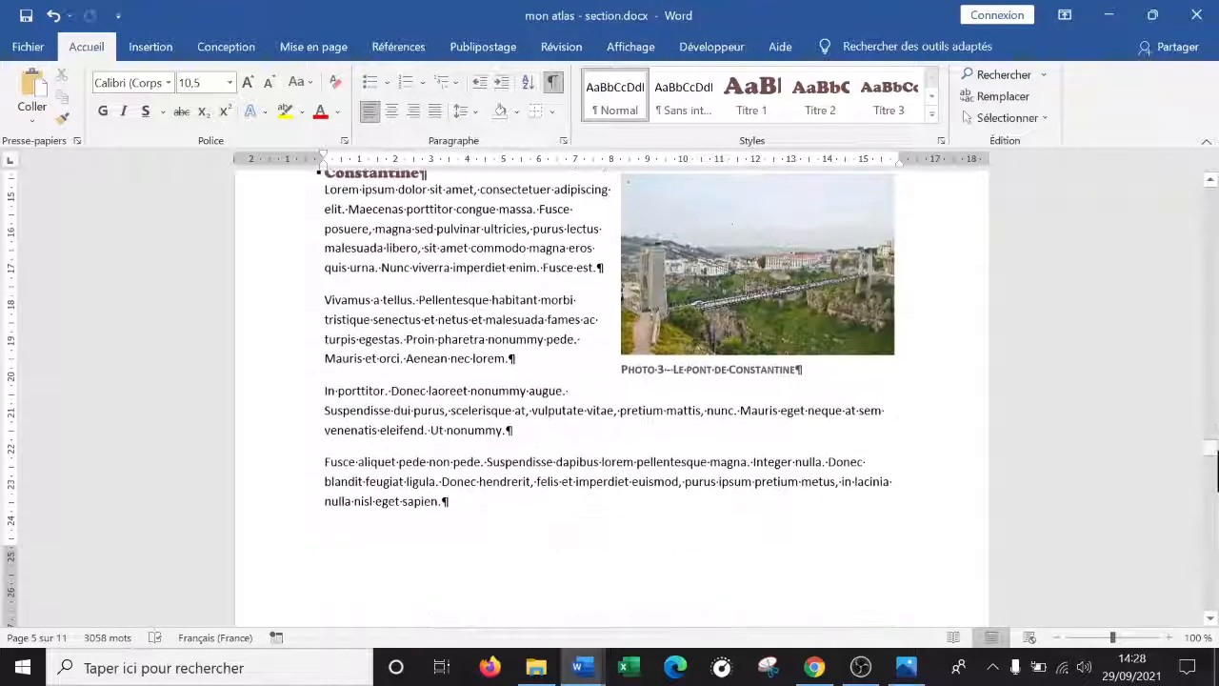
{"action": "left_click", "coordinate": [1216, 529]}
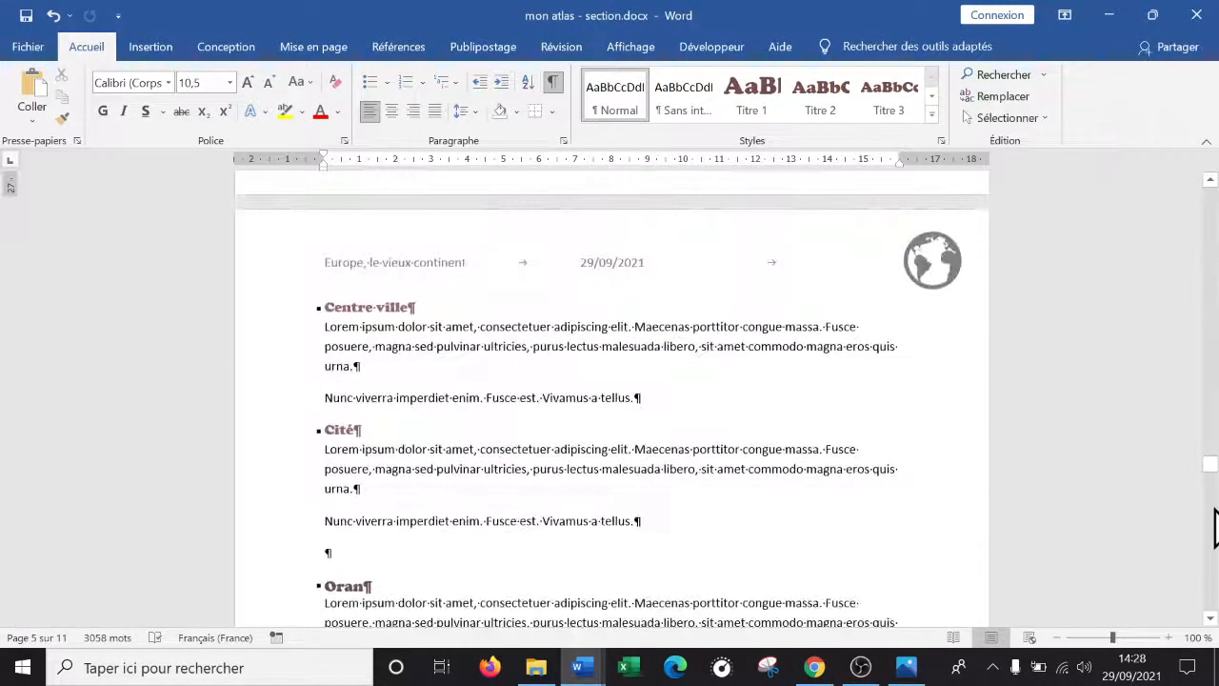
{"action": "left_click", "coordinate": [1216, 511]}
{"action": "left_click", "coordinate": [1214, 418]}
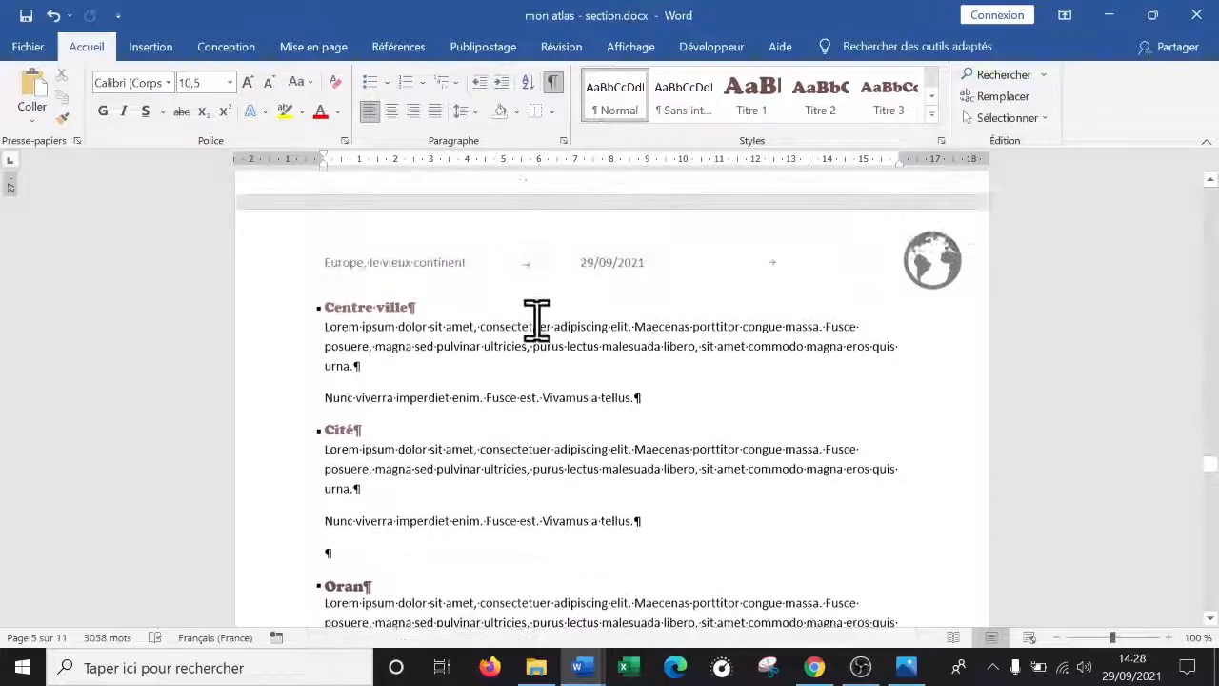
Step: Open the Section 3 header on the Centre ville page for editing and unlink it from the previous section
{"action": "double_click", "coordinate": [436, 269]}
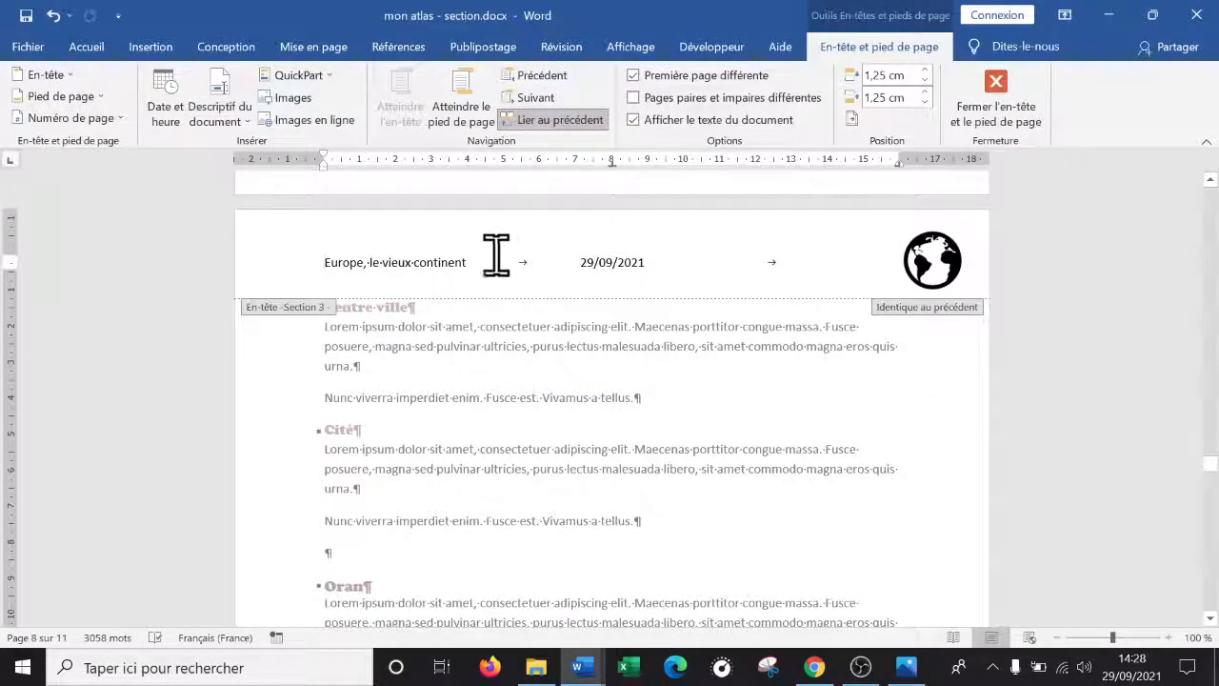
{"action": "left_click", "coordinate": [570, 121]}
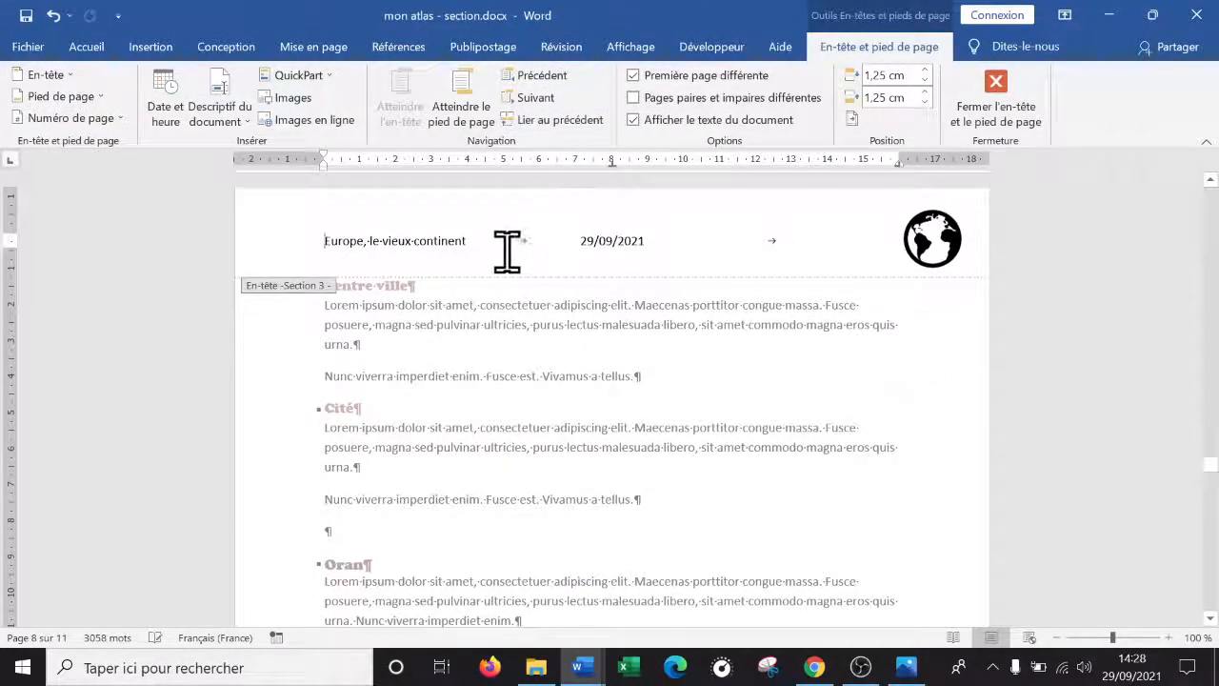
{"action": "scroll", "coordinate": [508, 253], "scroll_direction": "up", "scroll_amount": 9}
{"action": "scroll", "coordinate": [511, 257], "scroll_direction": "down", "scroll_amount": 5}
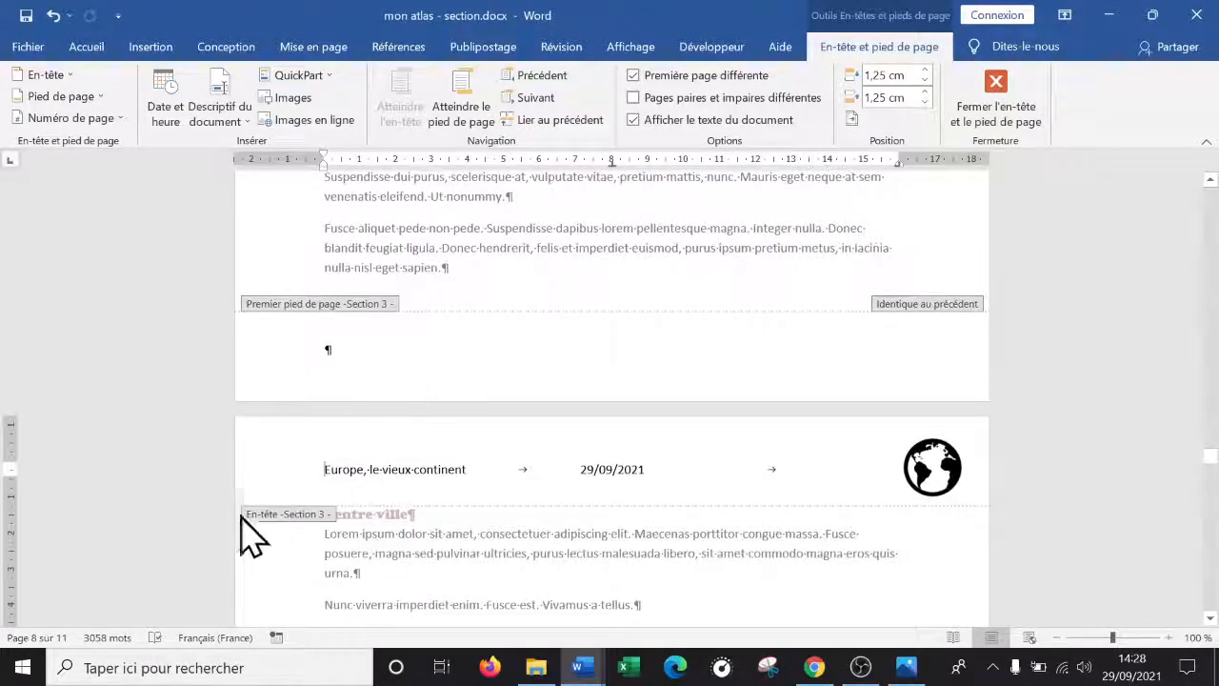
Step: Copy "Afrique, le berceau de l'humanité" from the Section 3 first-page header and paste it over the entire header line on the Centre ville page
{"action": "scroll", "coordinate": [490, 508], "scroll_direction": "up", "scroll_amount": 10}
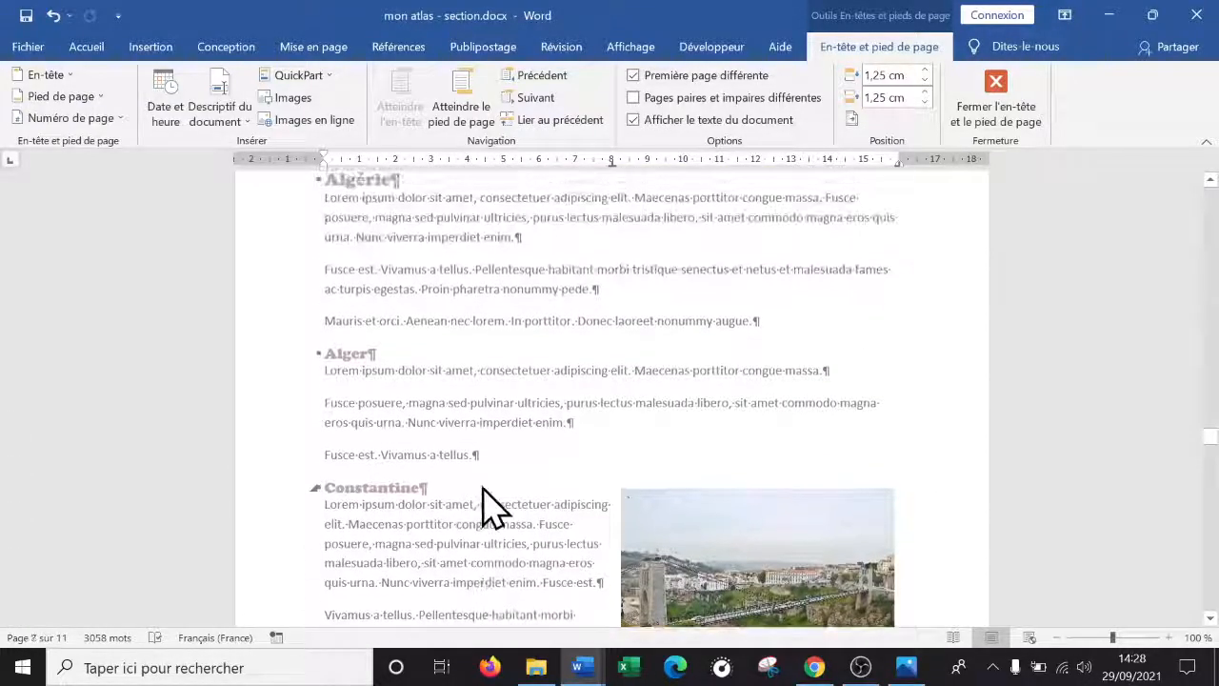
{"action": "scroll", "coordinate": [481, 491], "scroll_direction": "down", "scroll_amount": 10}
{"action": "scroll", "coordinate": [476, 480], "scroll_direction": "up", "scroll_amount": 4}
{"action": "scroll", "coordinate": [476, 476], "scroll_direction": "up", "scroll_amount": 15}
{"action": "left_click_drag", "start_coordinate": [518, 441], "coordinate": [327, 438]}
{"action": "key", "text": "ctrl+c"}
{"action": "scroll", "coordinate": [429, 455], "scroll_direction": "down", "scroll_amount": 10}
{"action": "scroll", "coordinate": [430, 450], "scroll_direction": "down", "scroll_amount": 3}
{"action": "triple_click", "coordinate": [400, 430]}
{"action": "key", "text": "ctrl+v"}
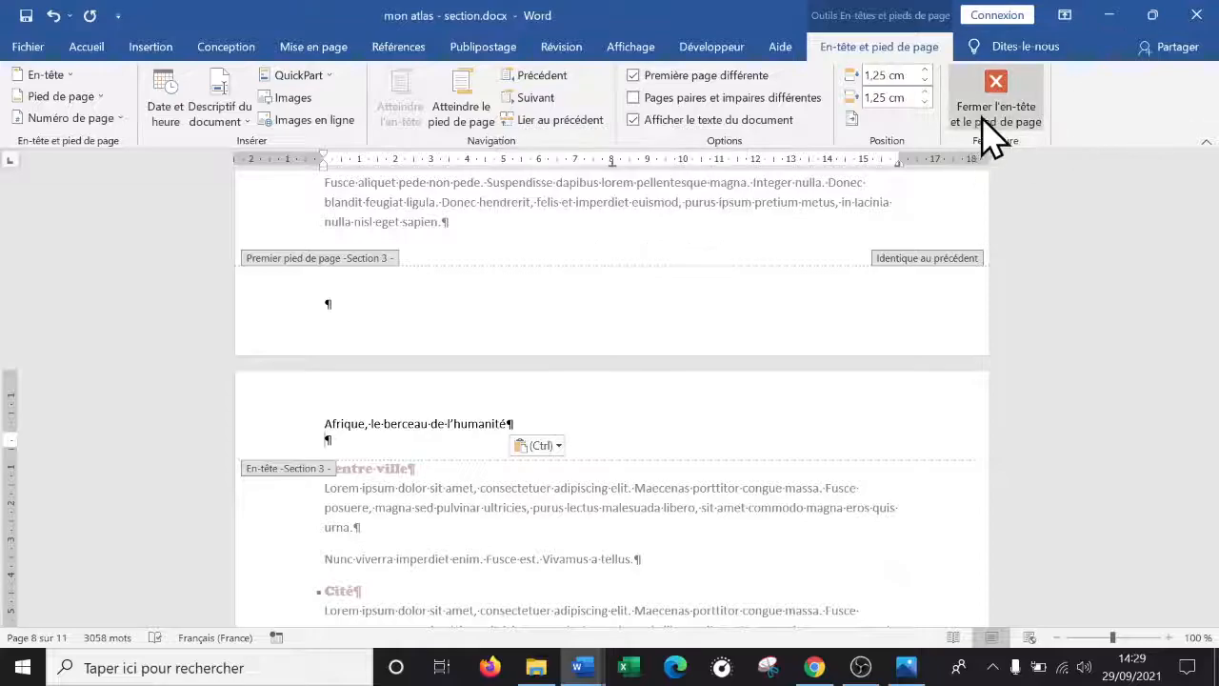
Step: Open the Section 2 header on the Paris page for editing
{"action": "left_click", "coordinate": [517, 354]}
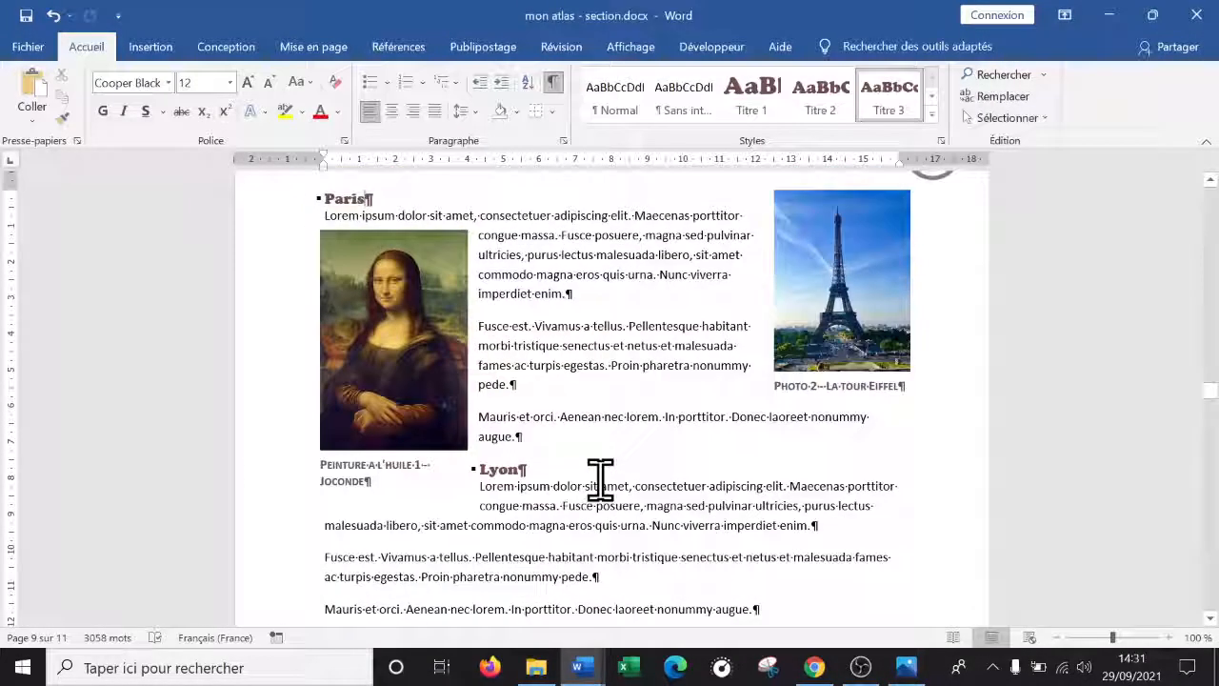
{"action": "scroll", "coordinate": [490, 409], "scroll_direction": "up", "scroll_amount": 5}
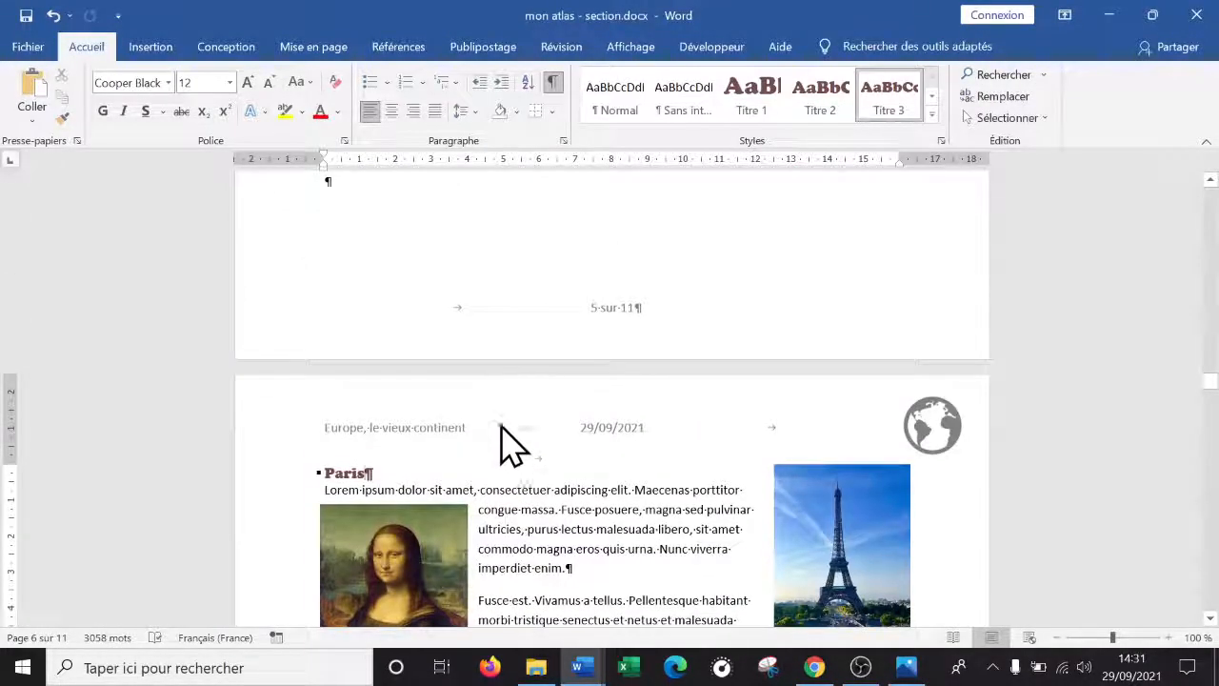
{"action": "double_click", "coordinate": [507, 442]}
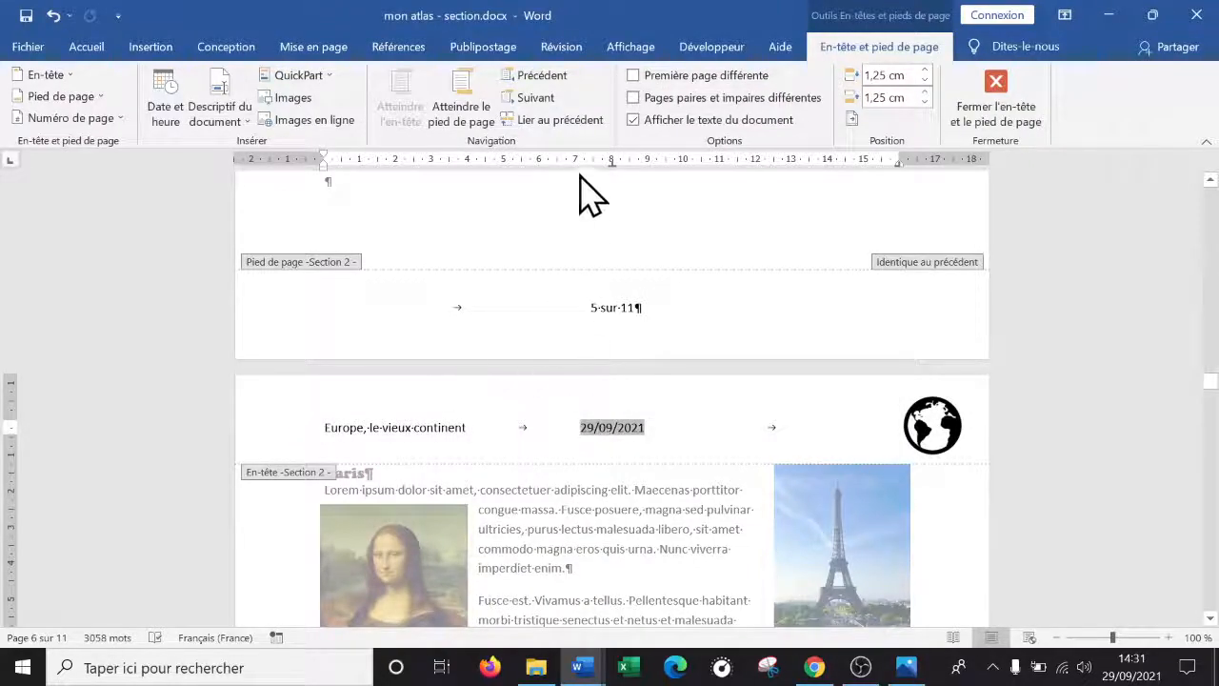